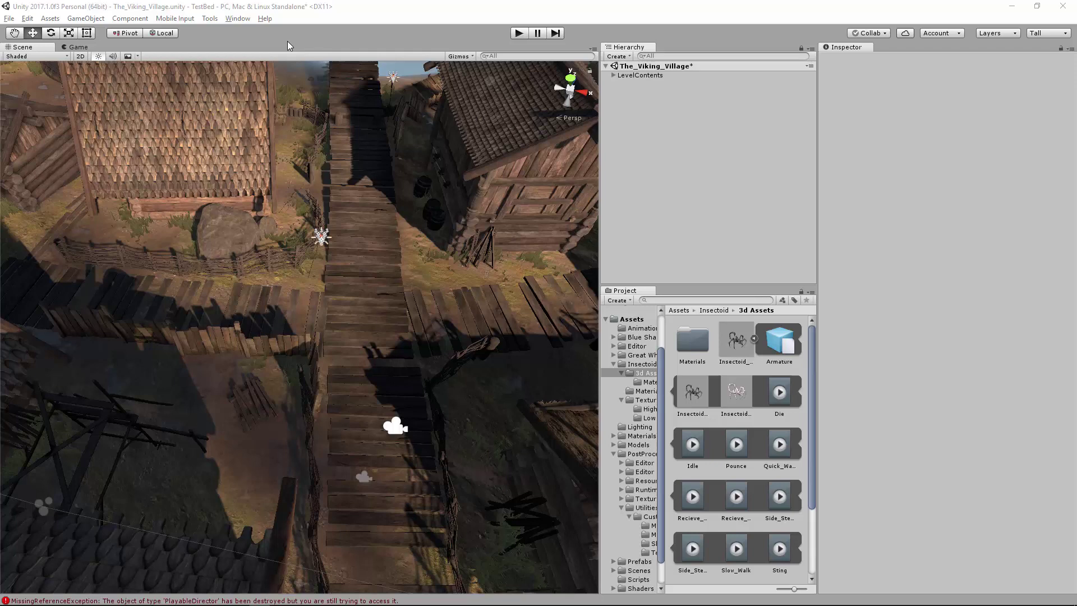
# Open the Timeline Editor and dock it below the Scene view
pyautogui.click(237, 18)
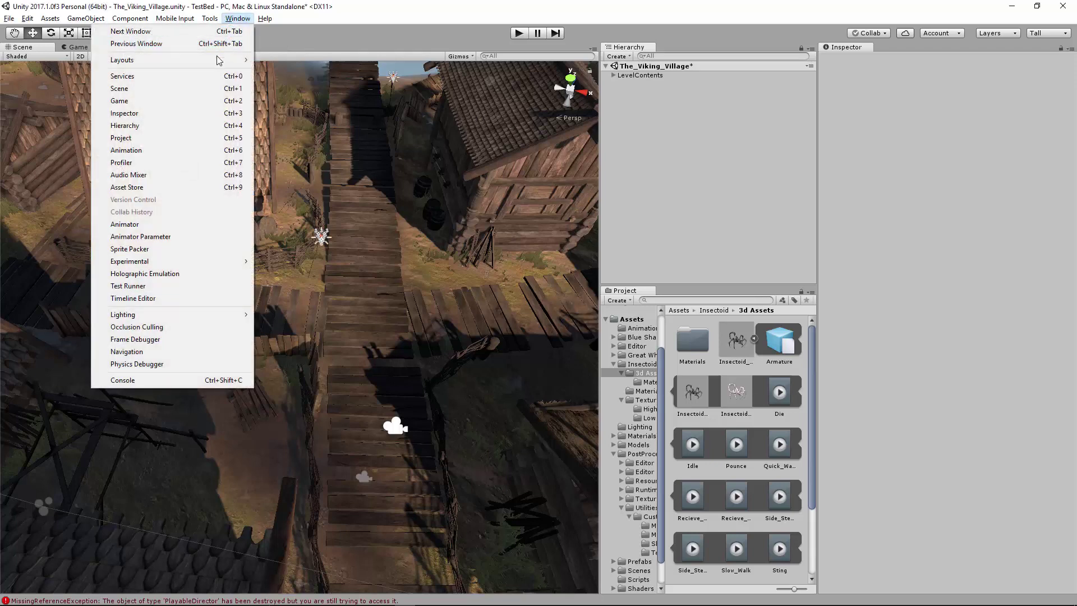
pyautogui.moveTo(219, 61)
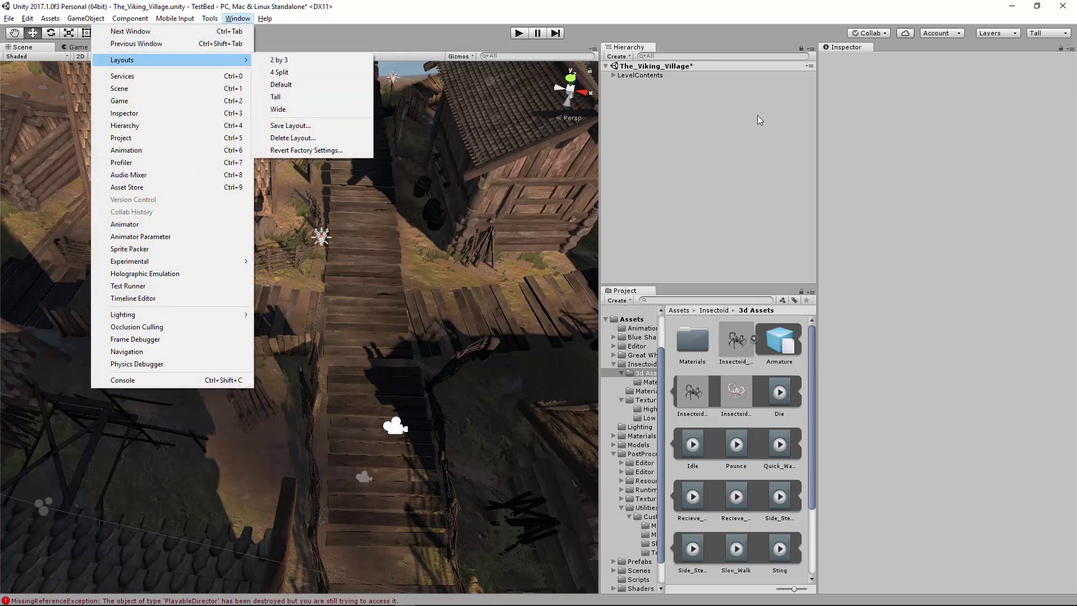
pyautogui.click(754, 156)
pyautogui.click(237, 19)
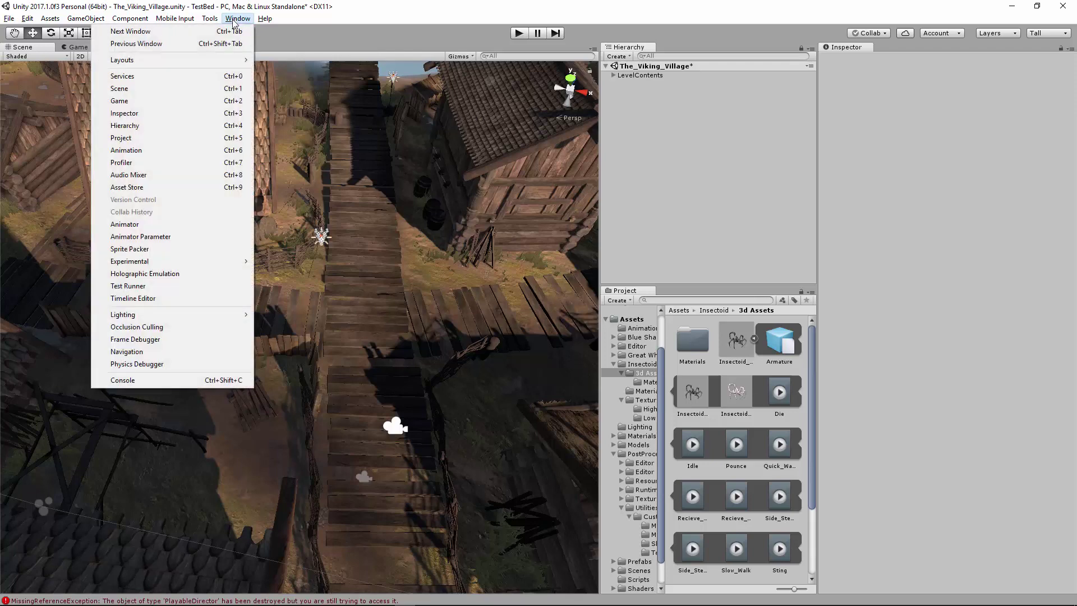
pyautogui.click(177, 299)
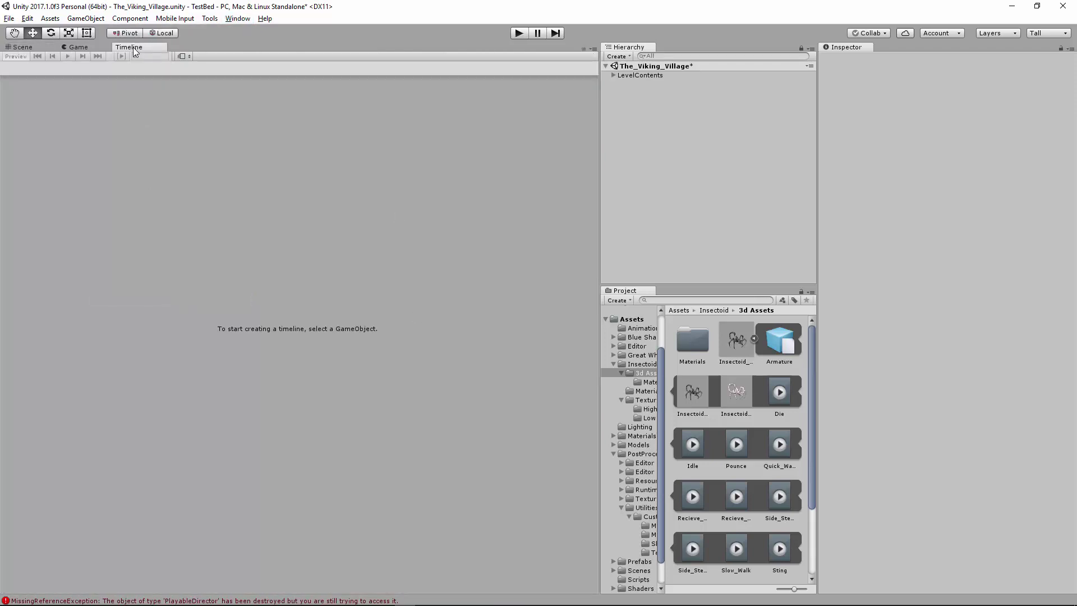
pyautogui.moveTo(132, 46); pyautogui.dragTo(217, 492)
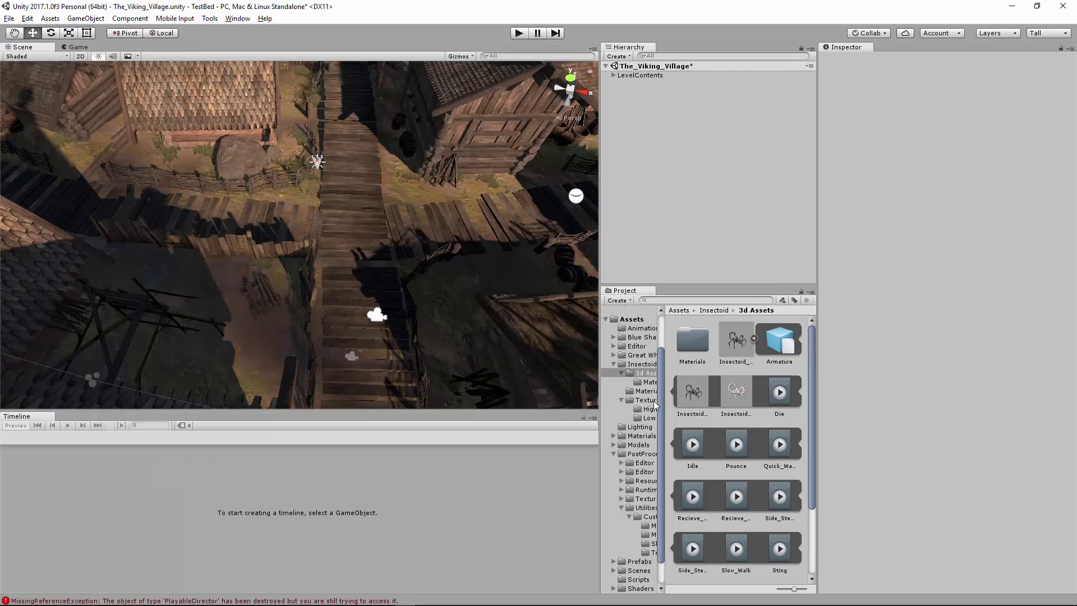
# Place the Insectoid_High_Poly model on the wooden walkway in the scene and keep it selected
pyautogui.moveTo(692, 391); pyautogui.dragTo(428, 275)
pyautogui.moveTo(362, 227); pyautogui.dragTo(361, 231)
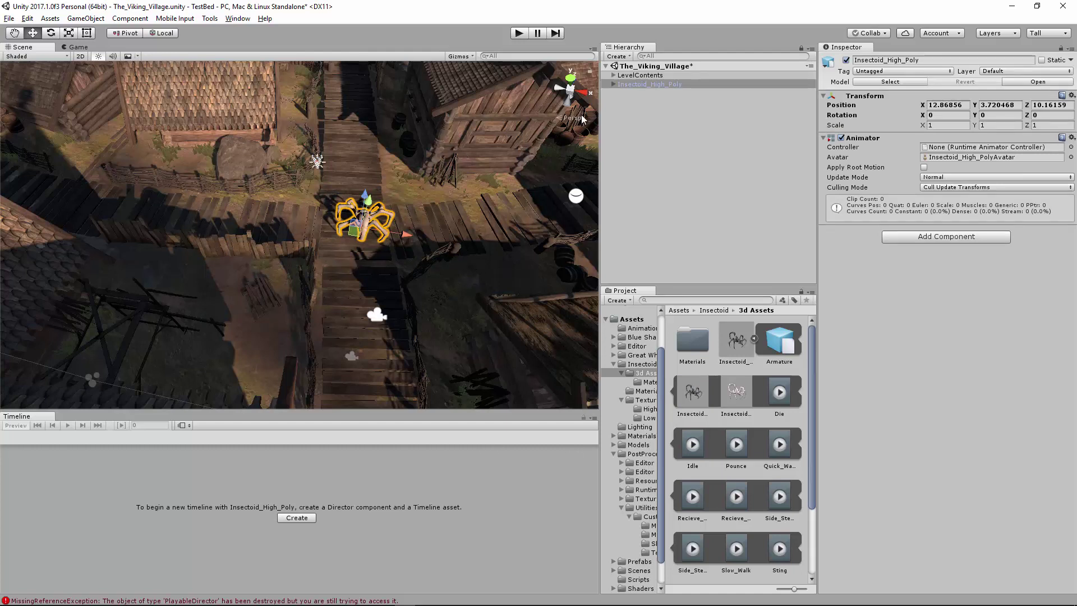
pyautogui.click(651, 84)
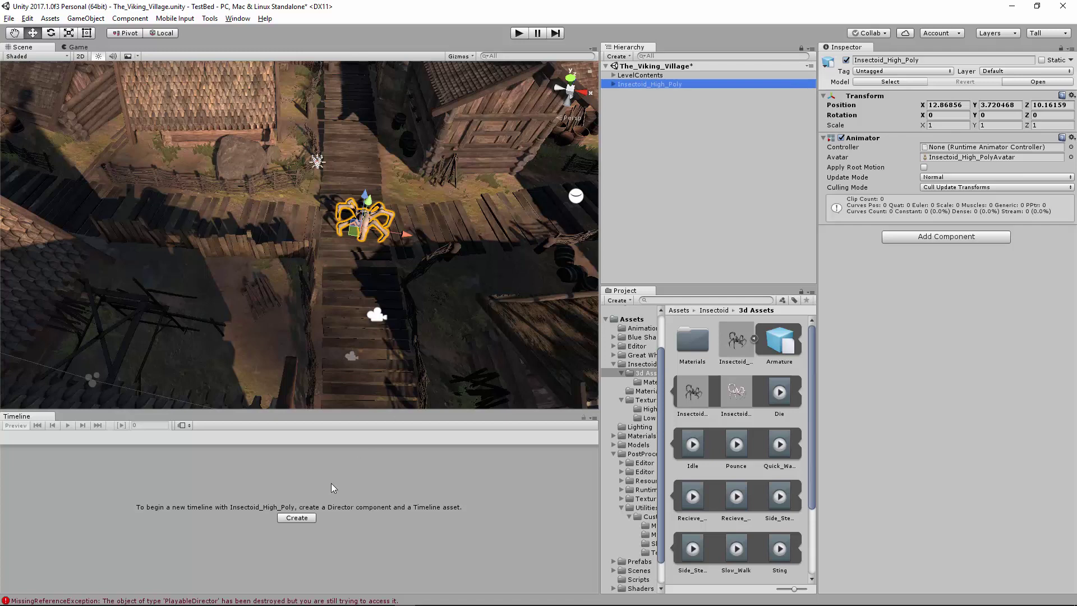
# Create a timeline for the insectoid, saving it over TutorialTimeline.playable in the project's Assets folder
pyautogui.click(296, 518)
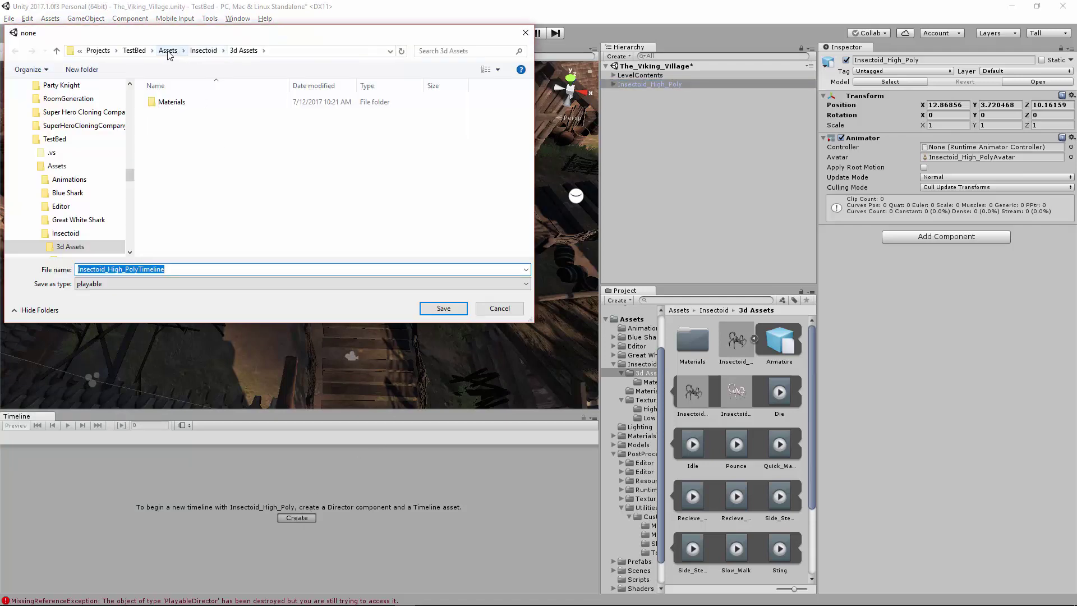
pyautogui.click(168, 51)
pyautogui.click(196, 250)
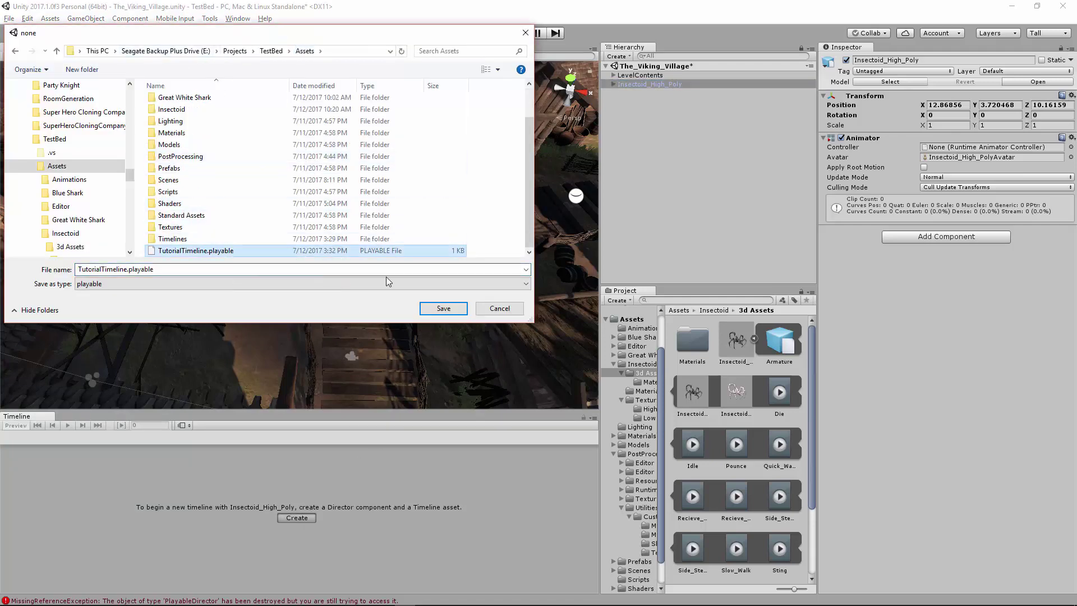
pyautogui.click(443, 308)
pyautogui.click(564, 309)
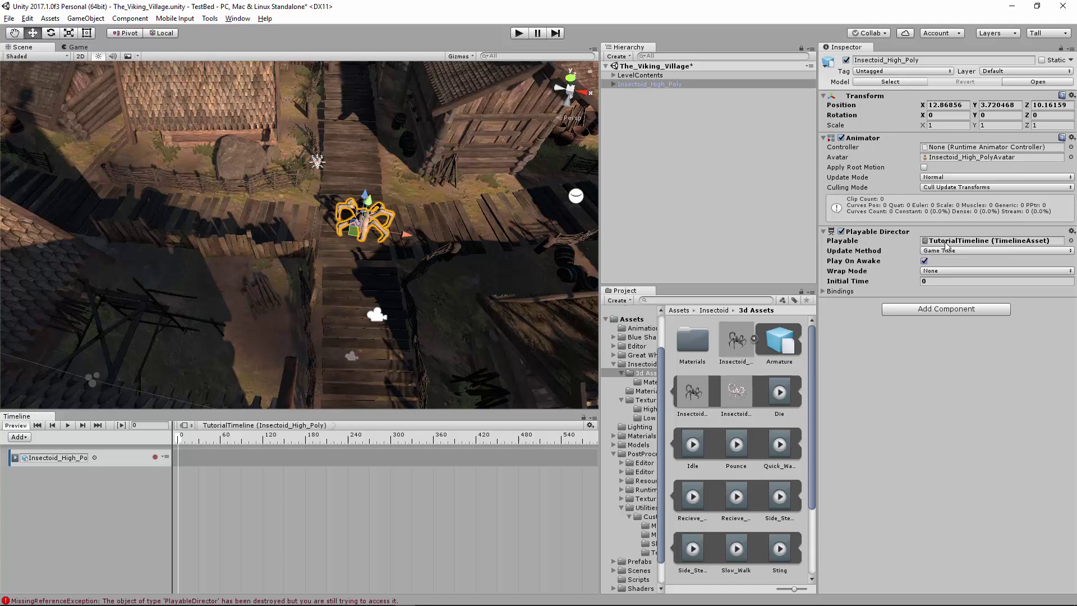
# Check the Playable Director's bindings, and widen the Scene and Timeline area by narrowing the Inspector
pyautogui.click(824, 291)
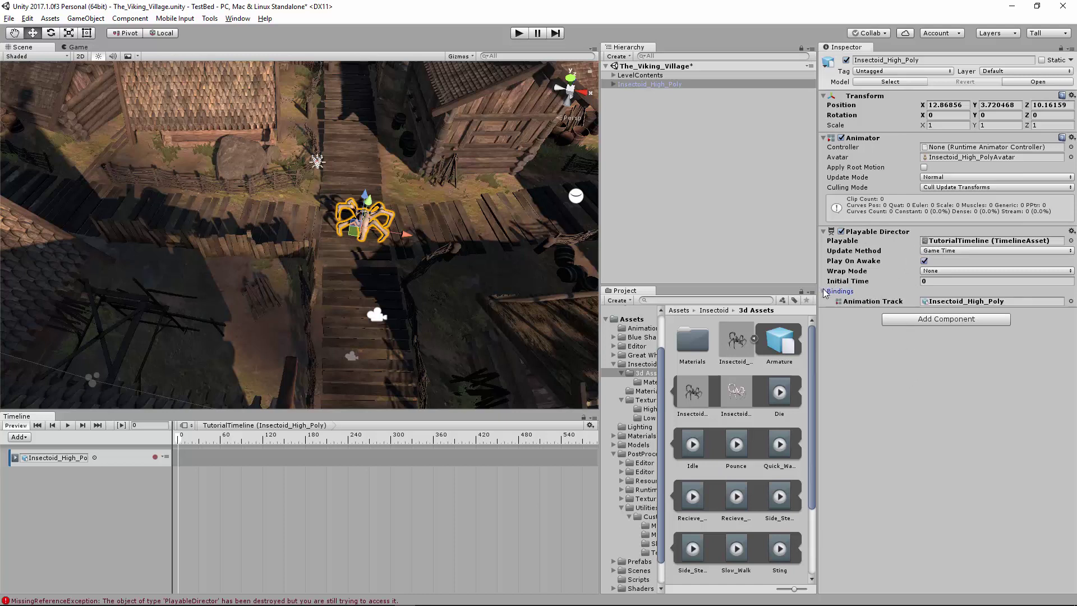
pyautogui.click(824, 291)
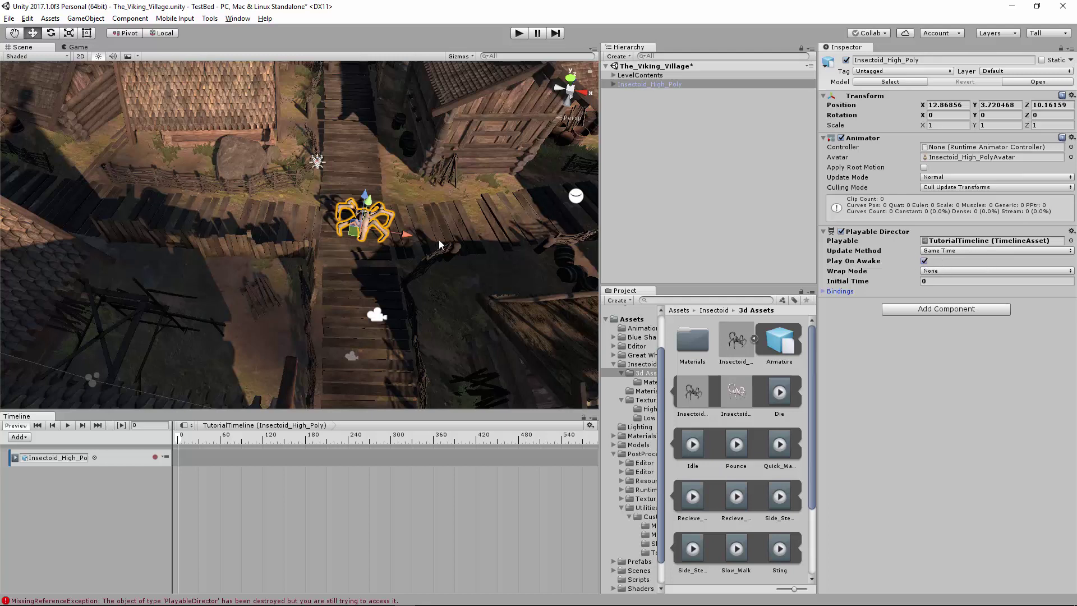
pyautogui.moveTo(816, 163); pyautogui.dragTo(921, 186)
pyautogui.moveTo(597, 209); pyautogui.dragTo(714, 209)
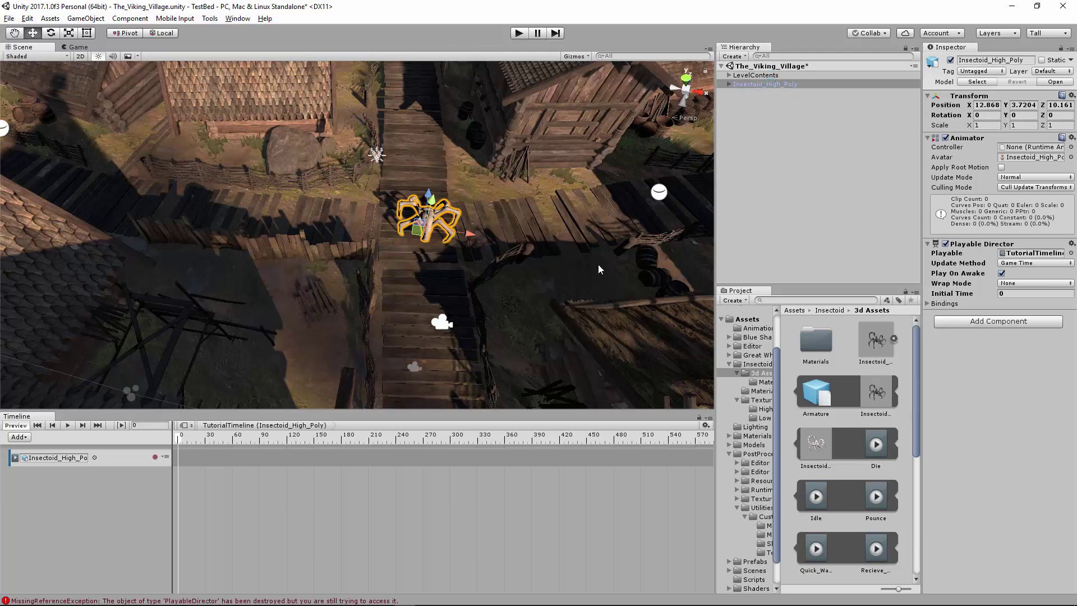
# Look through the track types that can be added to the timeline, without adding one
pyautogui.click(165, 456)
pyautogui.click(19, 437)
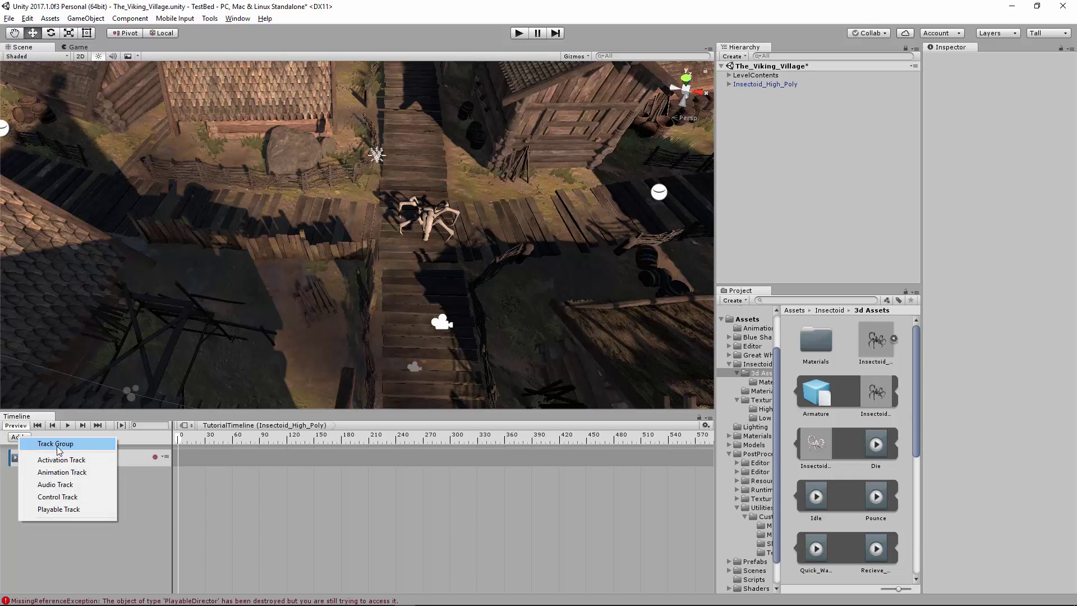
pyautogui.press('Down')
pyautogui.press('Down')
pyautogui.press('Down')
pyautogui.press('Down')
pyautogui.press('Down')
pyautogui.press('Down')
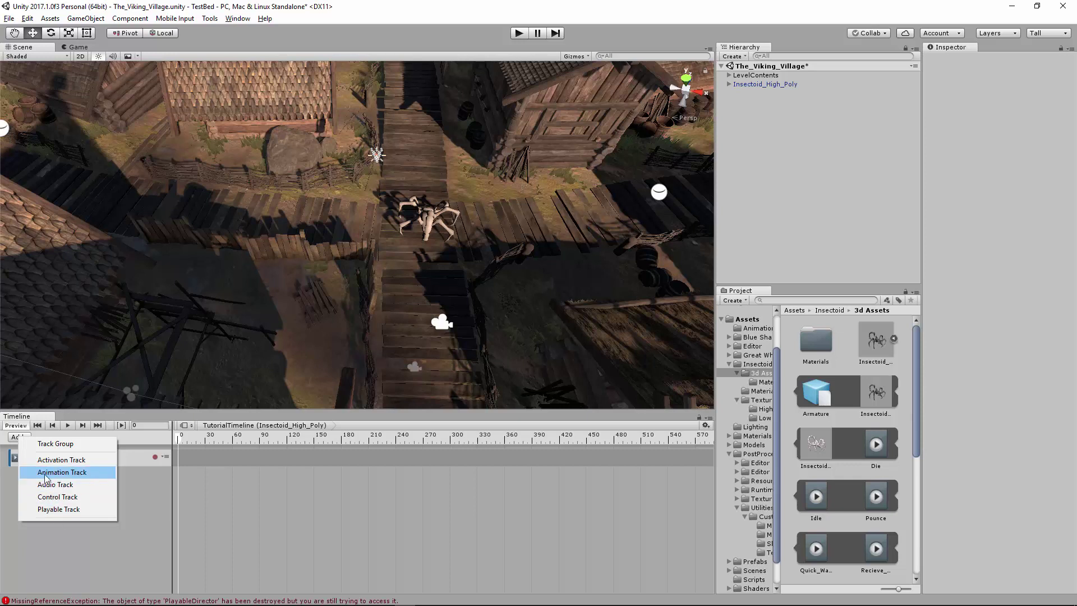
pyautogui.click(130, 527)
# Add the Slow_Walk animation clip at the start of the insectoid's animation track
pyautogui.scroll(-4, 825, 455)
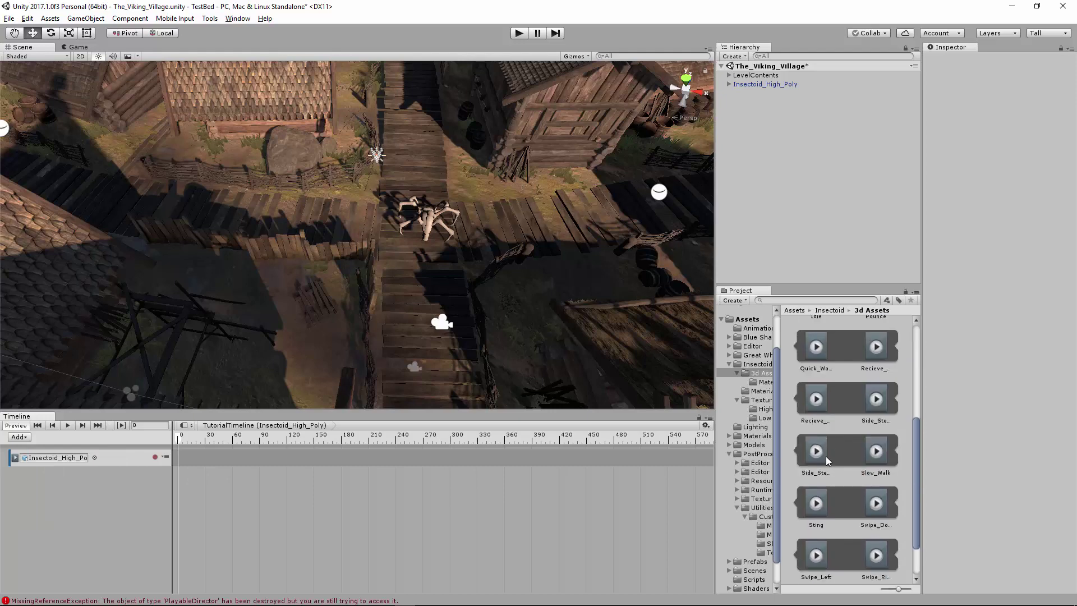
pyautogui.scroll(-1, 826, 456)
pyautogui.scroll(1, 834, 457)
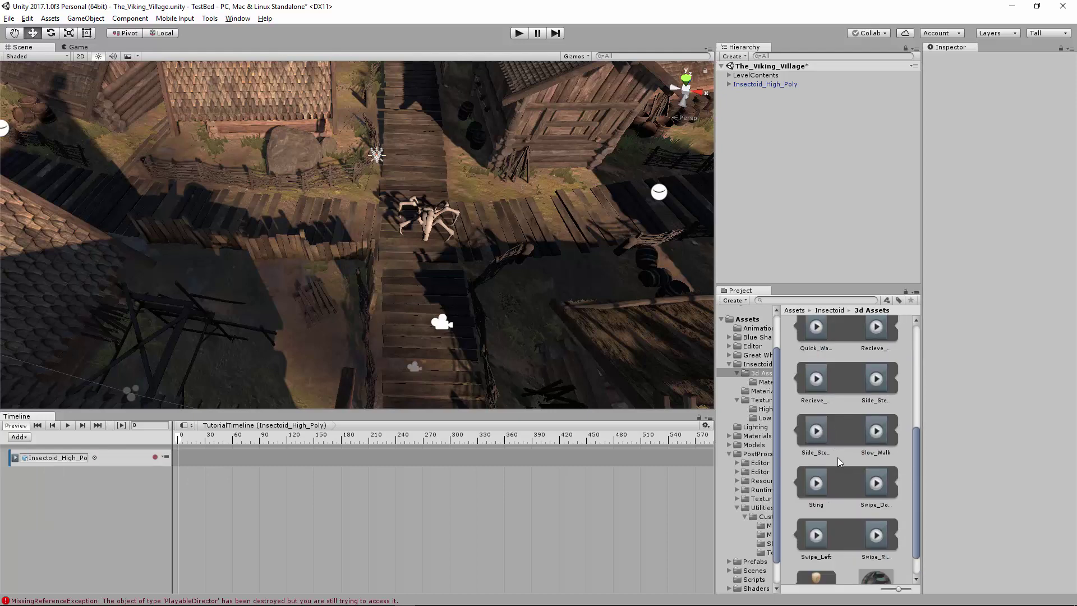
pyautogui.moveTo(876, 432); pyautogui.dragTo(190, 460)
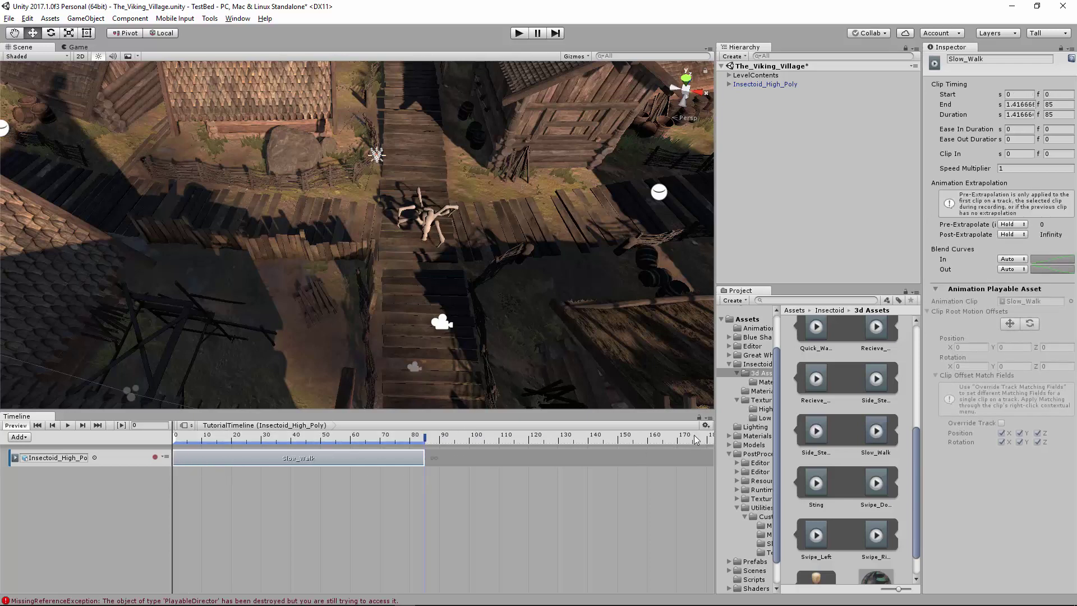
pyautogui.click(476, 301)
pyautogui.click(470, 298)
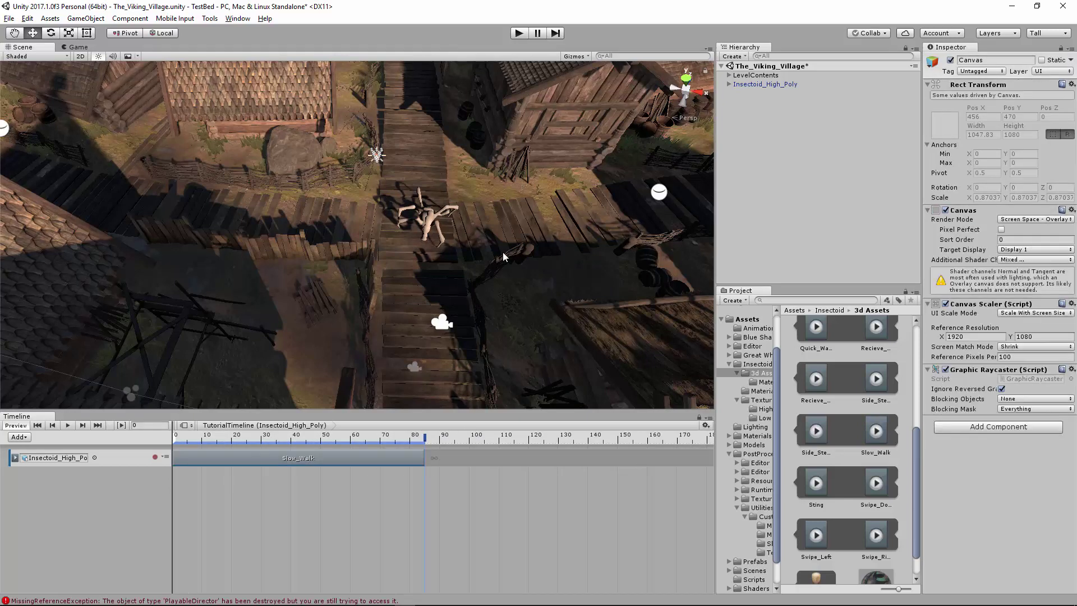
pyautogui.click(503, 250)
pyautogui.click(510, 227)
pyautogui.click(783, 85)
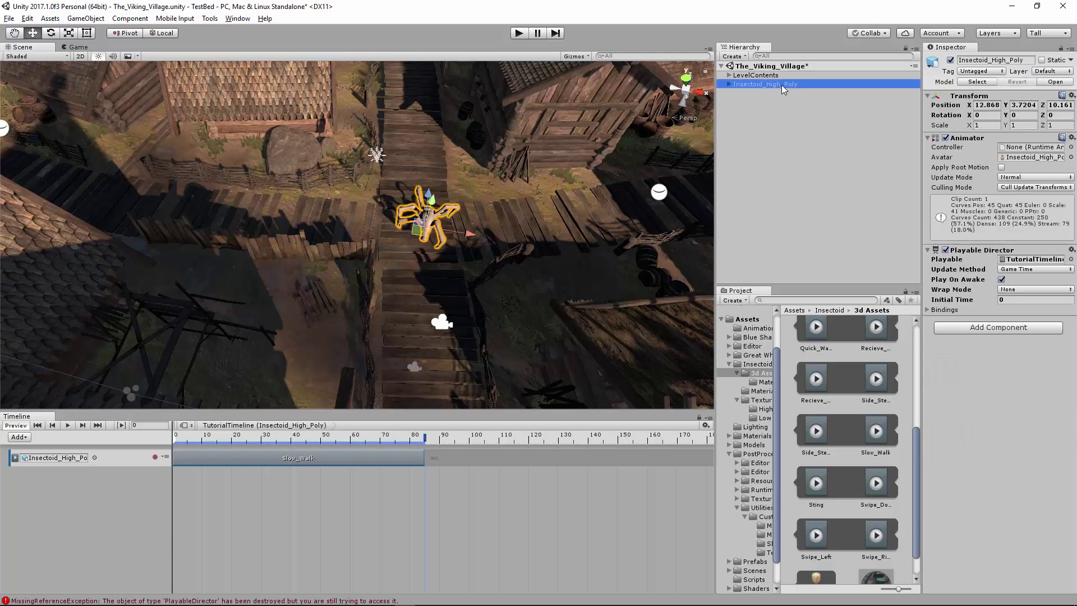
pyautogui.click(536, 150)
pyautogui.click(536, 109)
pyautogui.click(537, 109)
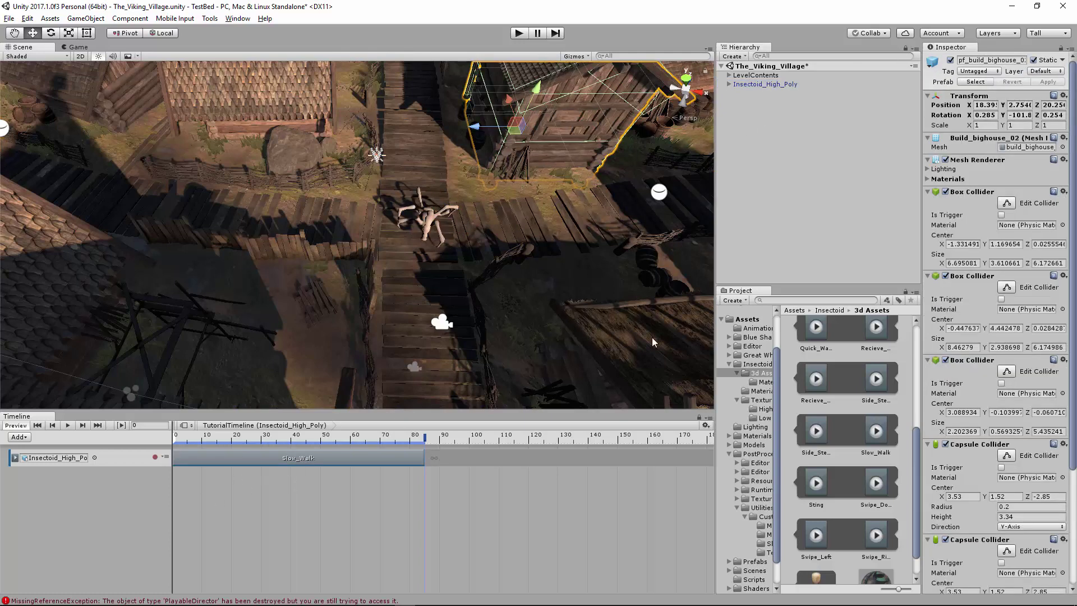
# Select the insectoid, scrub its timeline, and extend the Slow_Walk clip in stages to about 333 frames so the walk loops
pyautogui.click(760, 85)
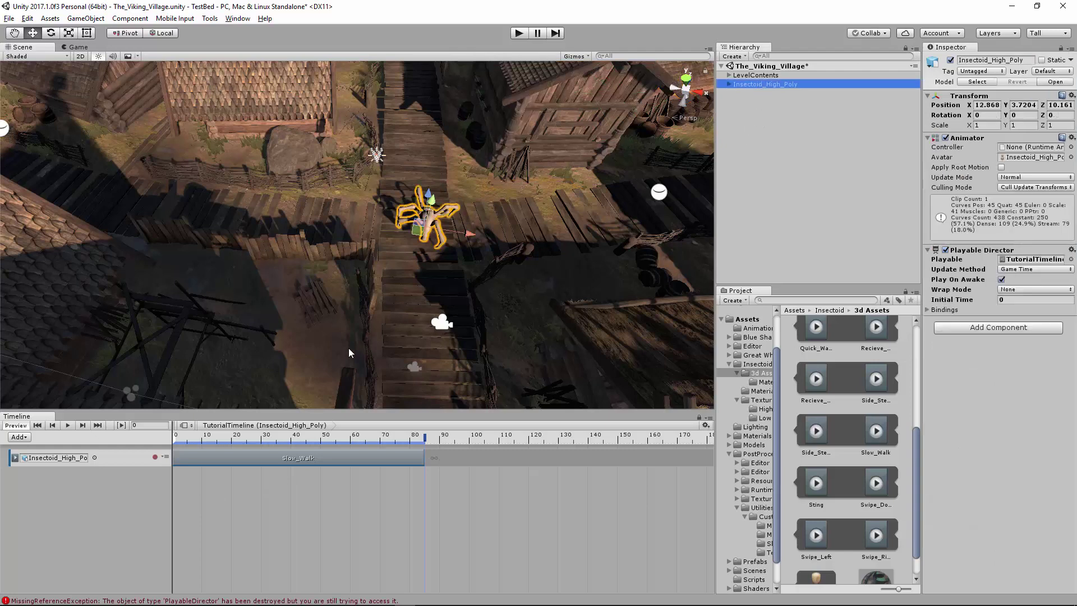
pyautogui.moveTo(181, 433); pyautogui.dragTo(650, 458)
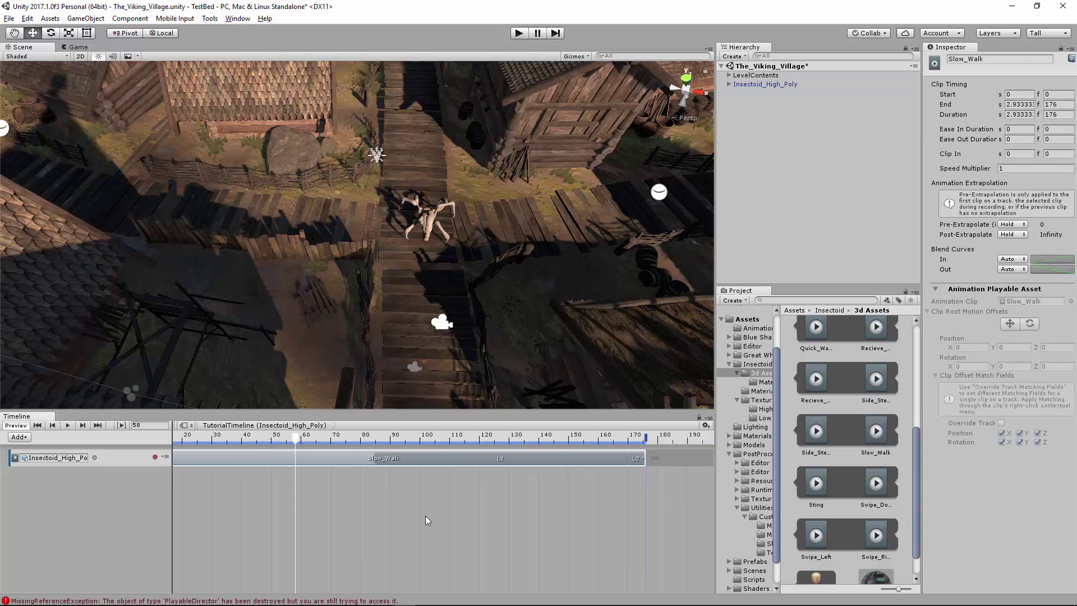
pyautogui.scroll(-2, 347, 534)
pyautogui.moveTo(547, 472); pyautogui.dragTo(484, 472, button='middle')
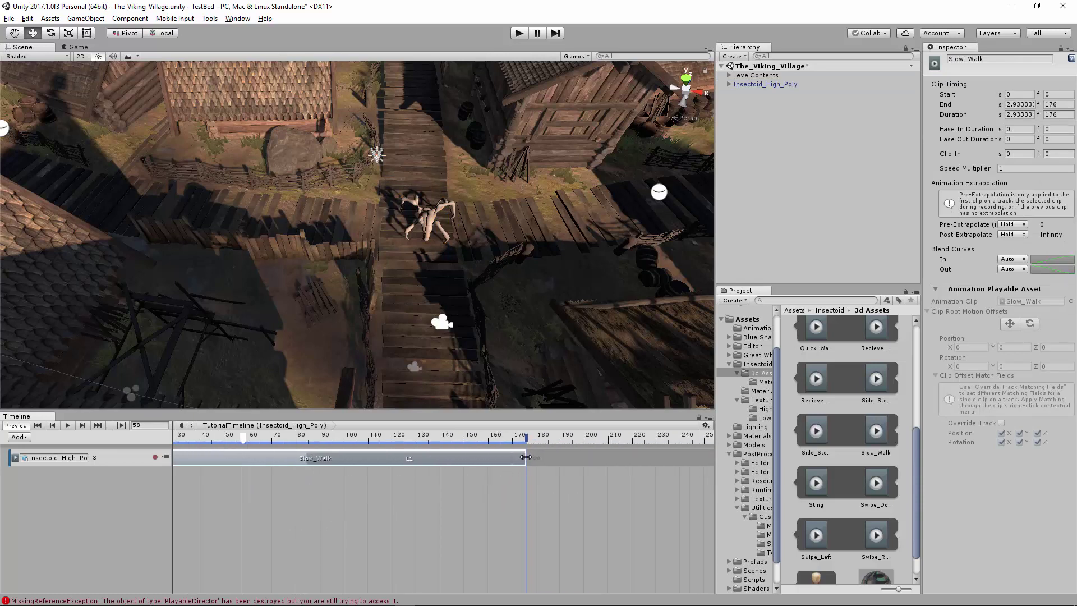
pyautogui.moveTo(526, 457); pyautogui.dragTo(677, 457)
pyautogui.scroll(-1, 492, 513)
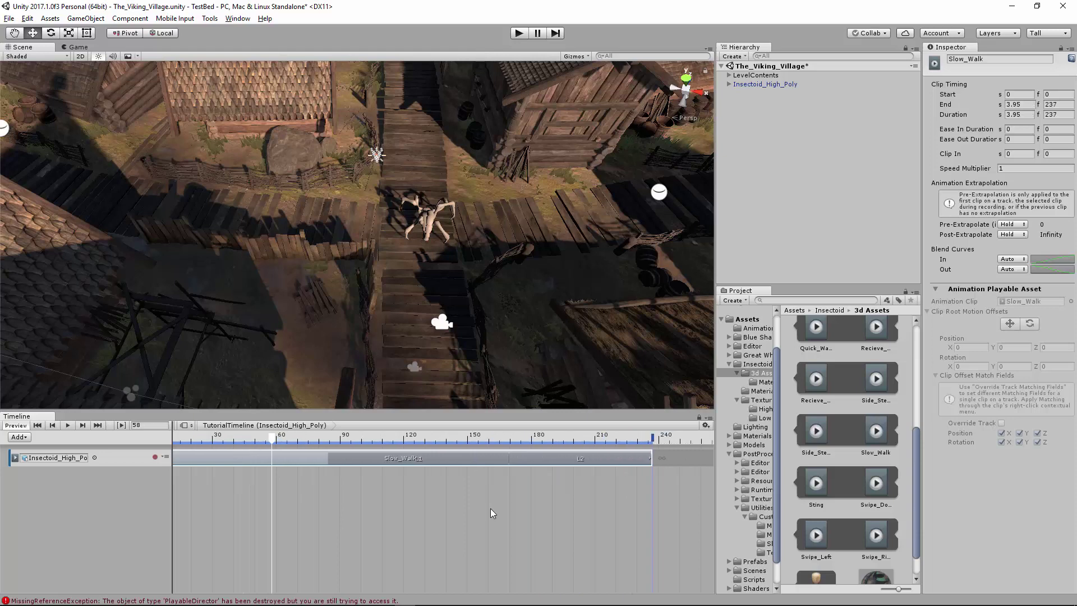
pyautogui.moveTo(490, 508); pyautogui.dragTo(272, 526, button='middle')
pyautogui.moveTo(432, 458); pyautogui.dragTo(637, 457)
pyautogui.scroll(-2, 353, 501)
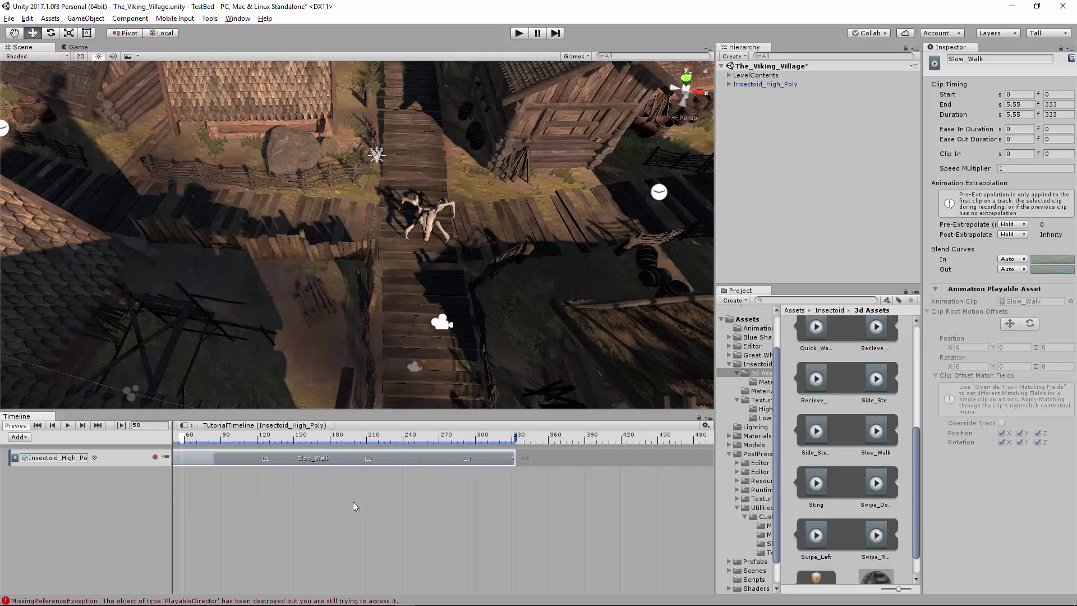
# Switch the timeline ruler to seconds and shorten the Slow_Walk clip to about 134 frames
pyautogui.click(706, 425)
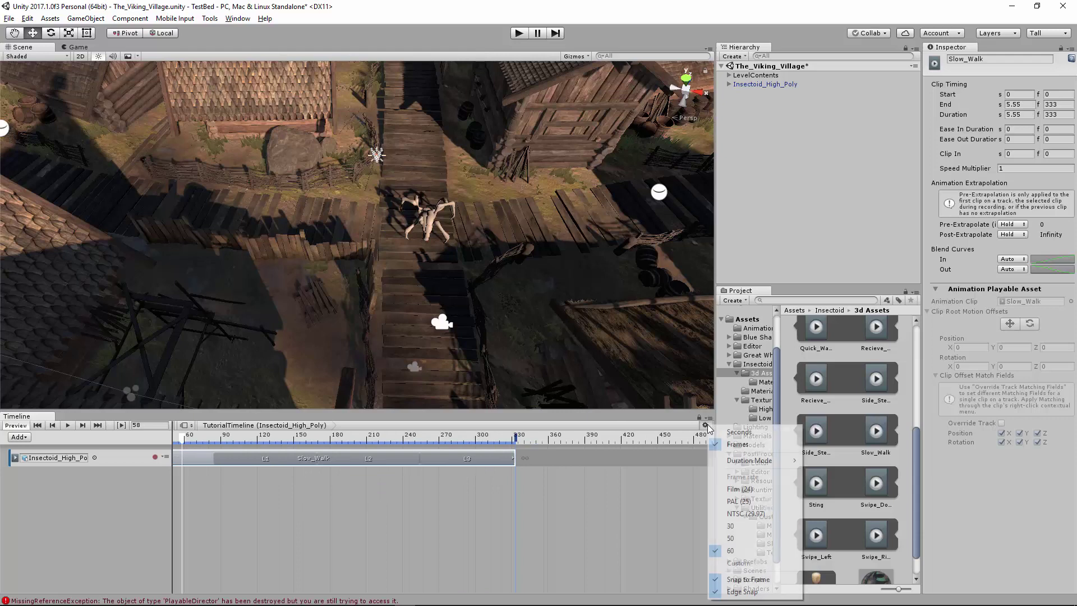
pyautogui.click(737, 432)
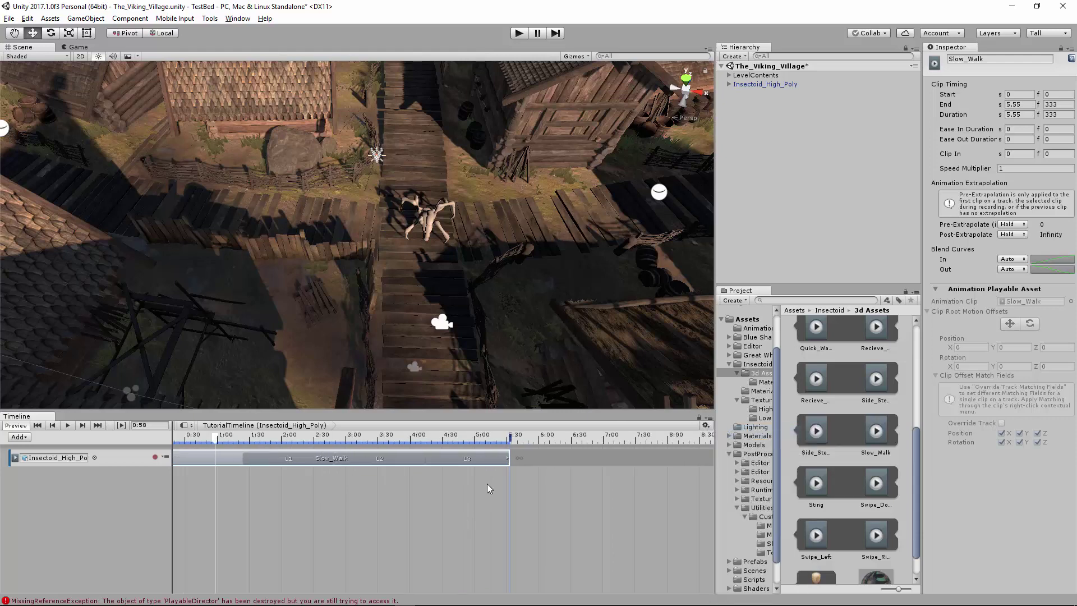
pyautogui.moveTo(514, 457); pyautogui.dragTo(365, 458)
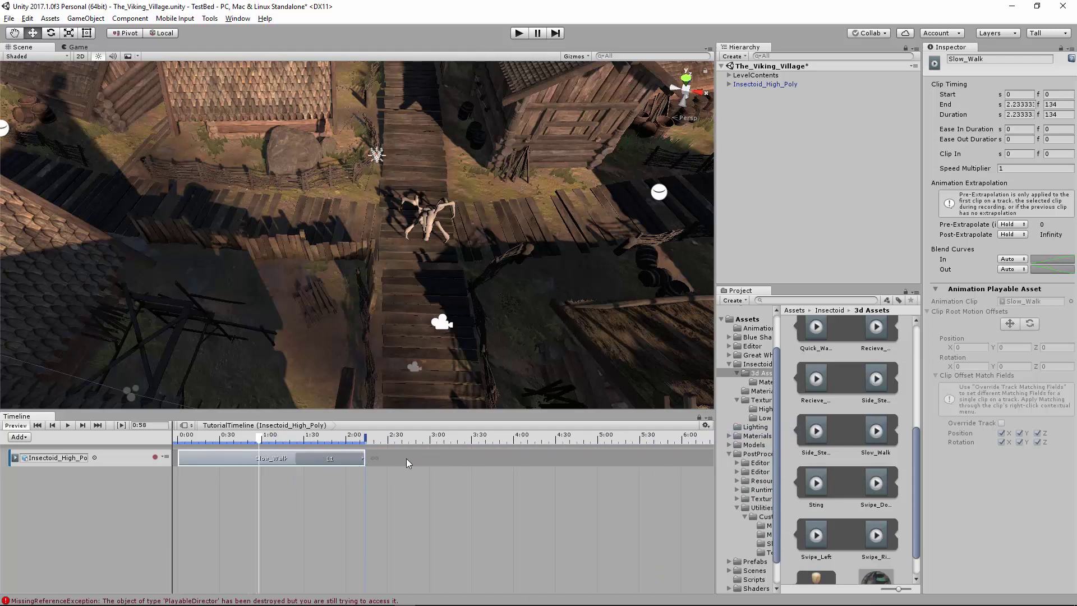
# Add the Sting clip directly after Slow_Walk on the same track and play the timeline from the start
pyautogui.moveTo(815, 483); pyautogui.dragTo(392, 458)
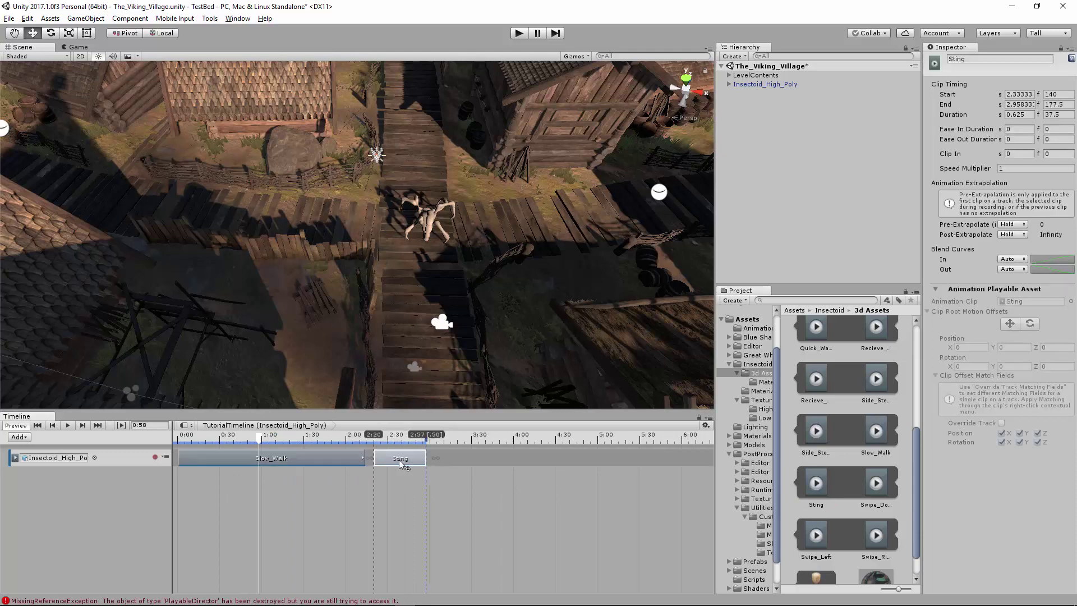
pyautogui.moveTo(257, 437); pyautogui.dragTo(178, 437)
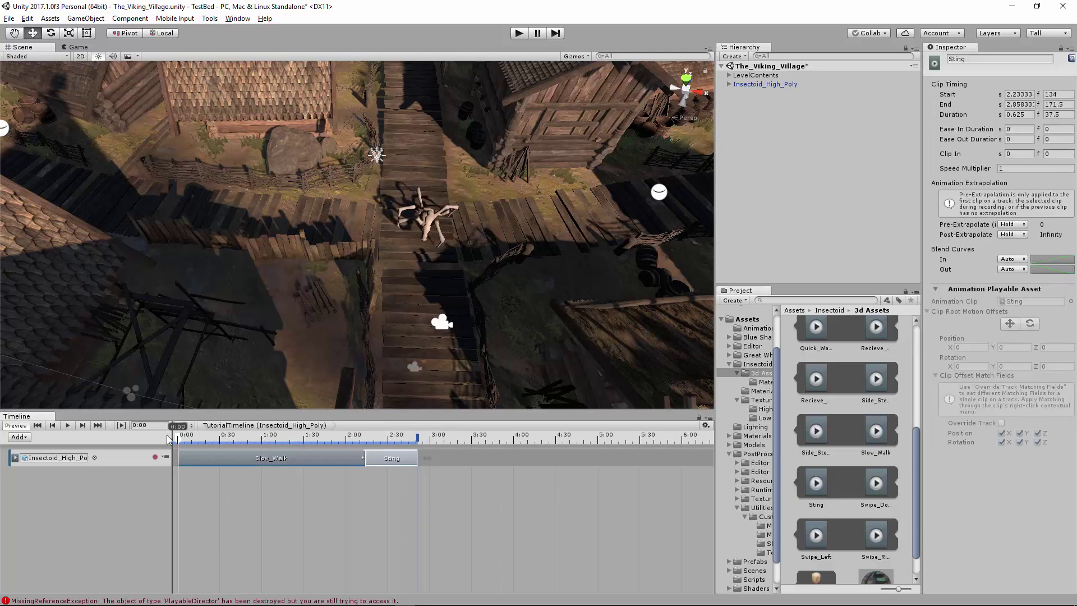
pyautogui.click(66, 425)
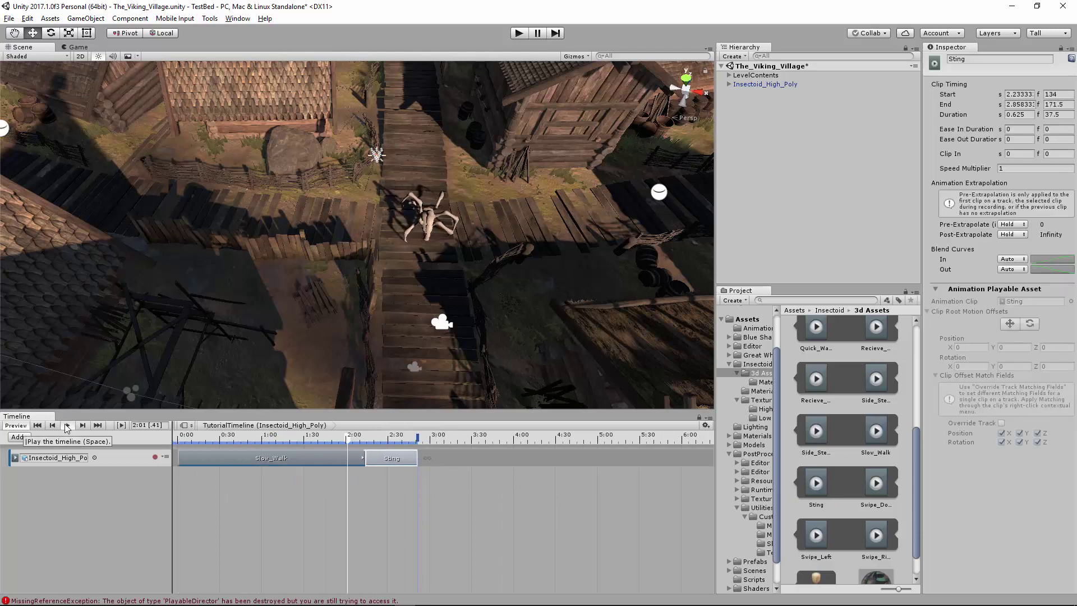
pyautogui.press('space')
pyautogui.scroll(1, 372, 451)
pyautogui.scroll(1, 371, 450)
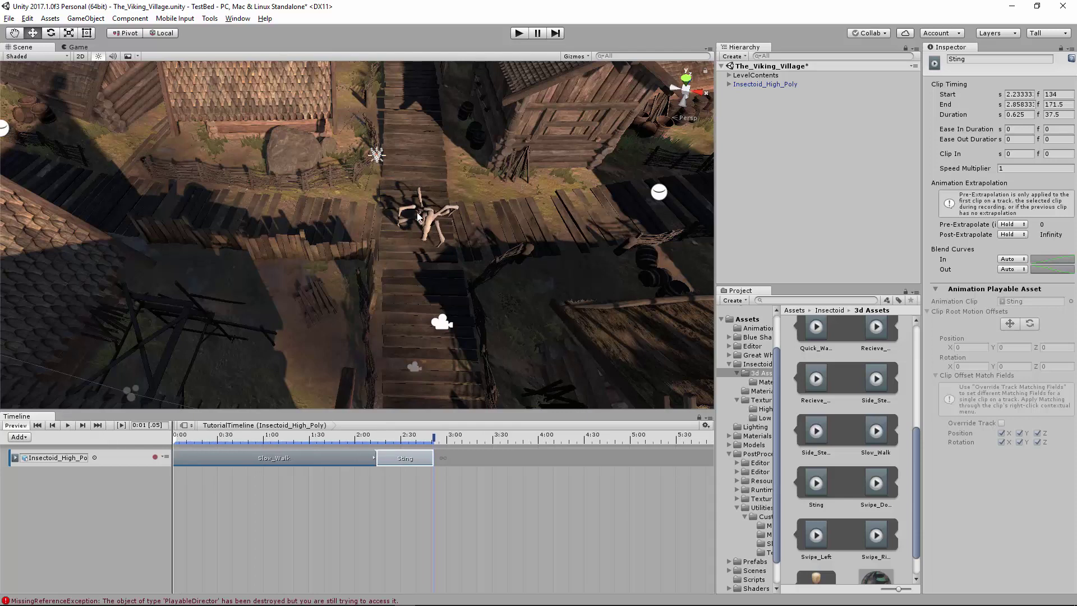
# Move the Sting clip slightly earlier to overlap and blend with the end of Slow_Walk, and select the Insectoid_High_Poly object
pyautogui.moveTo(389, 458); pyautogui.dragTo(184, 440)
pyautogui.click(425, 218)
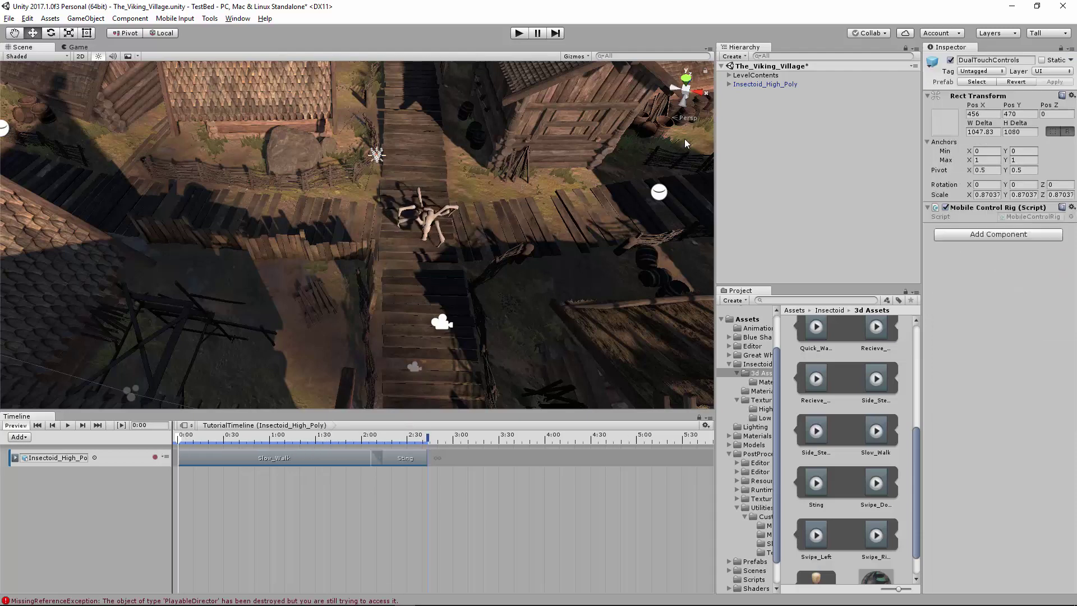
pyautogui.click(783, 83)
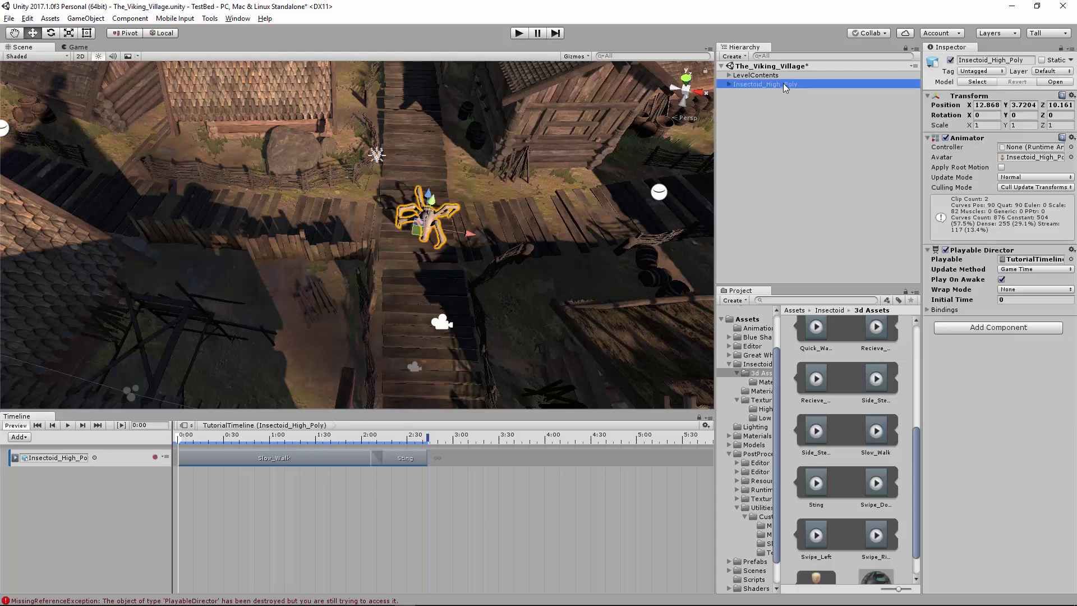
# Try recording a small move of the insectoid on the existing animation track that holds the Slow_Walk and Sting clips
pyautogui.click(155, 457)
pyautogui.moveTo(424, 224); pyautogui.dragTo(428, 225)
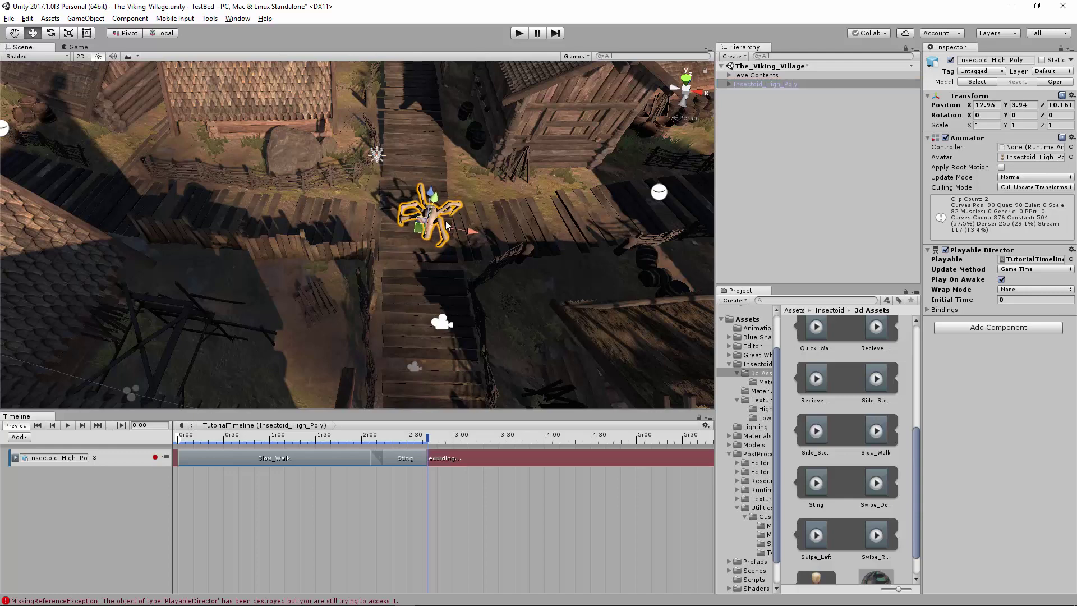
pyautogui.click(165, 458)
pyautogui.click(145, 499)
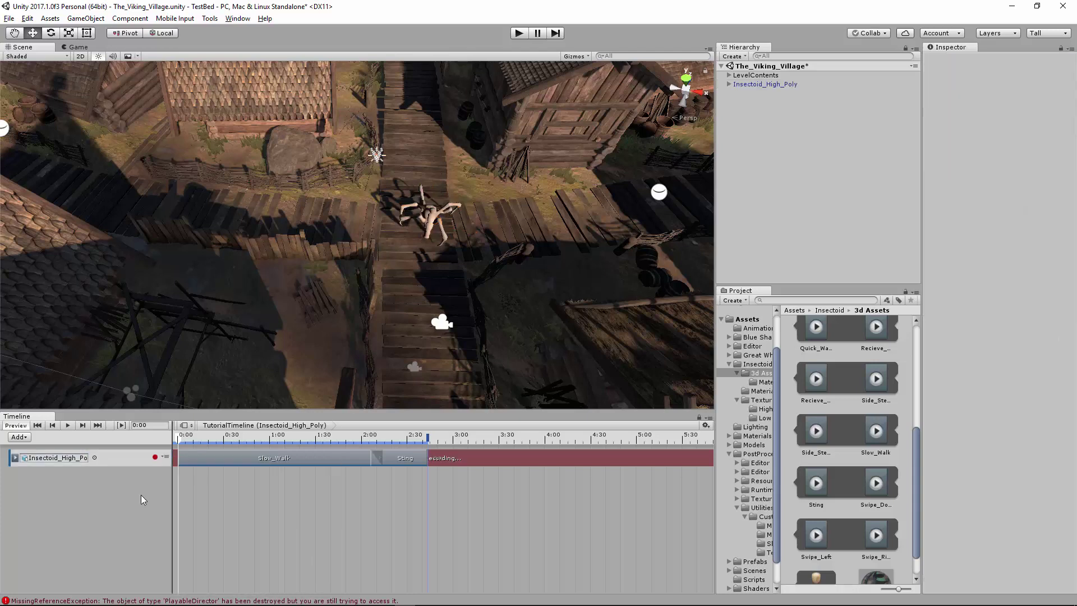
# Add a second animation track, stop recording on the first one, and bind Insectoid_High_Poly to the new track
pyautogui.rightClick(154, 486)
pyautogui.click(182, 520)
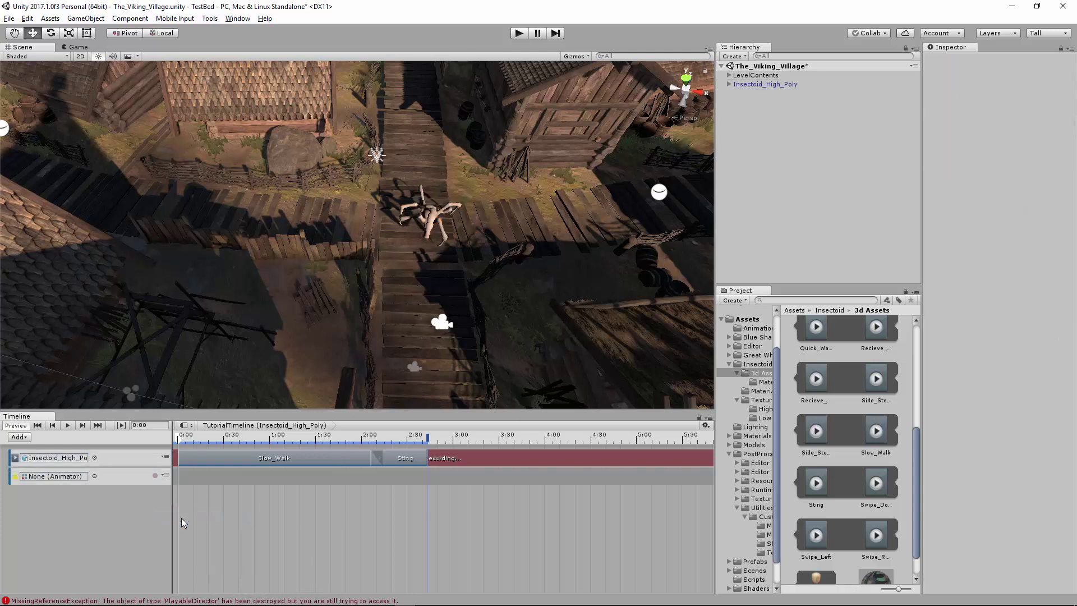
pyautogui.click(155, 457)
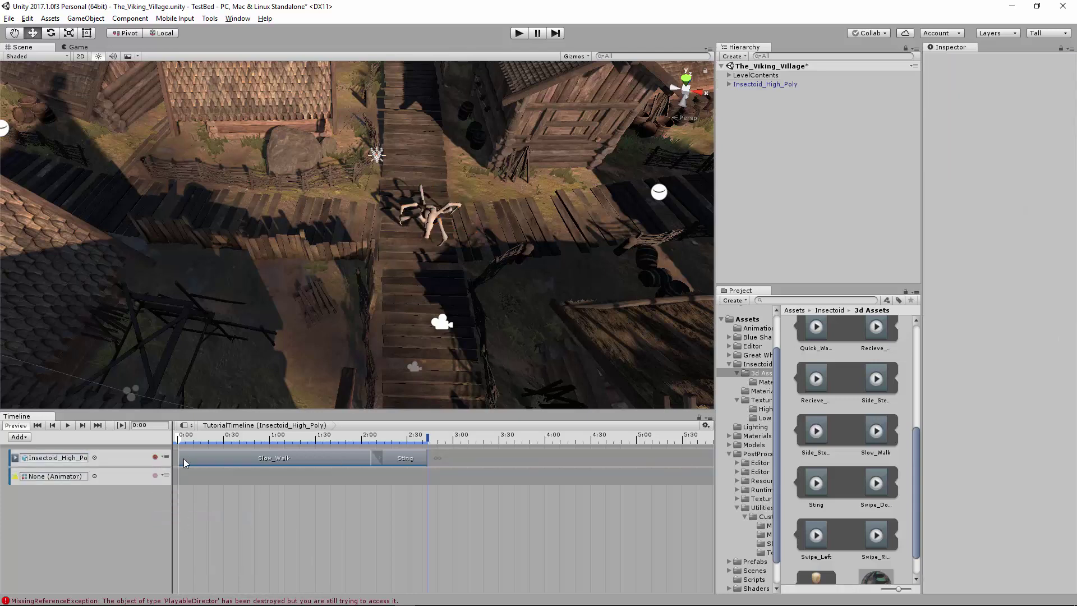
pyautogui.click(156, 478)
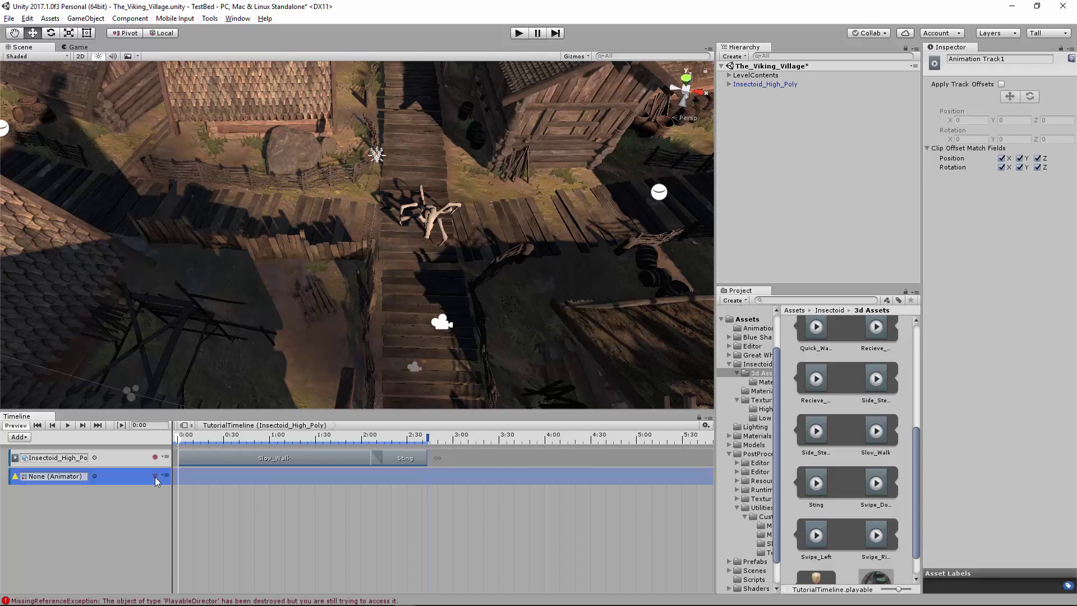
pyautogui.moveTo(765, 84); pyautogui.dragTo(71, 483)
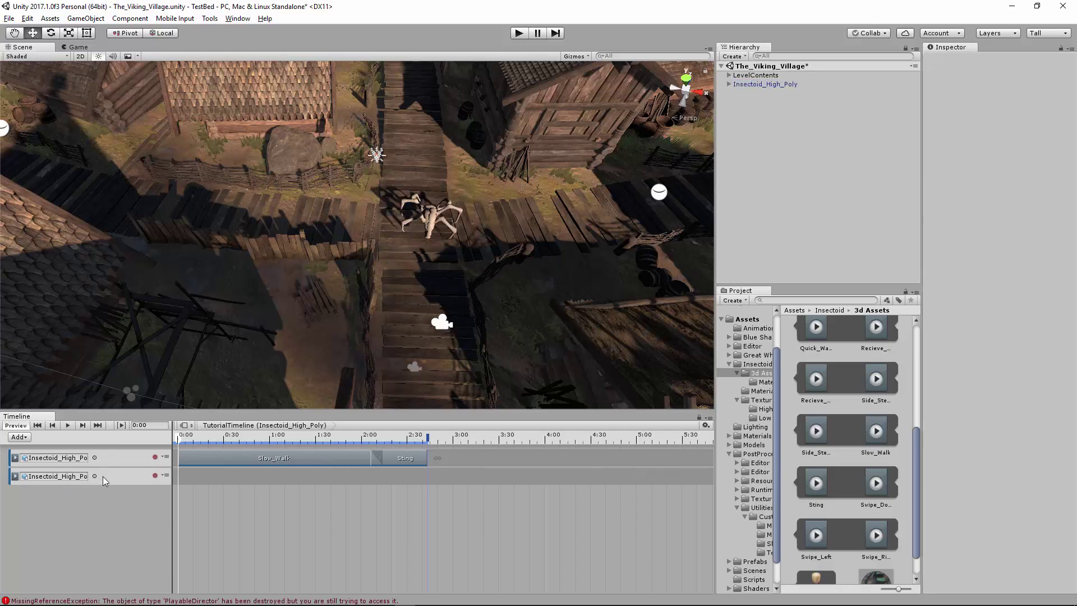
# Record on the second track and key the insectoid's starting position at 0:00, about X 12.96, Y 3.89, Z 9.71
pyautogui.click(155, 476)
pyautogui.click(430, 220)
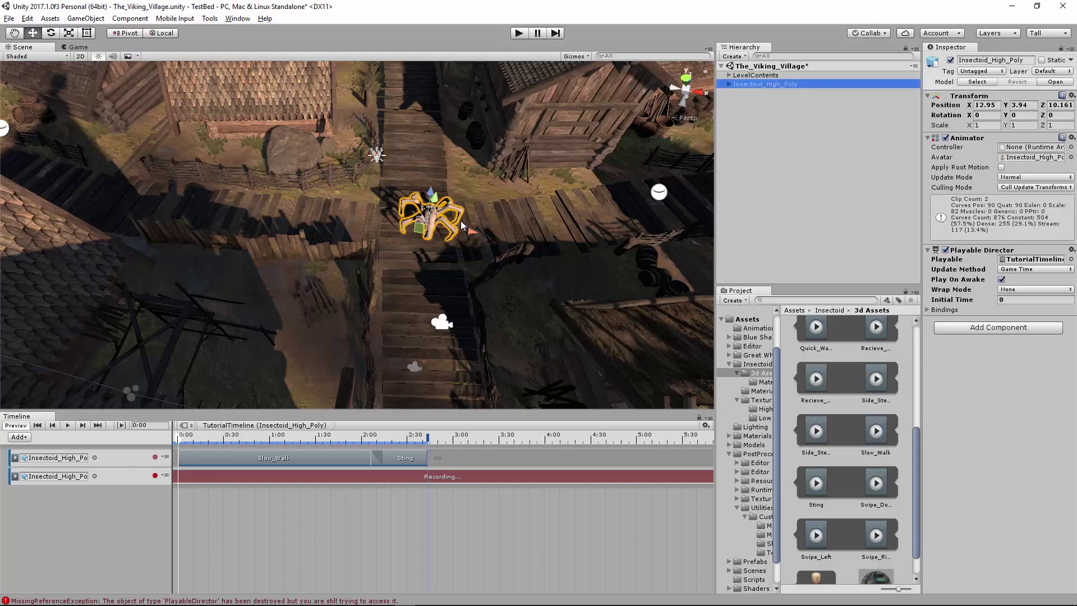
pyautogui.moveTo(425, 222); pyautogui.dragTo(425, 224)
pyautogui.scroll(-3, 432, 224)
pyautogui.moveTo(441, 223); pyautogui.dragTo(426, 242, button='middle')
pyautogui.moveTo(427, 242)
pyautogui.mouseDown()
pyautogui.moveTo(450, 172)
pyautogui.moveTo(415, 247)
pyautogui.moveTo(414, 236)
pyautogui.mouseUp()
# Key the insectoid farther along the walkway at 2:06, at about Z 17.41, and play the timeline from the start
pyautogui.moveTo(178, 437); pyautogui.dragTo(371, 442)
pyautogui.moveTo(428, 240); pyautogui.dragTo(439, 121)
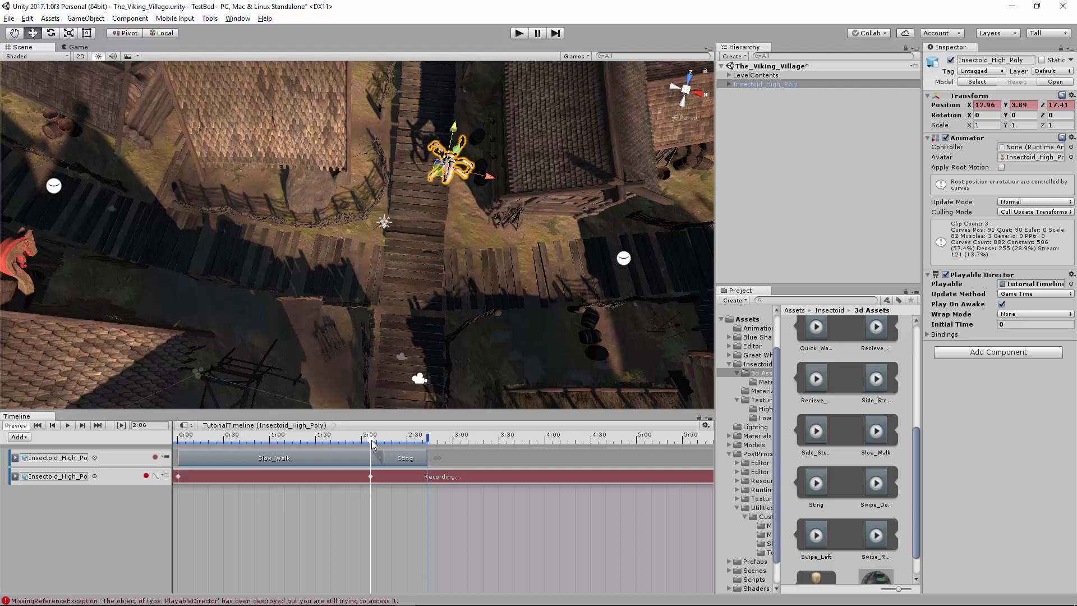
pyautogui.moveTo(372, 440); pyautogui.dragTo(148, 442)
pyautogui.click(67, 425)
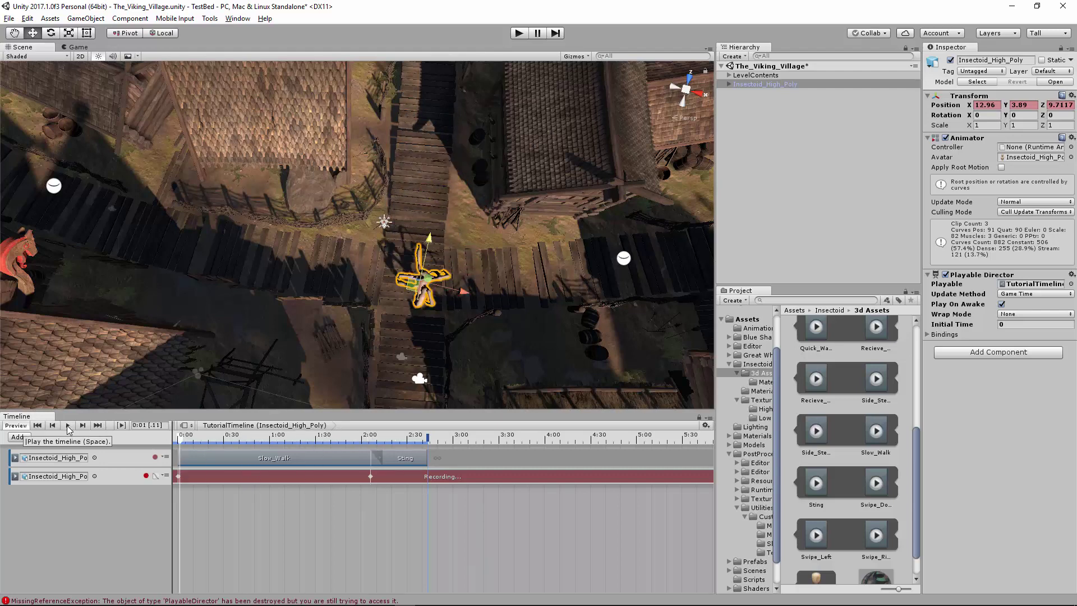
# Set the Sting clip to half speed and shift it earlier to start at 1.8 s, lengthening its blend with Slow_Walk
pyautogui.click(406, 459)
pyautogui.rightClick(407, 461)
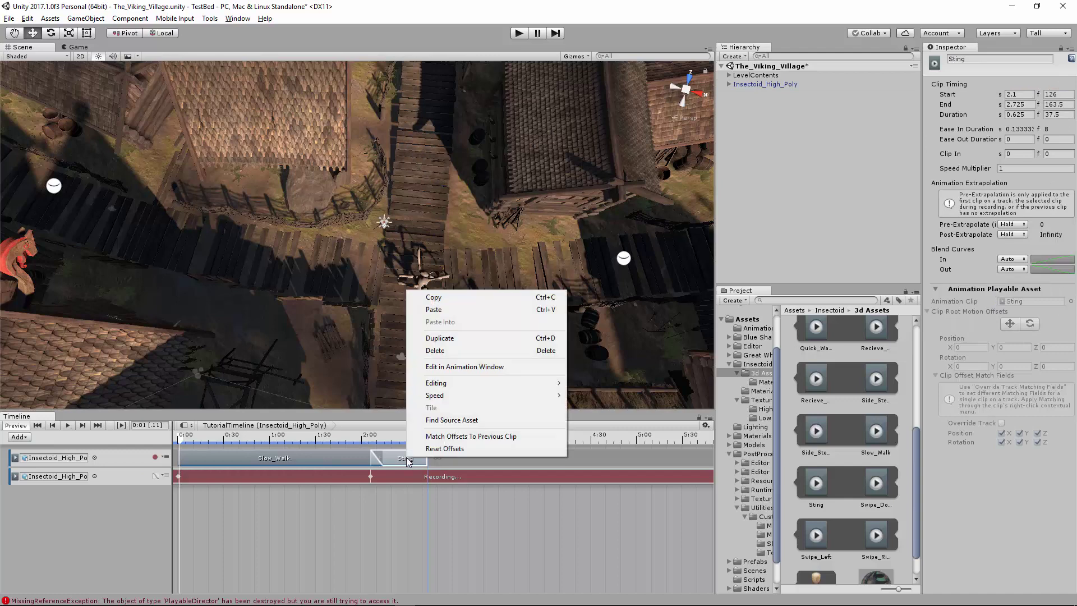
pyautogui.moveTo(434, 398)
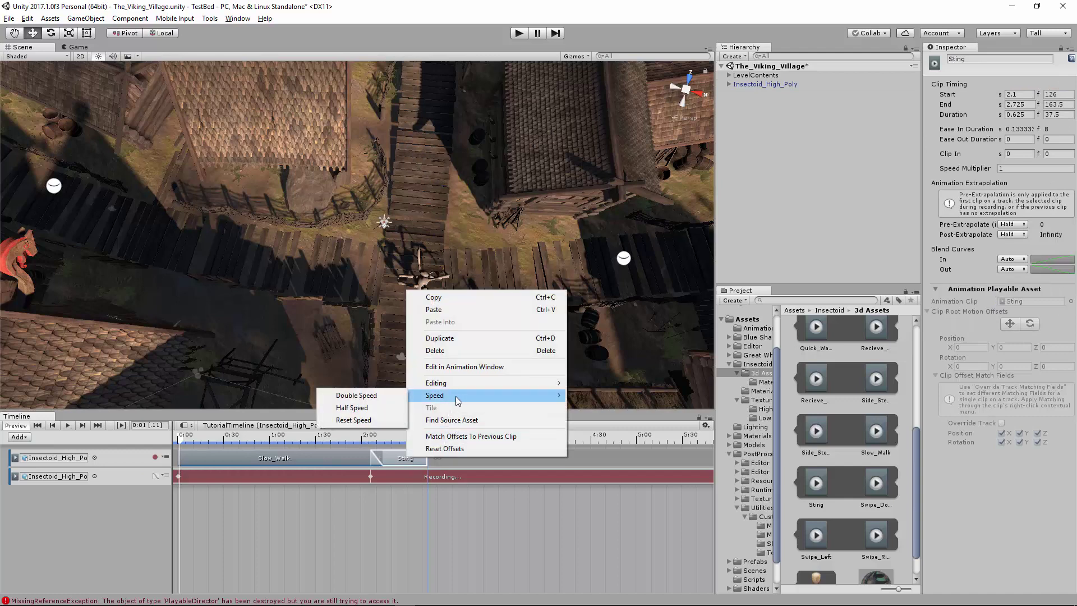
pyautogui.click(379, 411)
pyautogui.moveTo(355, 442); pyautogui.dragTo(317, 441)
pyautogui.moveTo(421, 458); pyautogui.dragTo(394, 459)
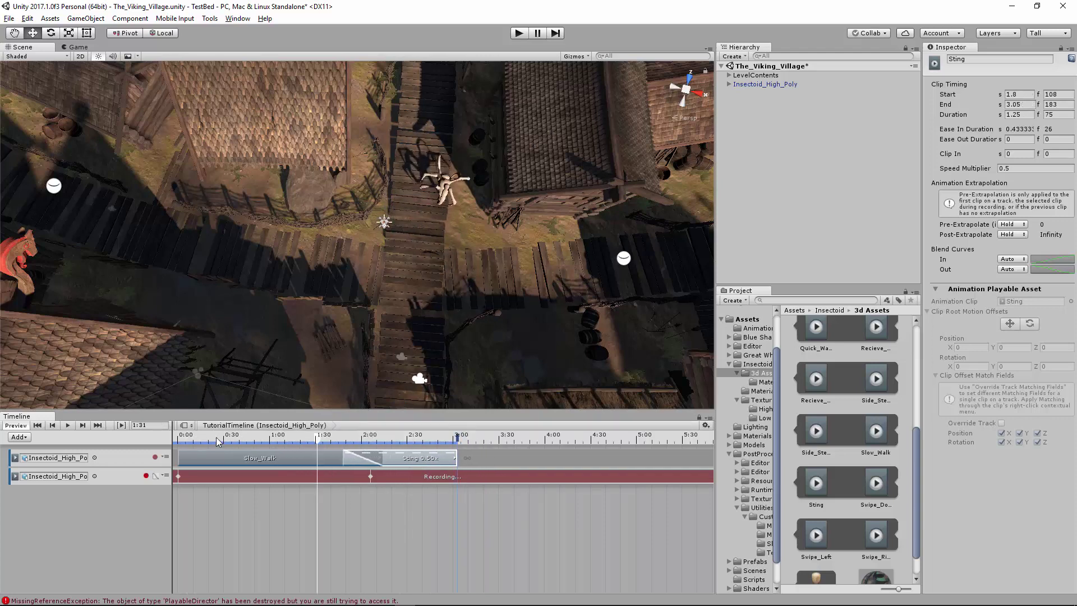
# Open the recorded track's keys for editing, move the last position key to frame 112, and return the timeline to 0:00
pyautogui.moveTo(317, 441); pyautogui.dragTo(351, 445)
pyautogui.doubleClick(372, 477)
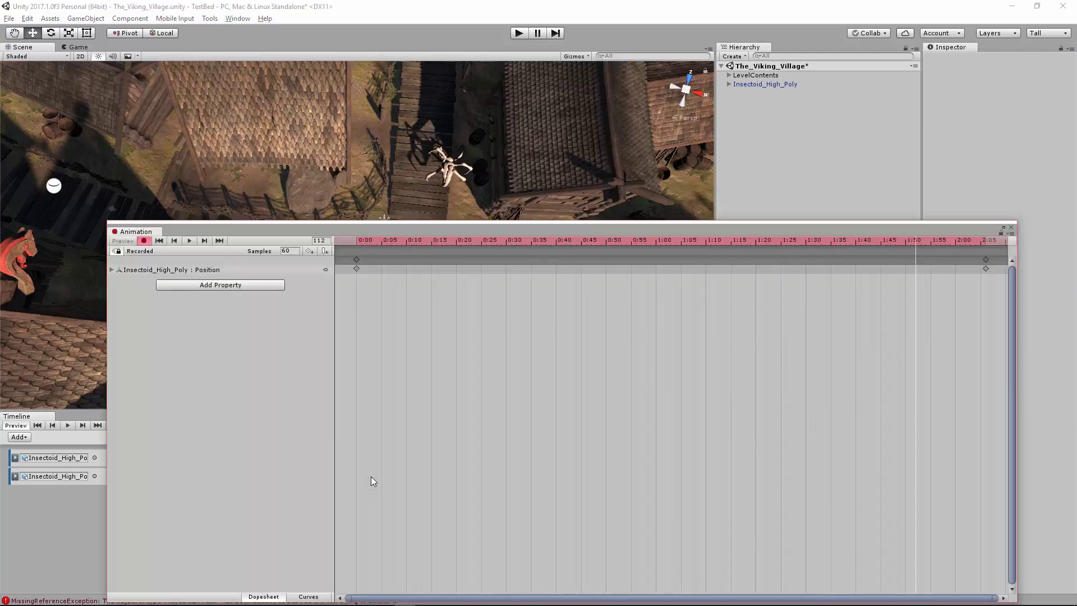
pyautogui.moveTo(986, 268); pyautogui.dragTo(907, 256)
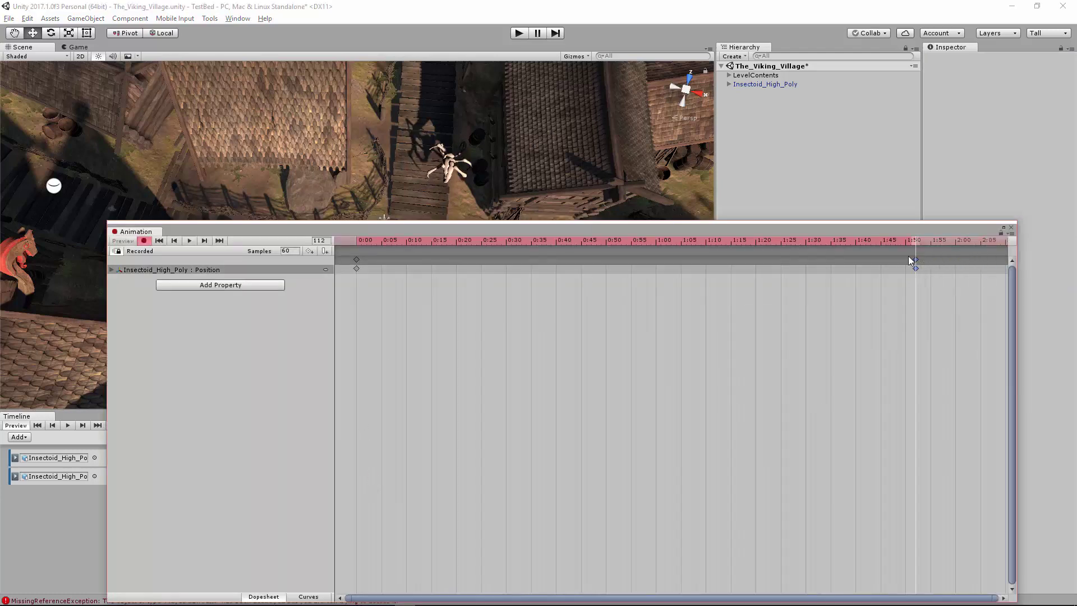
pyautogui.click(1010, 228)
pyautogui.moveTo(347, 450); pyautogui.dragTo(166, 438)
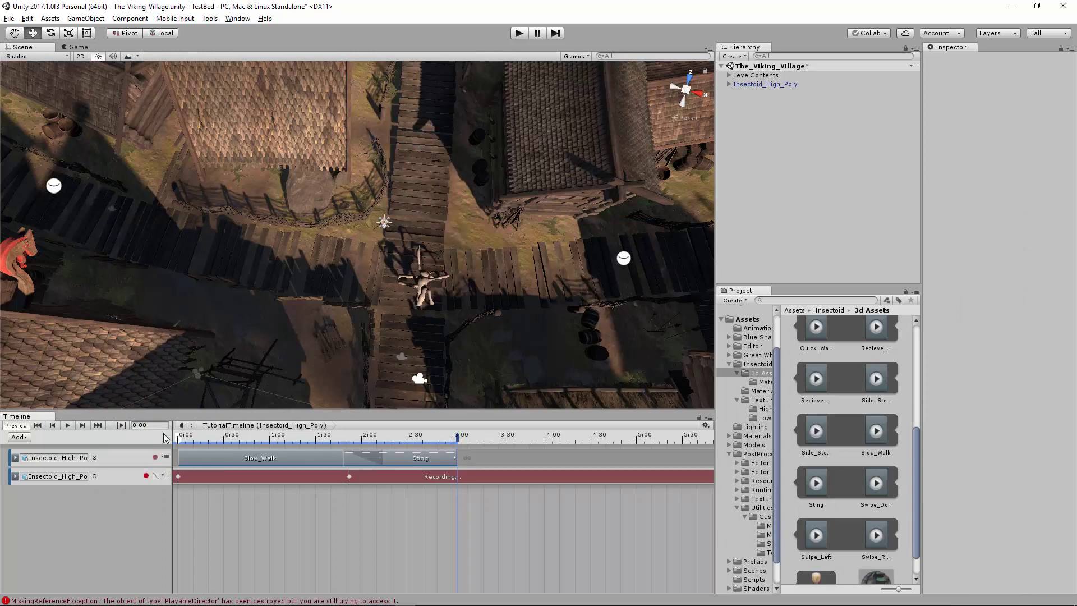
# Stop recording on the second track and delete the insectoid from the scene
pyautogui.scroll(-5, 262, 387)
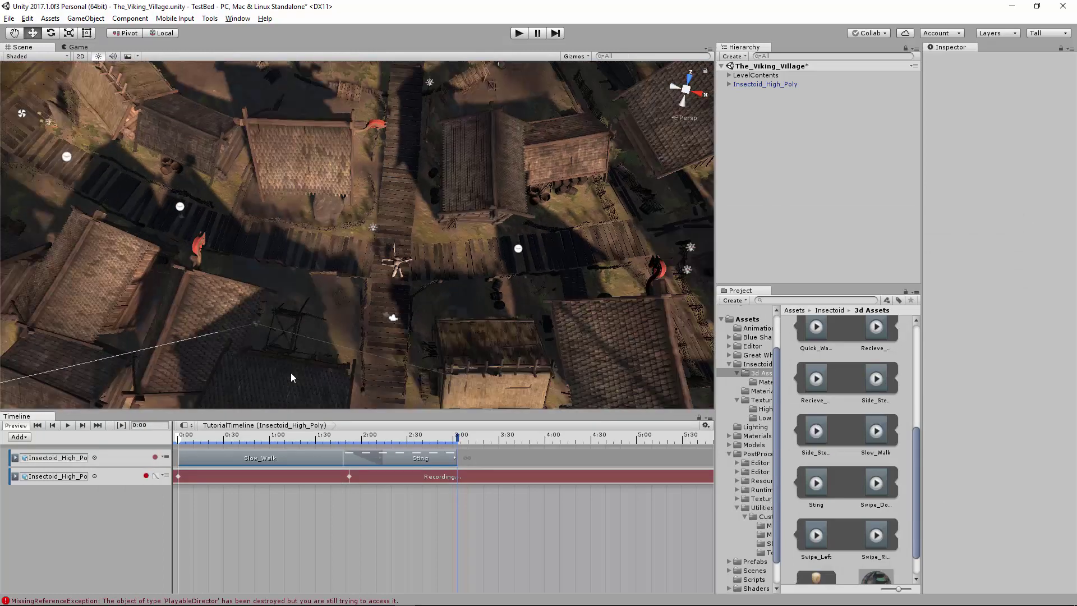
pyautogui.click(146, 476)
pyautogui.moveTo(385, 290); pyautogui.dragTo(374, 262, button='right')
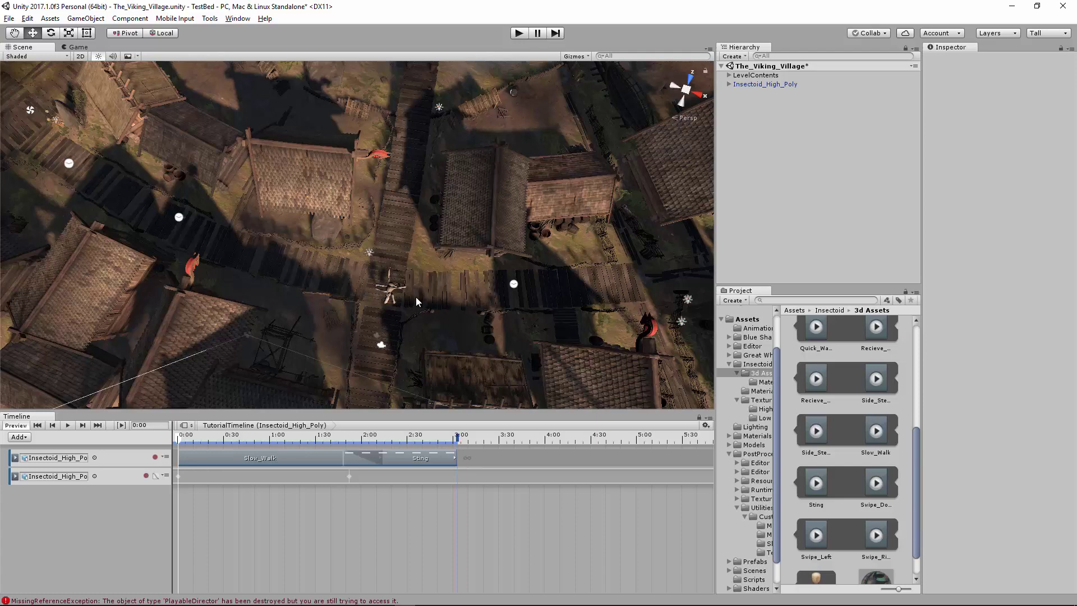
pyautogui.click(389, 293)
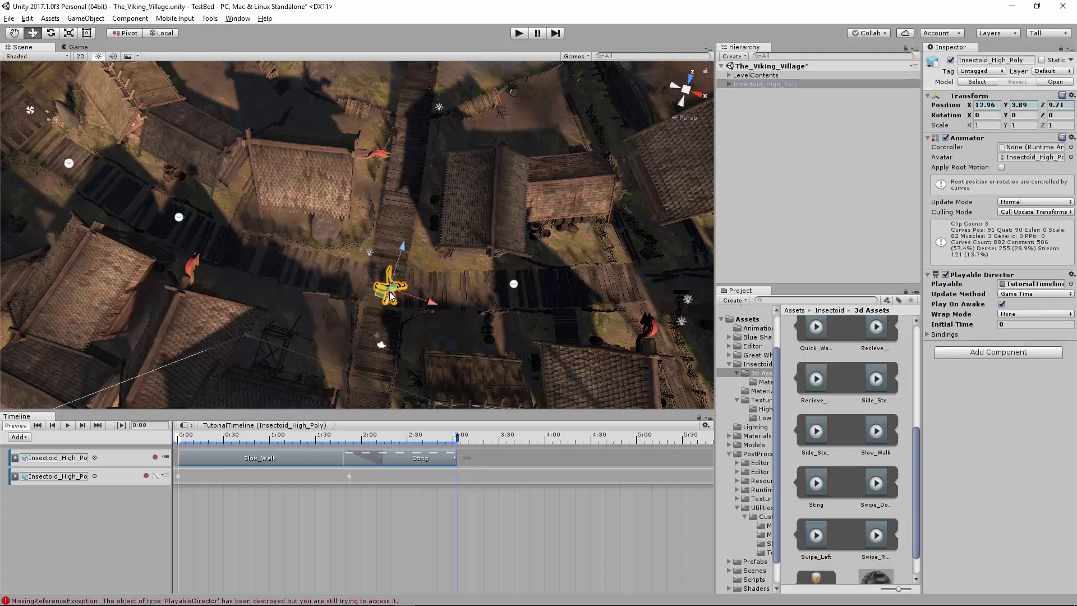
pyautogui.press('Delete')
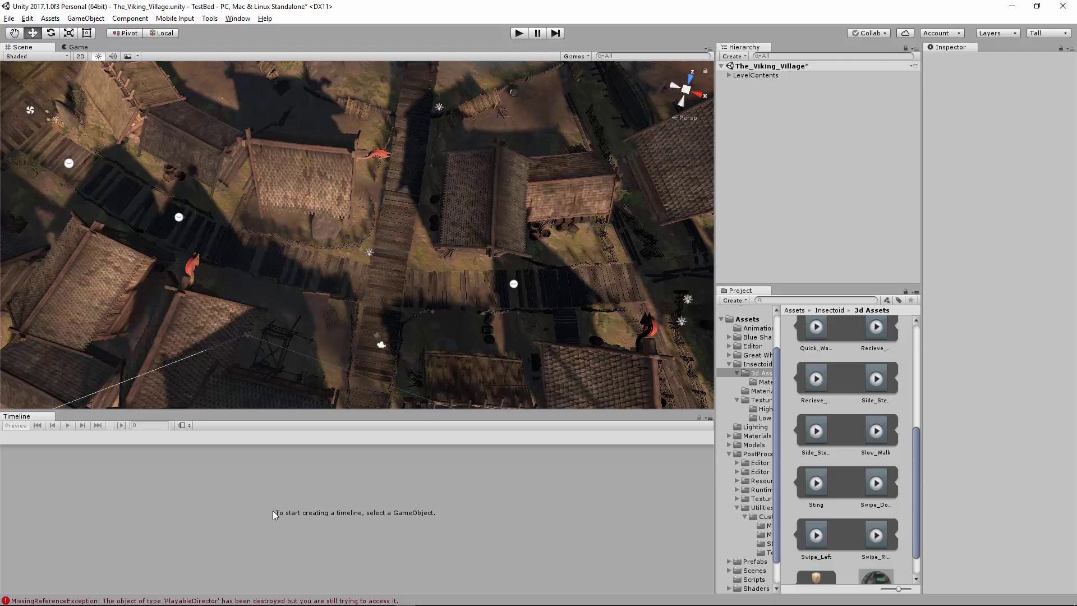
# Place a new Insectoid_High_Poly on a house roof and rotate it to about X -47.66, Y 187.25, Z -22.03 to follow the slope
pyautogui.scroll(4, 819, 433)
pyautogui.moveTo(814, 443); pyautogui.dragTo(318, 136)
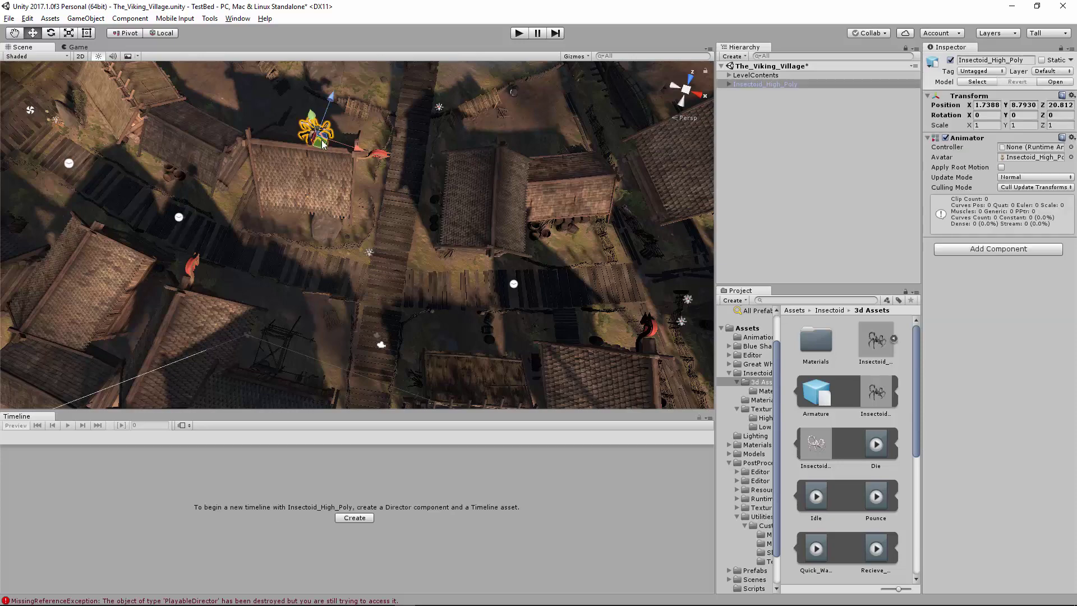
pyautogui.press('e')
pyautogui.moveTo(307, 185); pyautogui.dragTo(545, 389)
pyautogui.press('f')
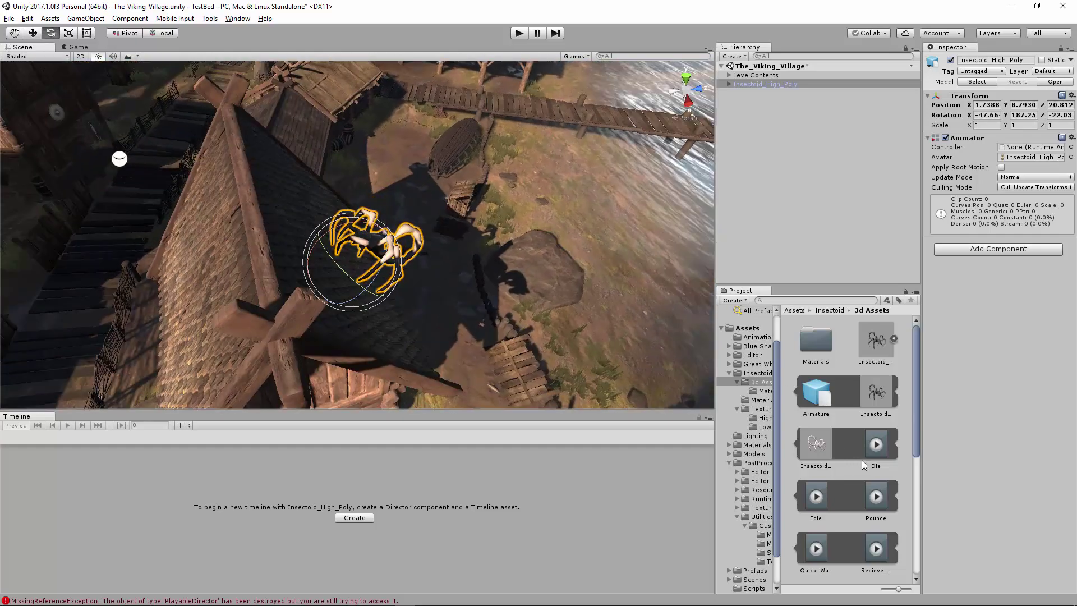
pyautogui.scroll(-4, 862, 458)
pyautogui.scroll(3, 402, 288)
pyautogui.keyDown('alt'); pyautogui.moveTo(402, 287); pyautogui.dragTo(406, 314); pyautogui.keyUp('alt')
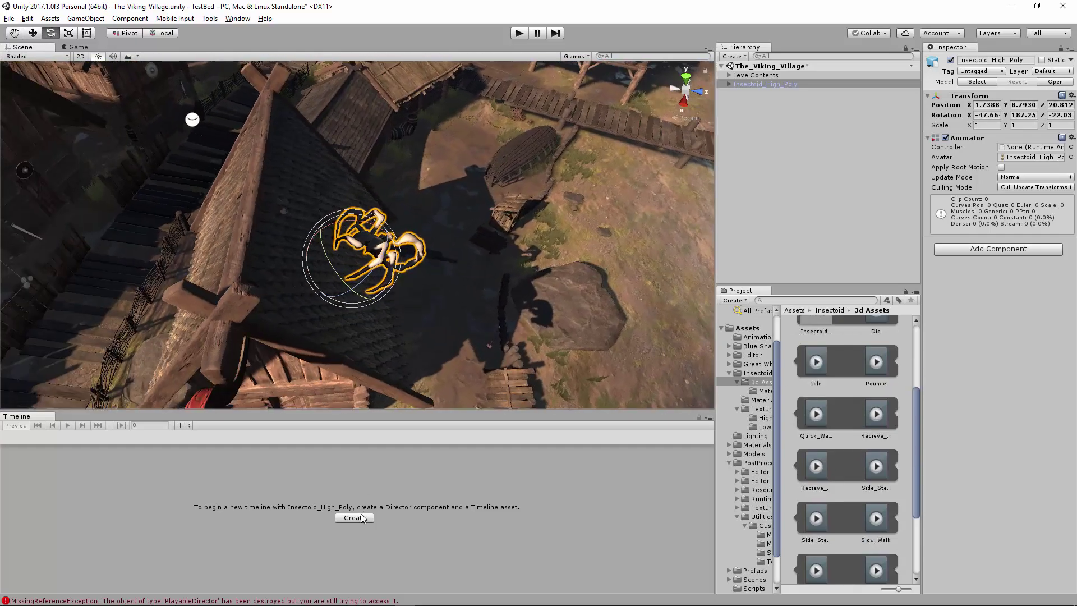
# Create a timeline for the new insectoid and save it as InsectoidGroupAnimation in the Assets folder
pyautogui.click(361, 516)
pyautogui.write('In')
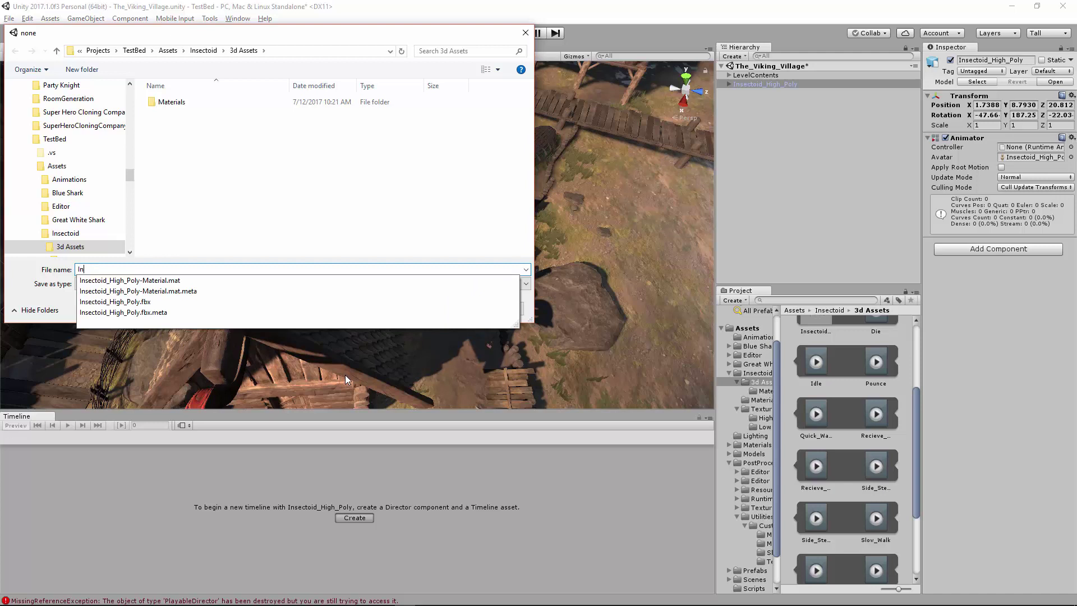
pyautogui.write('sectoidGroupAnimation')
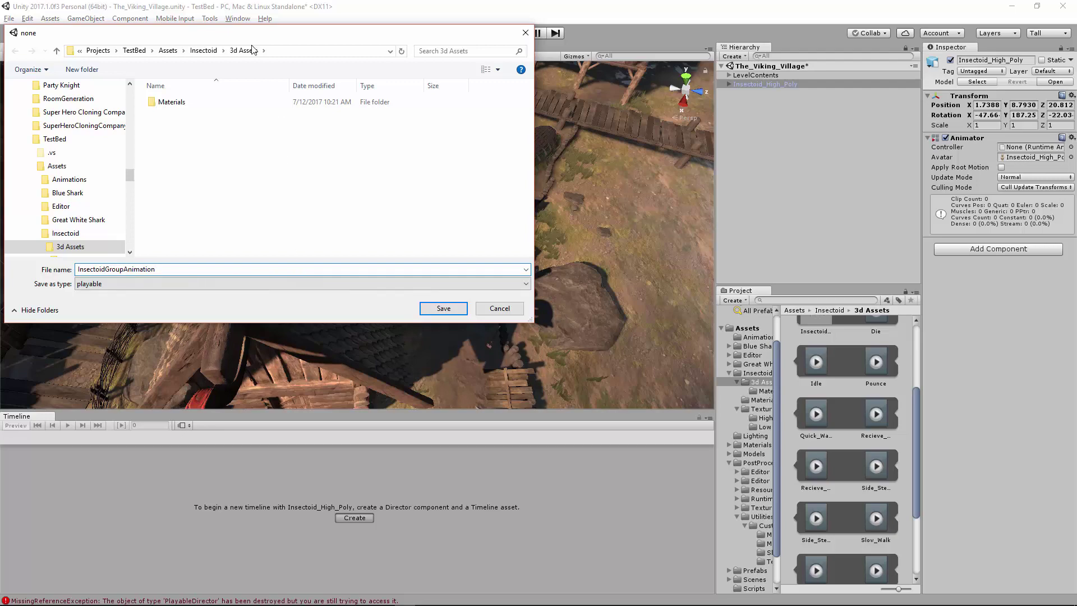
pyautogui.click(167, 50)
pyautogui.click(435, 308)
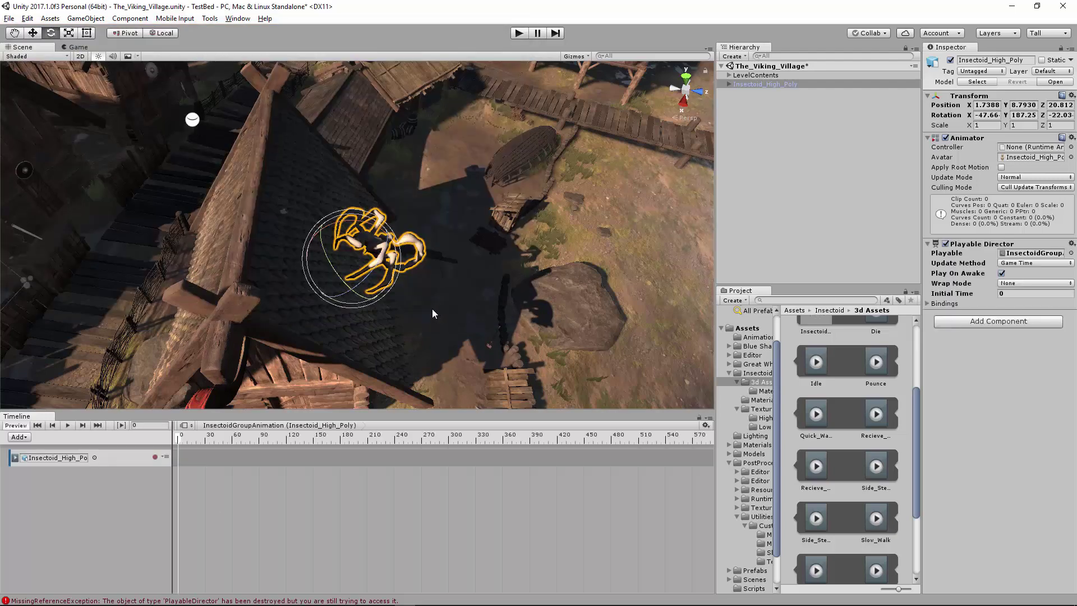
# Start recording on the roof insectoid's track and switch the timeline ruler to seconds
pyautogui.scroll(-4, 426, 312)
pyautogui.keyDown('alt'); pyautogui.moveTo(374, 303); pyautogui.dragTo(112, 307); pyautogui.keyUp('alt')
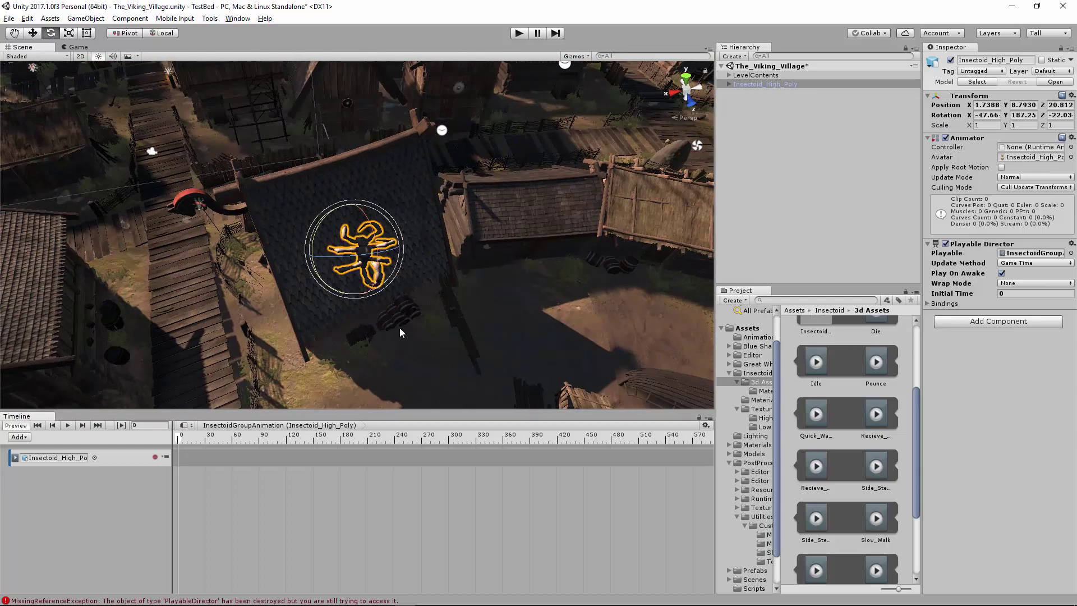
pyautogui.keyDown('alt'); pyautogui.moveTo(399, 328); pyautogui.dragTo(547, 307); pyautogui.keyUp('alt')
pyautogui.scroll(3, 385, 281)
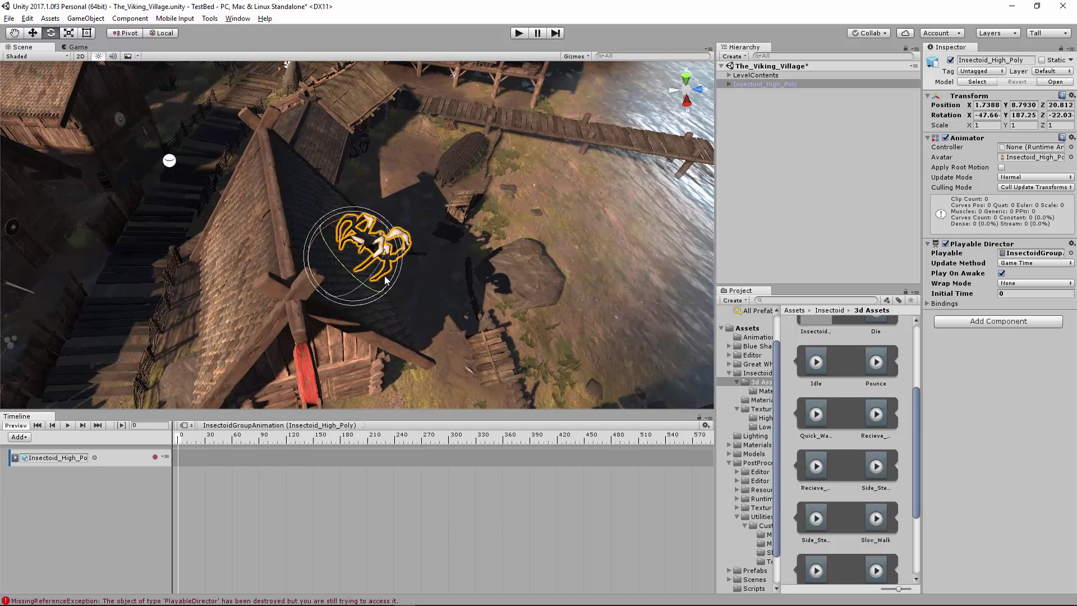
pyautogui.moveTo(383, 298)
pyautogui.keyDown('alt'); pyautogui.mouseDown()
pyautogui.moveTo(468, 292)
pyautogui.moveTo(377, 301)
pyautogui.mouseUp(); pyautogui.keyUp('alt')
pyautogui.keyDown('alt'); pyautogui.moveTo(379, 347); pyautogui.dragTo(340, 372); pyautogui.keyUp('alt')
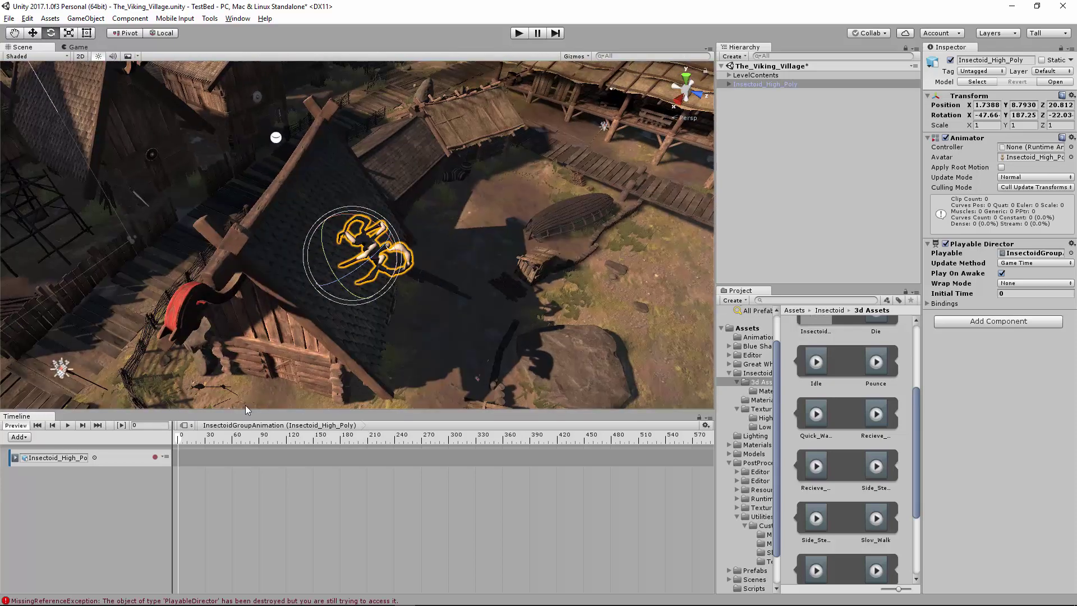
pyautogui.click(156, 459)
pyautogui.keyDown('alt'); pyautogui.moveTo(315, 300); pyautogui.dragTo(368, 266); pyautogui.keyUp('alt')
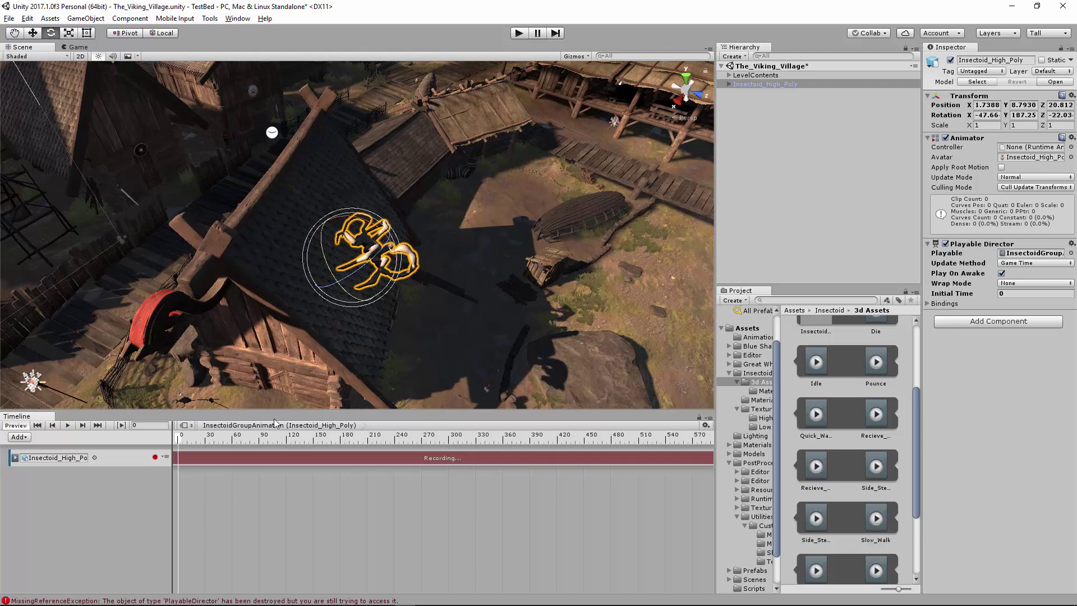
pyautogui.moveTo(180, 436); pyautogui.dragTo(284, 436)
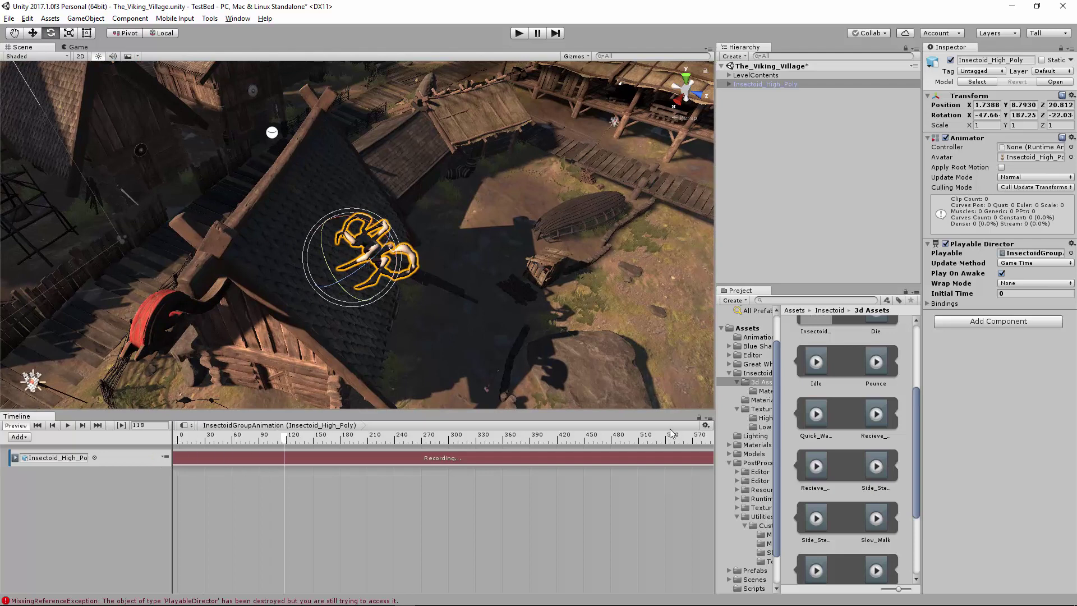
pyautogui.click(706, 425)
pyautogui.click(734, 432)
# At 1:00, key the insectoid moved up to the roof ridge, about X 1.44, Y 11.35, Z 18.5
pyautogui.click(314, 440)
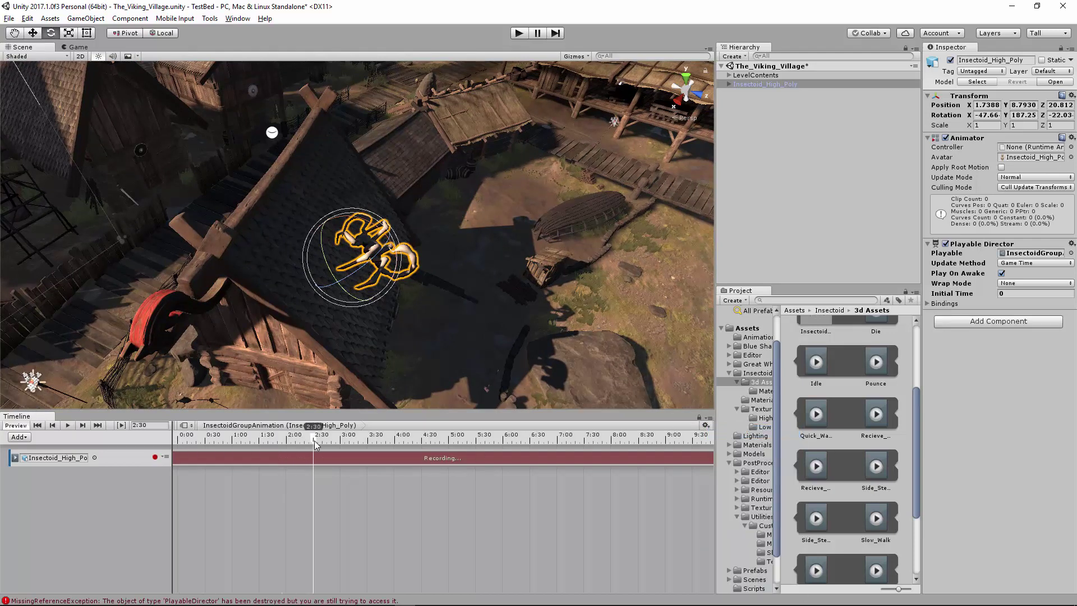
pyautogui.moveTo(315, 443); pyautogui.dragTo(233, 446)
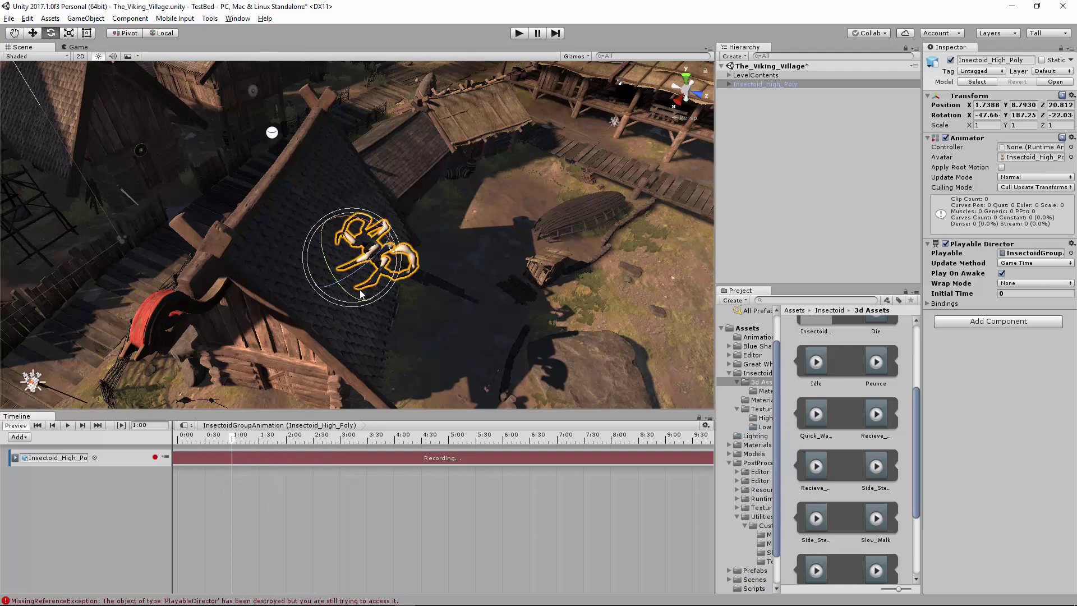
pyautogui.press('w')
pyautogui.moveTo(348, 265); pyautogui.dragTo(234, 192)
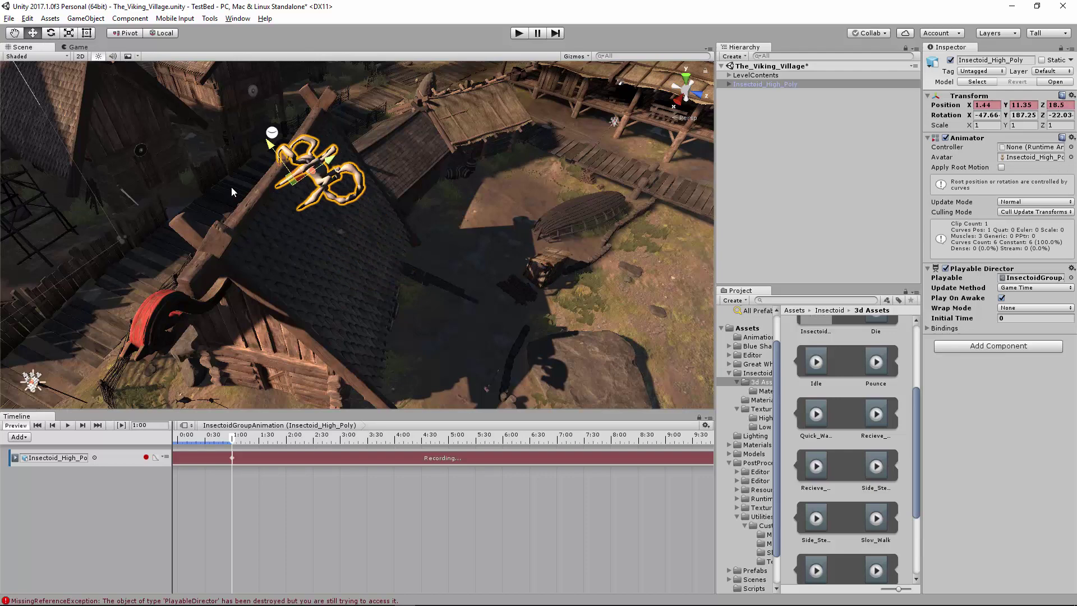
# At 0:00, key the insectoid lower on the roof, about X 1.73, Y 8.81, Z 20.79, with rotation about -47.31, 188.50, -22.95
pyautogui.moveTo(232, 444); pyautogui.dragTo(162, 438)
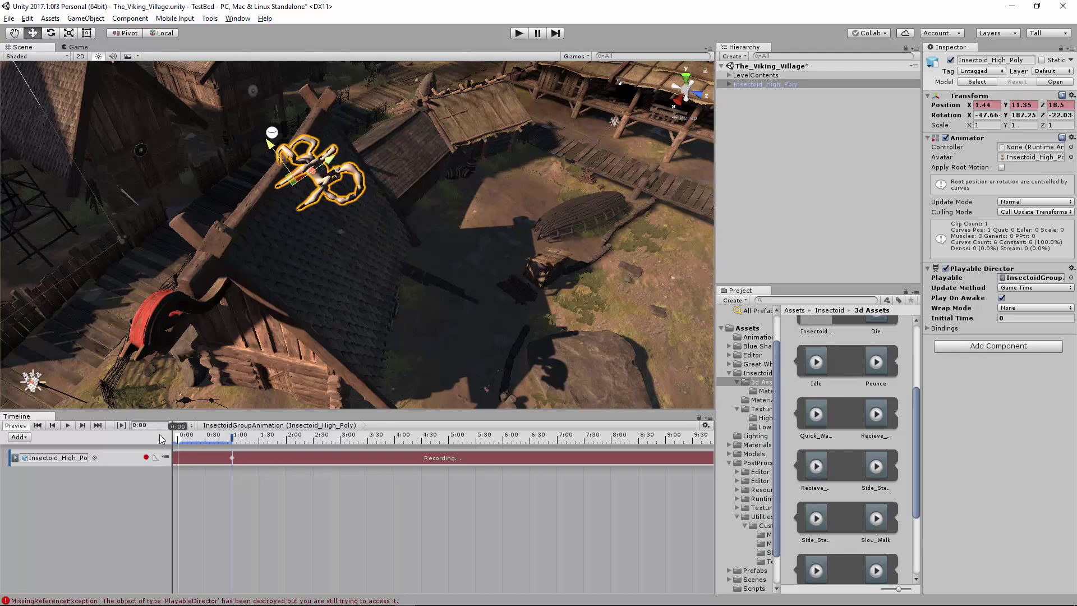
pyautogui.moveTo(270, 150); pyautogui.dragTo(348, 275)
pyautogui.press('e')
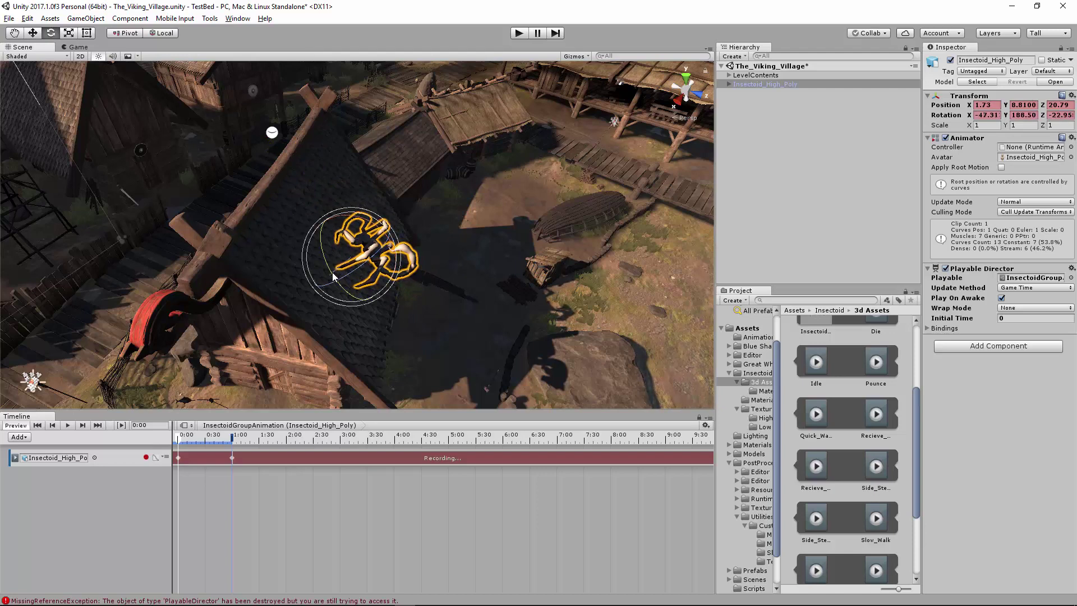
# At 0:00, nudge the insectoid's position key to about Y 8.78, Z 20.81
pyautogui.press('w')
pyautogui.moveTo(324, 221); pyautogui.dragTo(326, 222)
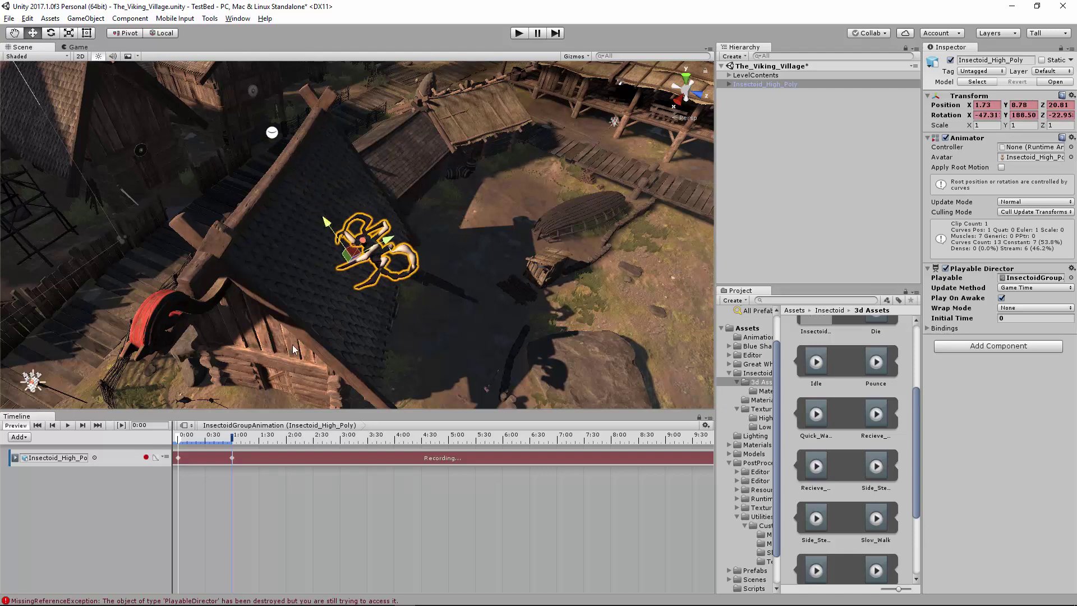
# At 1:29, key the insectoid tipped over the ridge, about X 1.87, Y 10.59, Z 17.12, with rotation about 50.17, 152.01, -24.38
pyautogui.moveTo(183, 442); pyautogui.dragTo(258, 440)
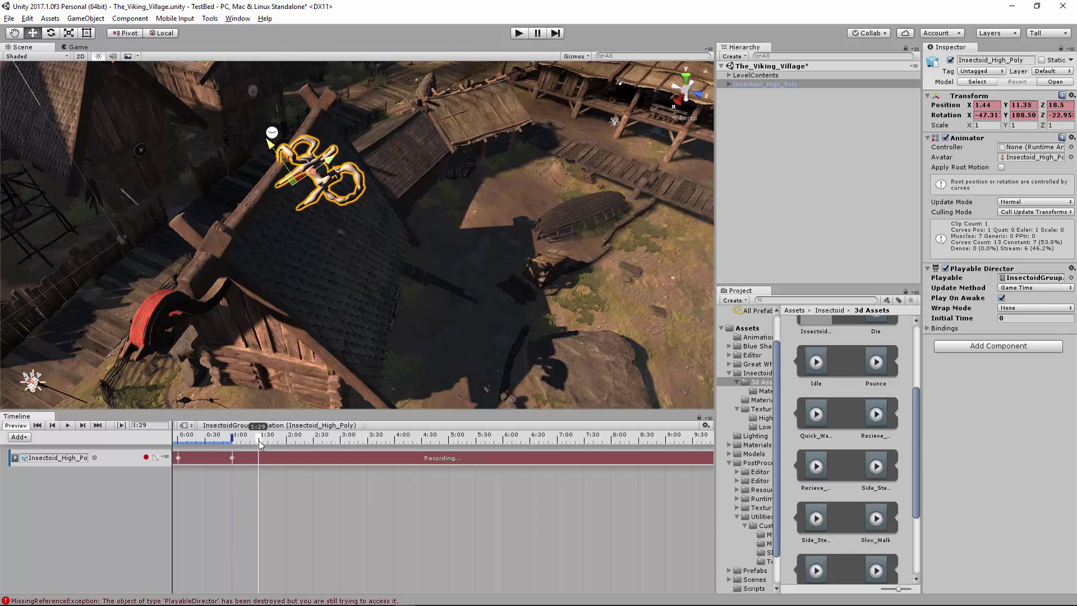
pyautogui.keyDown('alt'); pyautogui.moveTo(314, 346); pyautogui.dragTo(392, 344); pyautogui.keyUp('alt')
pyautogui.moveTo(269, 197); pyautogui.dragTo(202, 210)
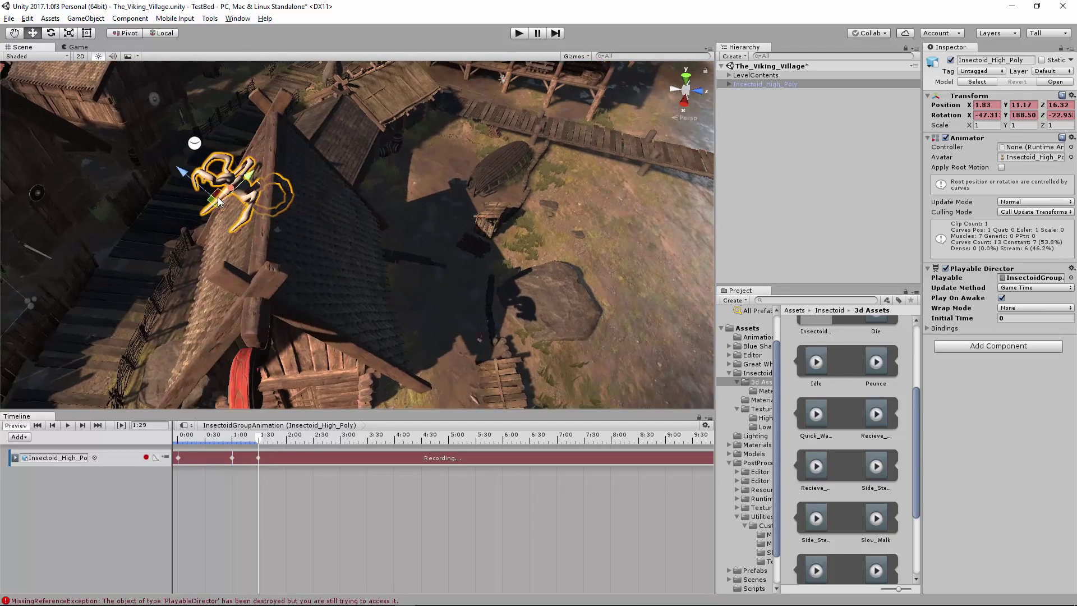
pyautogui.press('e')
pyautogui.moveTo(242, 171); pyautogui.dragTo(99, 184)
pyautogui.press('w')
pyautogui.moveTo(175, 180); pyautogui.dragTo(203, 196)
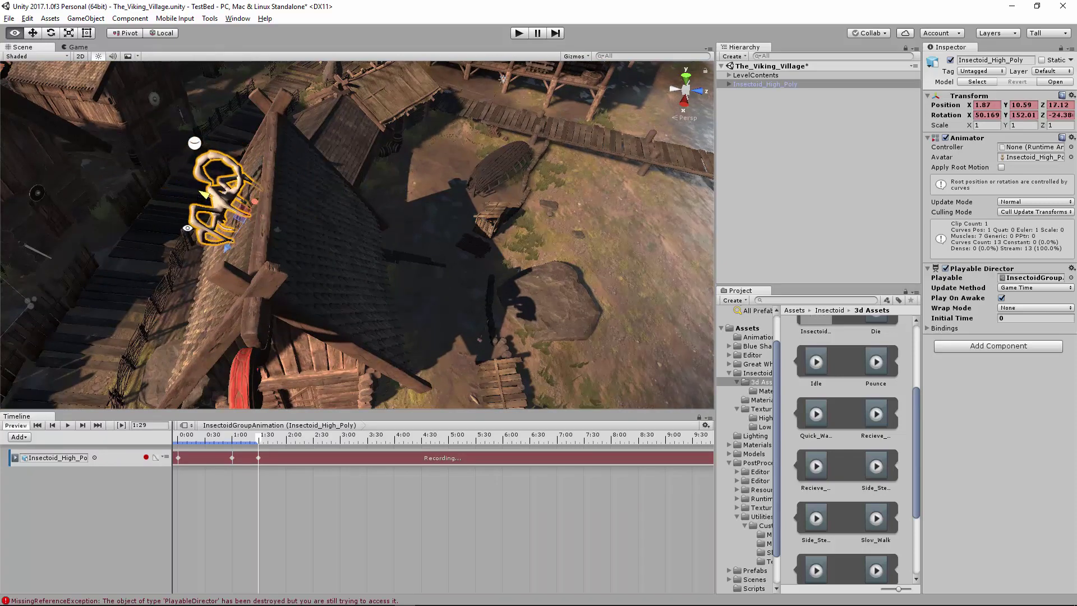
# Refine the 1:29 pose against the roof slope to about X 1.87, Y 10.69, Z 16.97, with rotation about 55.28, 155.58, -19.38
pyautogui.keyDown('alt'); pyautogui.moveTo(56, 362); pyautogui.dragTo(477, 164); pyautogui.keyUp('alt')
pyautogui.press('e')
pyautogui.press('w')
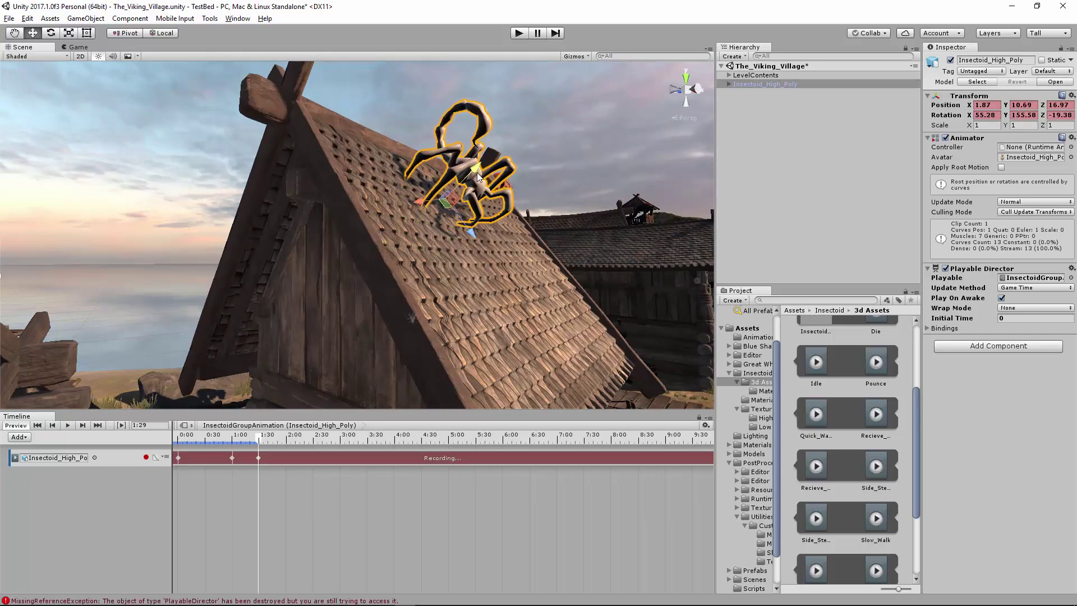
# At 2:29, key the insectoid moved down to the lower edge of the roof slope, about X 5.89, Y 6.71, Z 15.24
pyautogui.keyDown('alt'); pyautogui.moveTo(547, 214); pyautogui.dragTo(178, 258); pyautogui.keyUp('alt')
pyautogui.keyDown('alt'); pyautogui.moveTo(245, 218); pyautogui.dragTo(227, 244); pyautogui.keyUp('alt')
pyautogui.moveTo(258, 439); pyautogui.dragTo(311, 441)
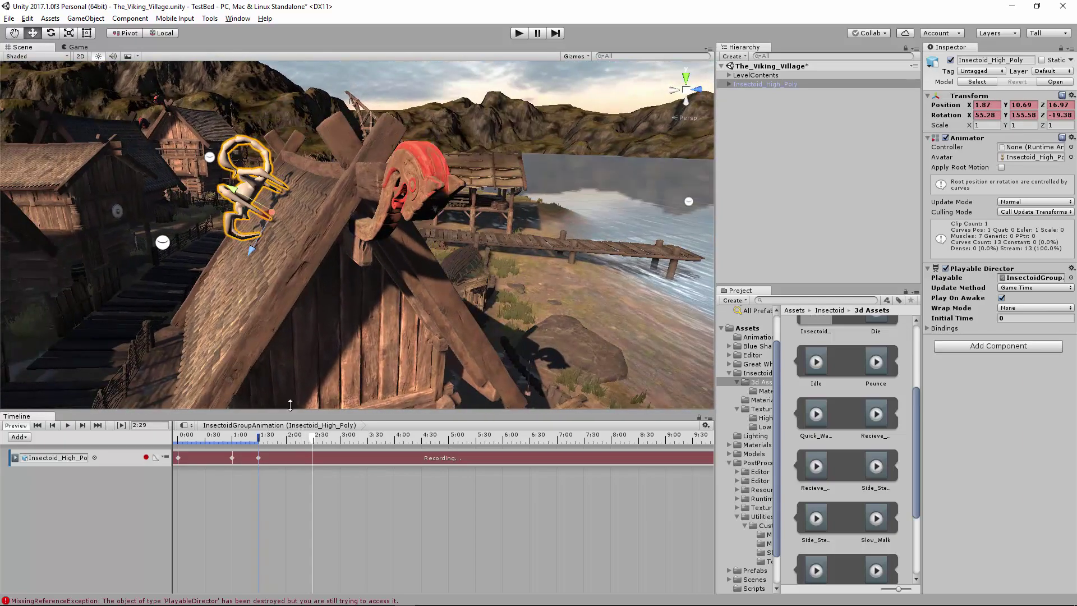
pyautogui.moveTo(269, 387); pyautogui.dragTo(308, 343, button='middle')
pyautogui.moveTo(313, 171); pyautogui.dragTo(222, 340)
pyautogui.moveTo(222, 341); pyautogui.dragTo(495, 348, button='right')
pyautogui.keyDown('alt'); pyautogui.moveTo(495, 349); pyautogui.dragTo(471, 350); pyautogui.keyUp('alt')
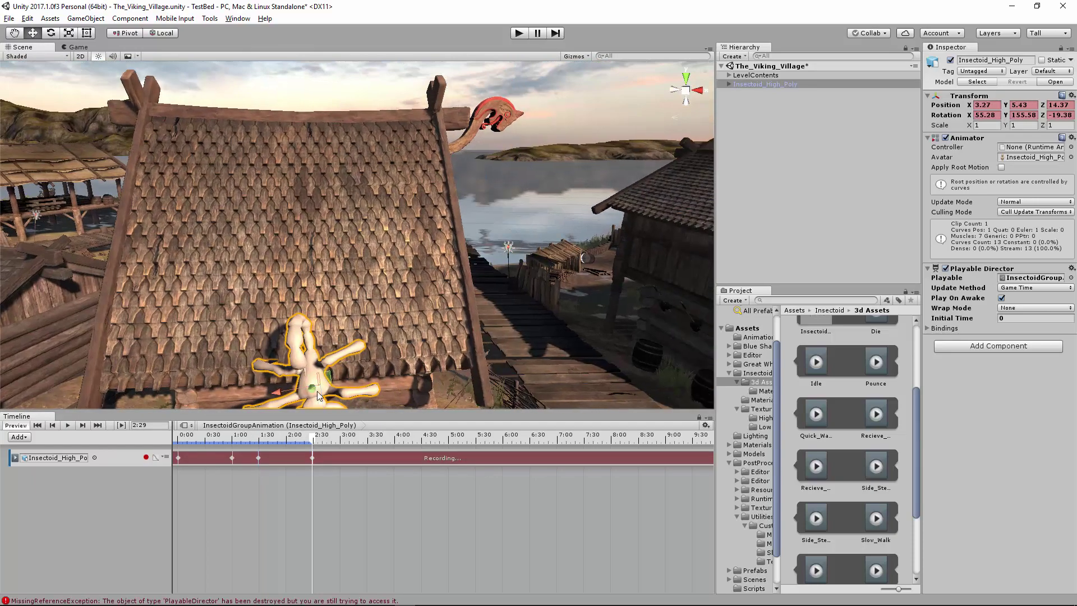
pyautogui.moveTo(320, 392); pyautogui.dragTo(429, 325)
pyautogui.keyDown('alt'); pyautogui.moveTo(477, 357); pyautogui.dragTo(487, 358); pyautogui.keyUp('alt')
pyautogui.moveTo(487, 359); pyautogui.dragTo(255, 356, button='right')
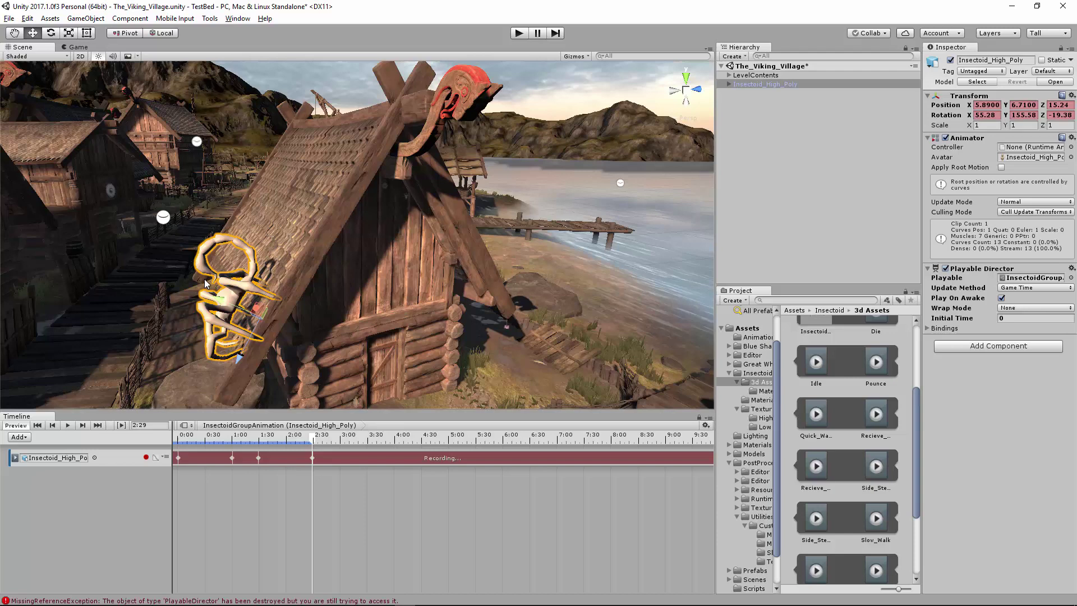
# At 2:29, rotate the insectoid to about 29.14, 126.12, -32.73 so it lies along the roof slope
pyautogui.press('e')
pyautogui.moveTo(255, 356); pyautogui.dragTo(224, 357)
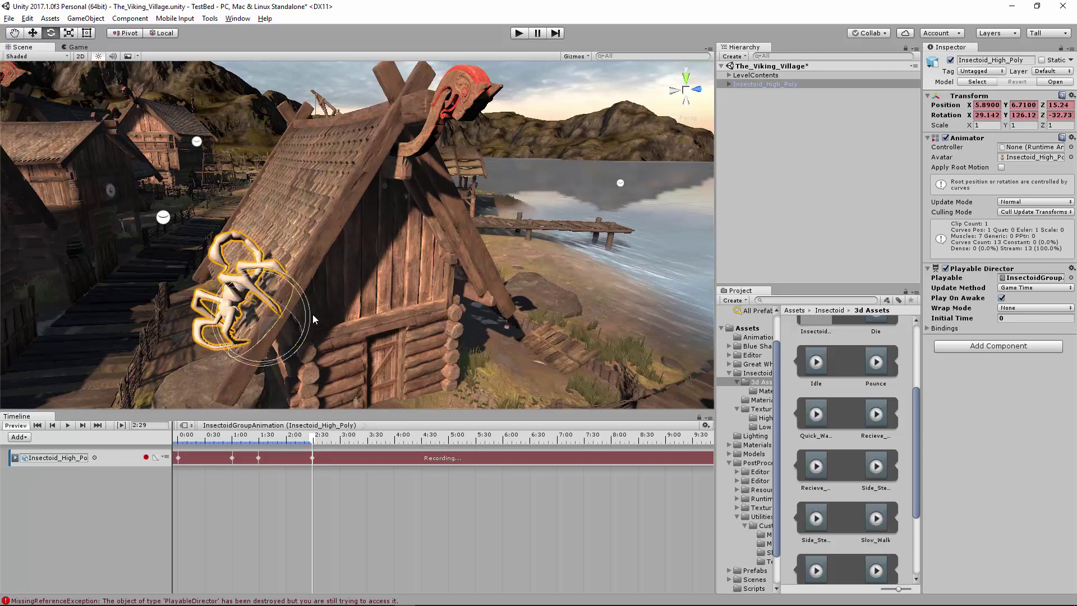
pyautogui.moveTo(225, 357); pyautogui.dragTo(445, 318, button='right')
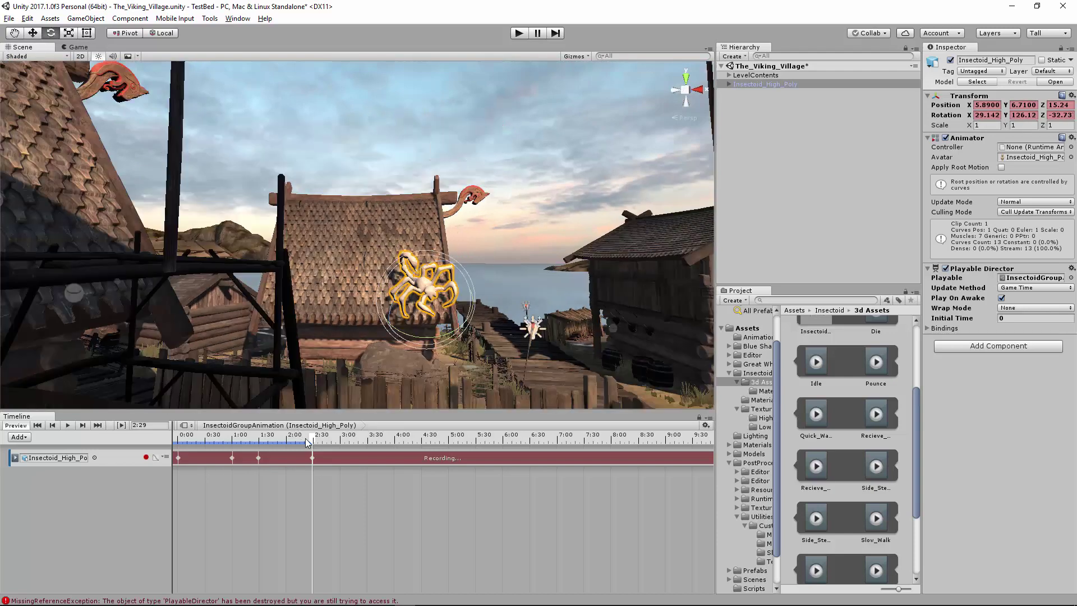
# Play the timeline from 0:00 to check the insectoid's climb over the roof
pyautogui.moveTo(307, 442); pyautogui.dragTo(174, 449)
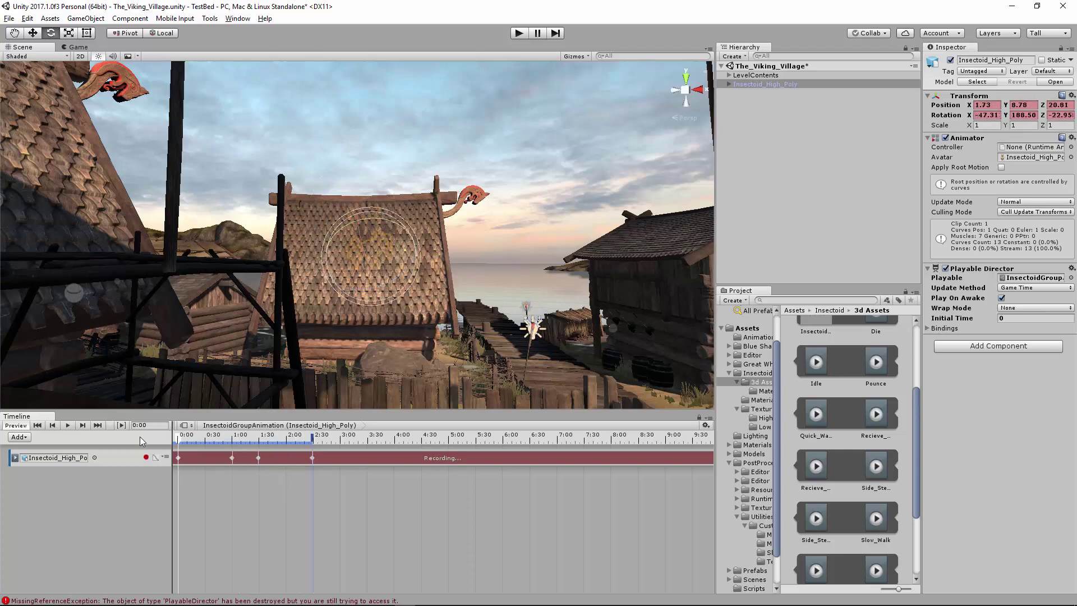
pyautogui.click(69, 424)
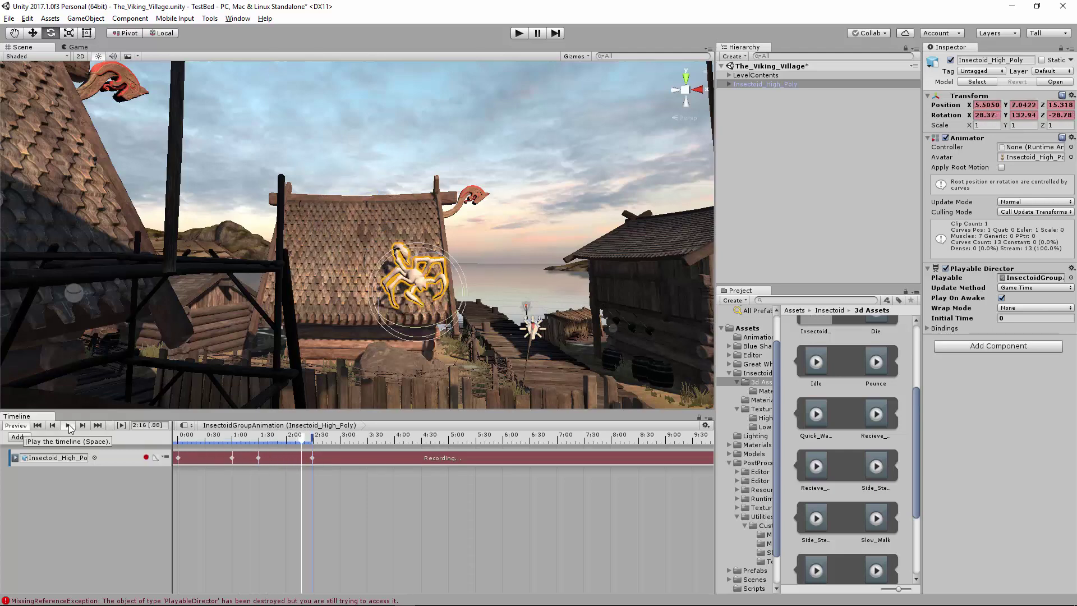
pyautogui.click(68, 424)
pyautogui.click(82, 425)
# At 1:41, key a new rotation for the insectoid on the roof slope and replay the timeline from the start
pyautogui.moveTo(314, 440); pyautogui.dragTo(269, 439)
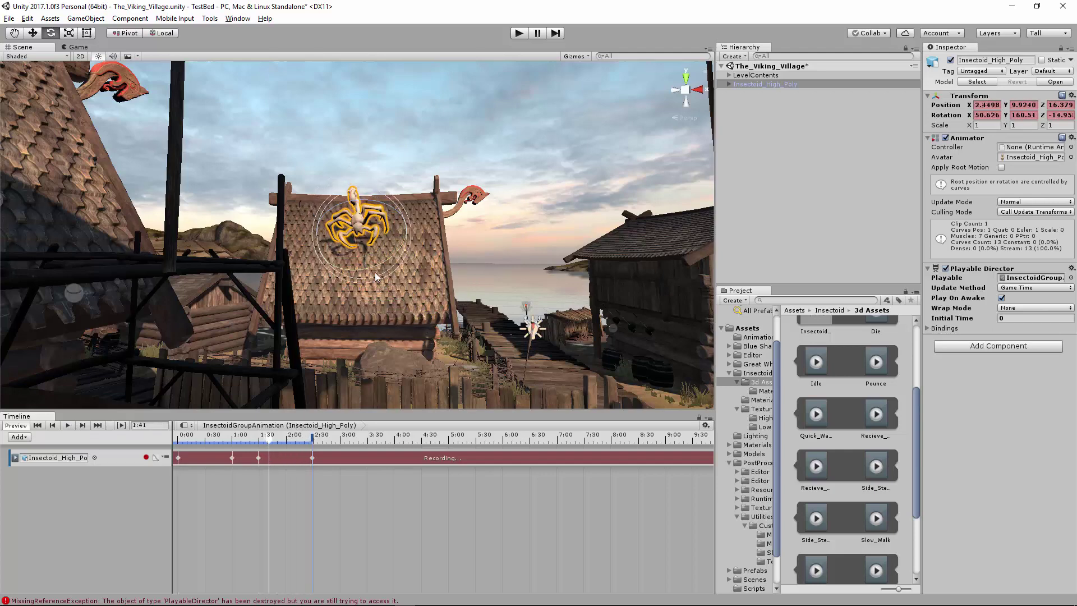
pyautogui.moveTo(374, 273); pyautogui.dragTo(405, 259)
pyautogui.moveTo(267, 442); pyautogui.dragTo(208, 441)
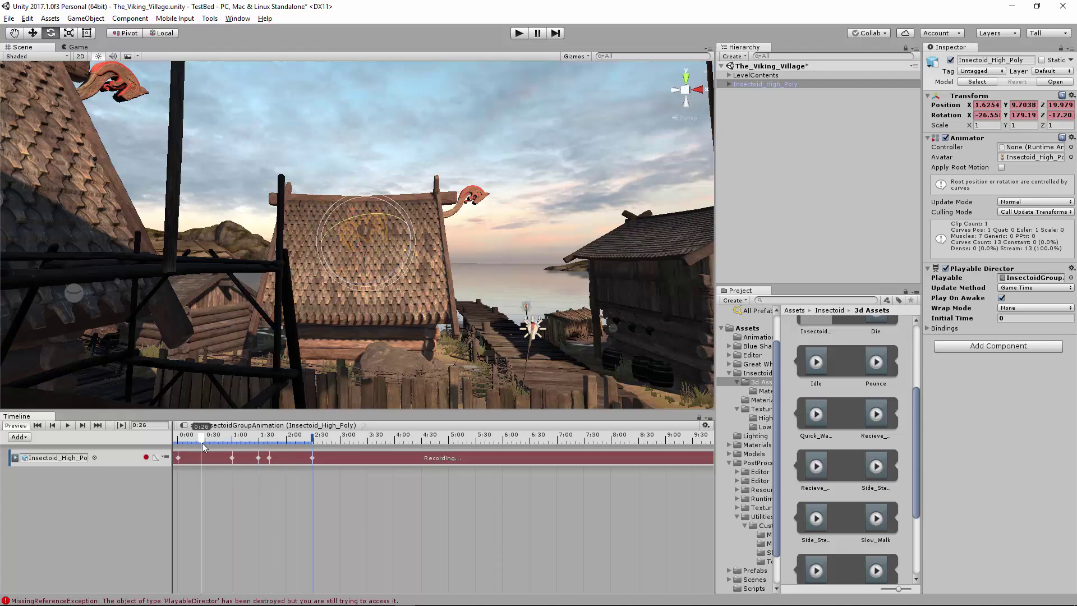
pyautogui.click(68, 425)
pyautogui.click(37, 425)
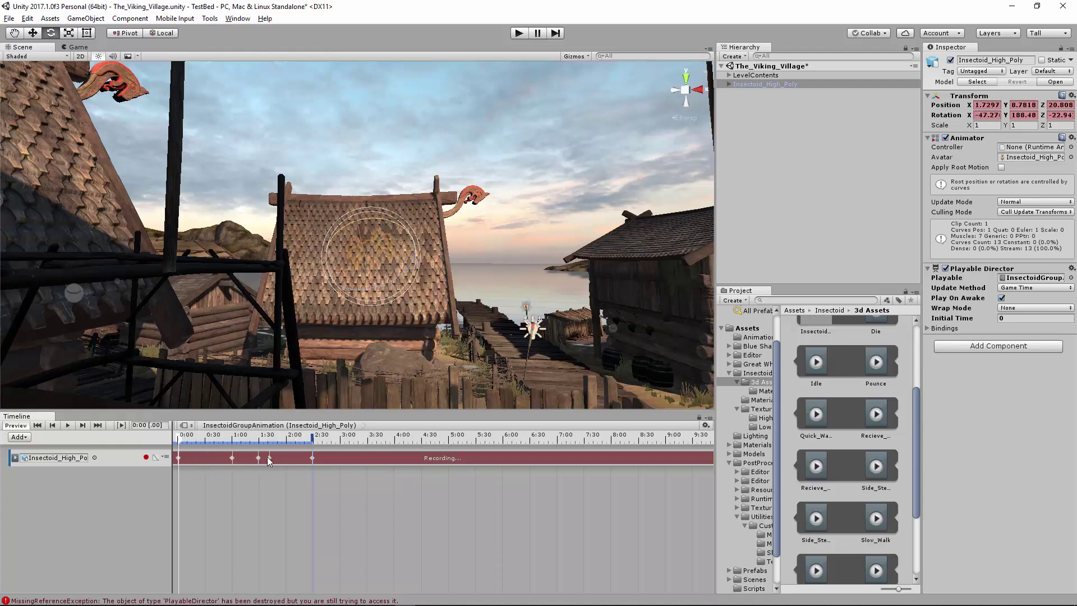
# In the recorded clip's keyframes, move the 1:41 rotation key to about 1:56 and the last keys to about 2:51, and play the timeline
pyautogui.doubleClick(267, 457)
pyautogui.click(783, 260)
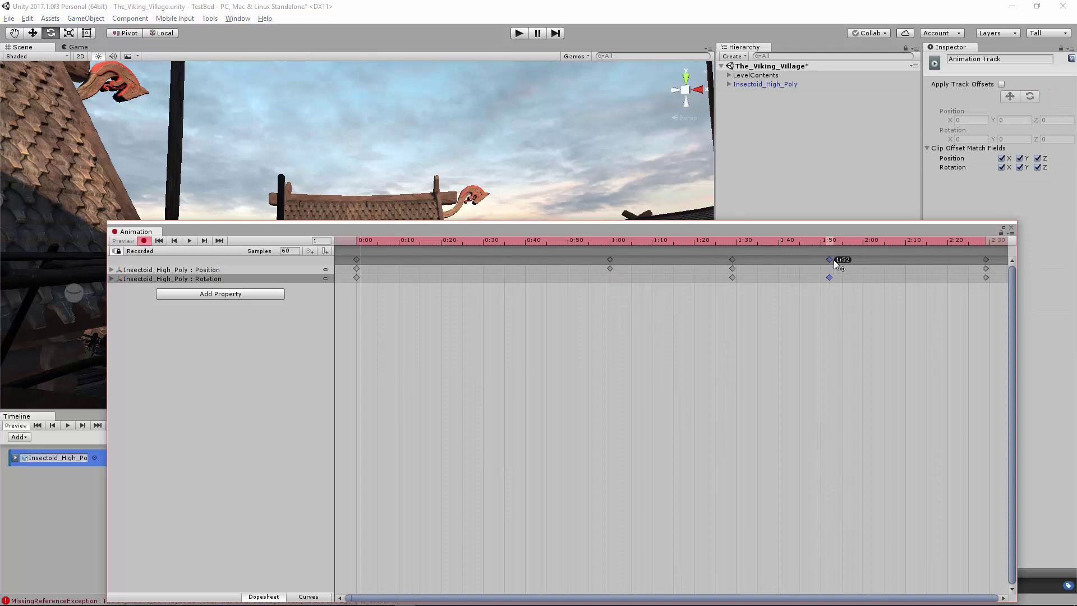
pyautogui.moveTo(833, 260)
pyautogui.mouseDown()
pyautogui.moveTo(839, 280)
pyautogui.moveTo(759, 317)
pyautogui.moveTo(750, 259)
pyautogui.moveTo(820, 262)
pyautogui.mouseUp()
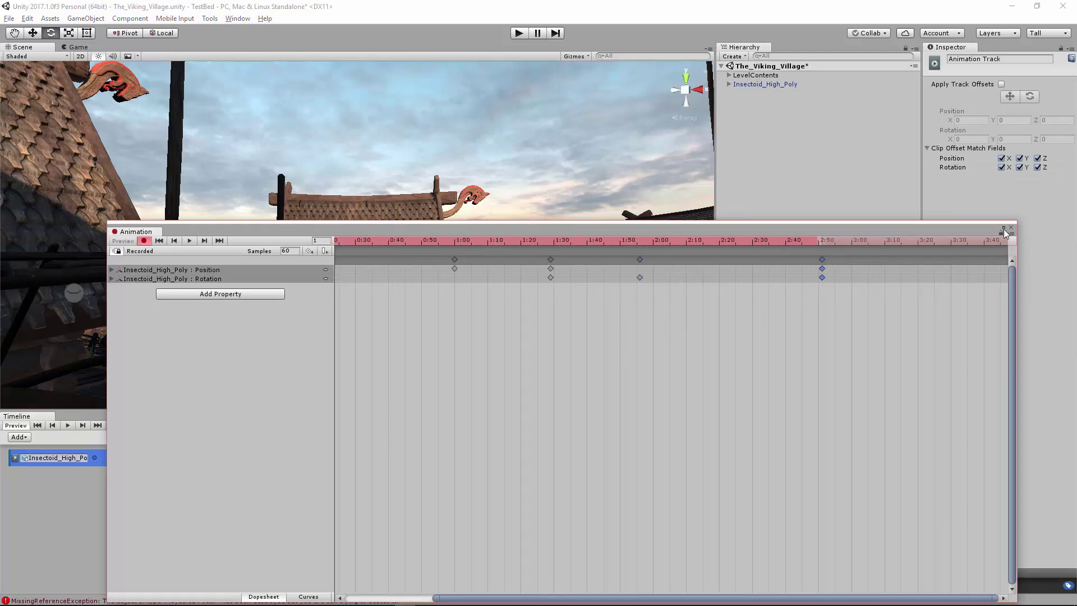
pyautogui.click(1011, 228)
pyautogui.click(66, 426)
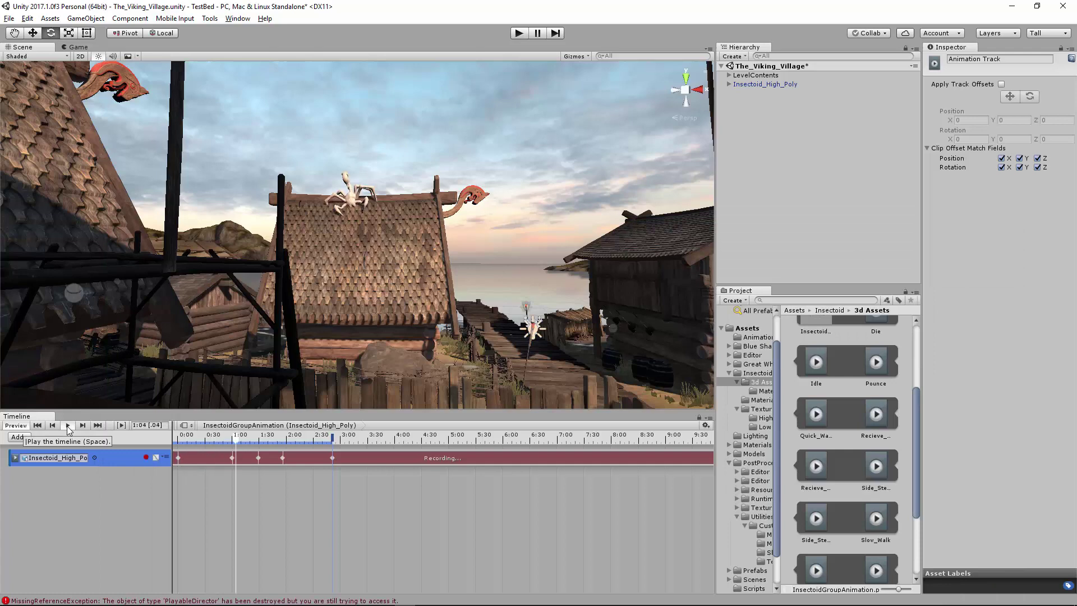
# Retime the recorded clip by moving the 1:56 rotation key to about 2:20 and the last position and rotation keys to about 3:40
pyautogui.doubleClick(281, 459)
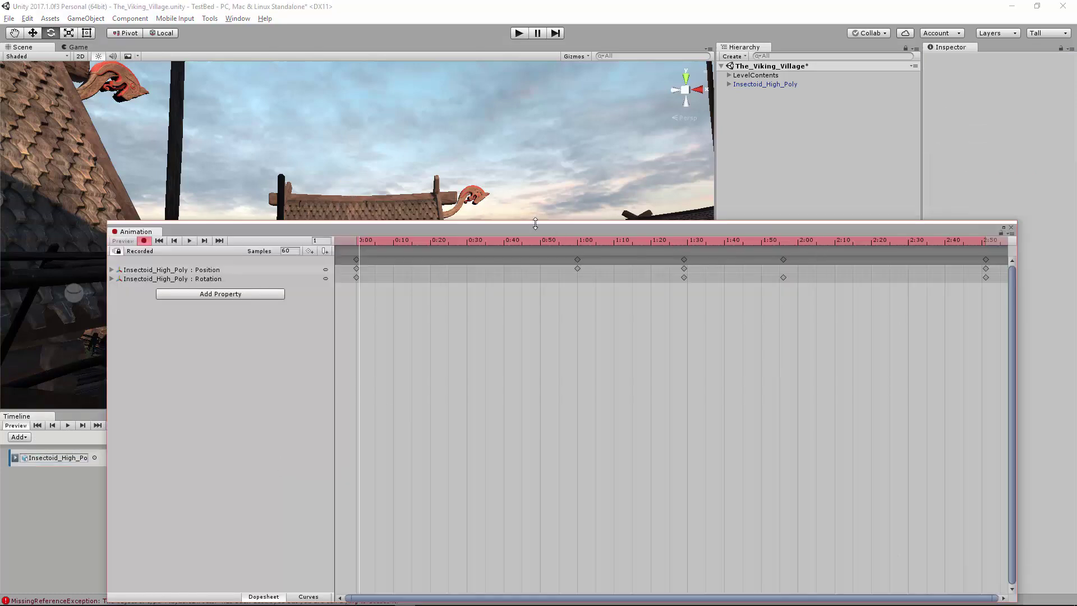
pyautogui.moveTo(535, 224); pyautogui.dragTo(483, 355)
pyautogui.moveTo(745, 372); pyautogui.dragTo(830, 389)
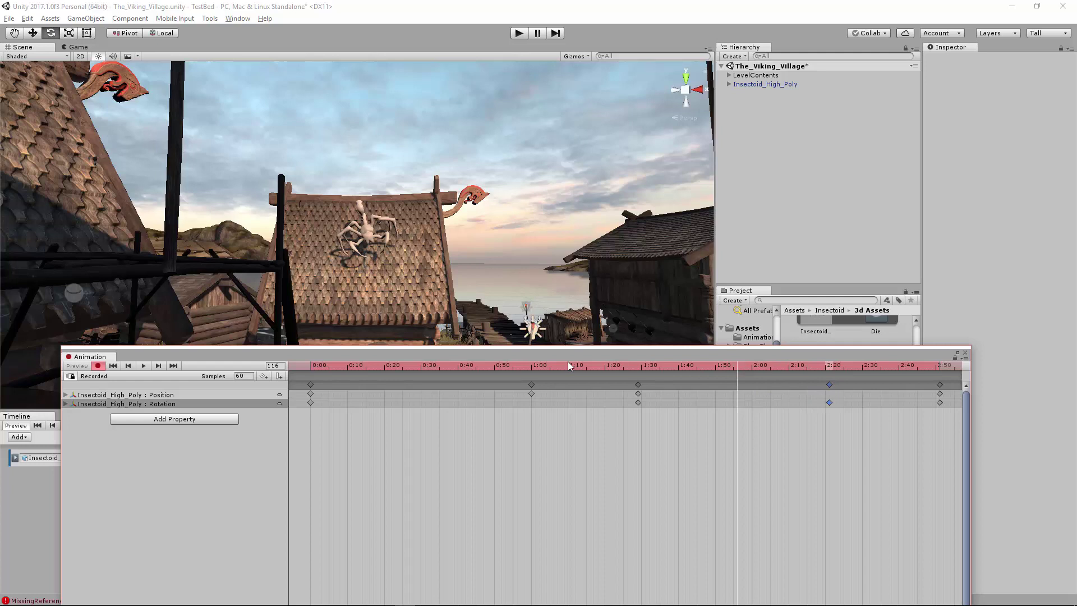
pyautogui.hscroll(5, 569, 370)
pyautogui.moveTo(608, 385); pyautogui.dragTo(796, 395)
# Play the retimed clip in the Animation window and close that window
pyautogui.click(292, 368)
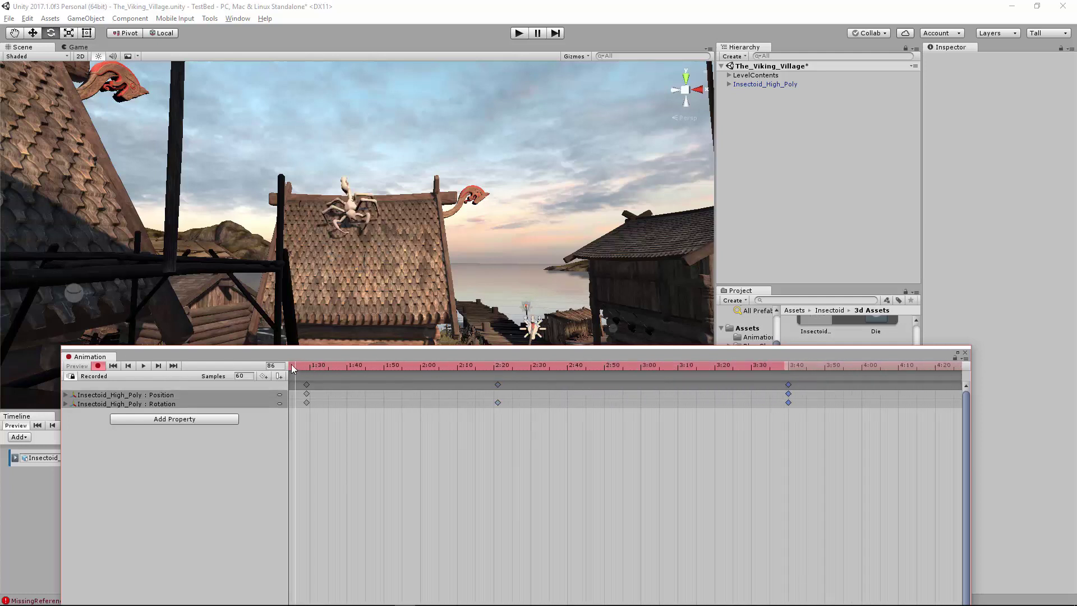
pyautogui.click(143, 365)
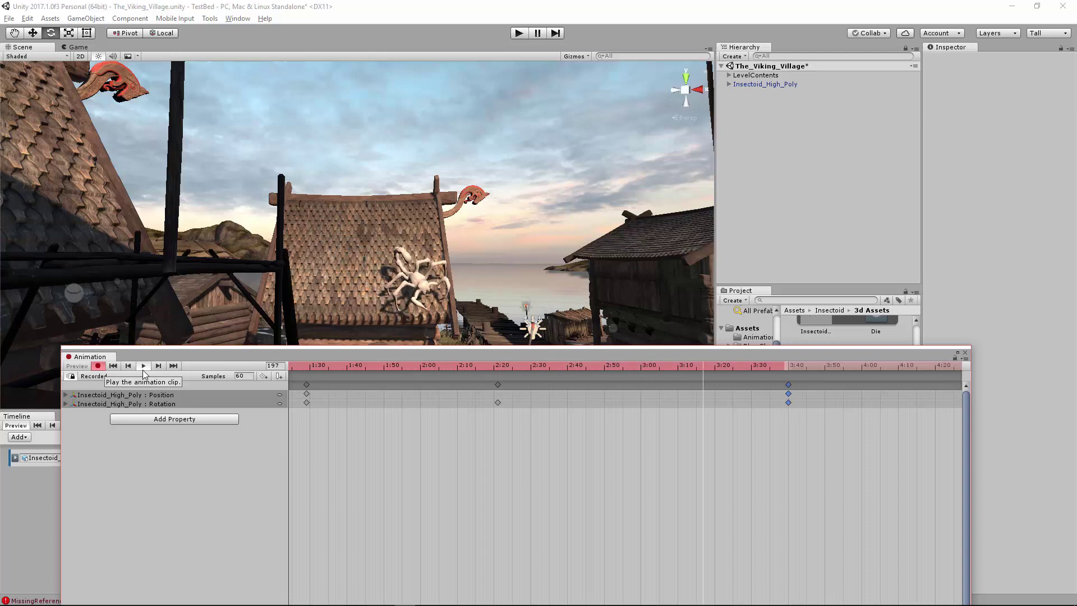
pyautogui.scroll(-3, 424, 467)
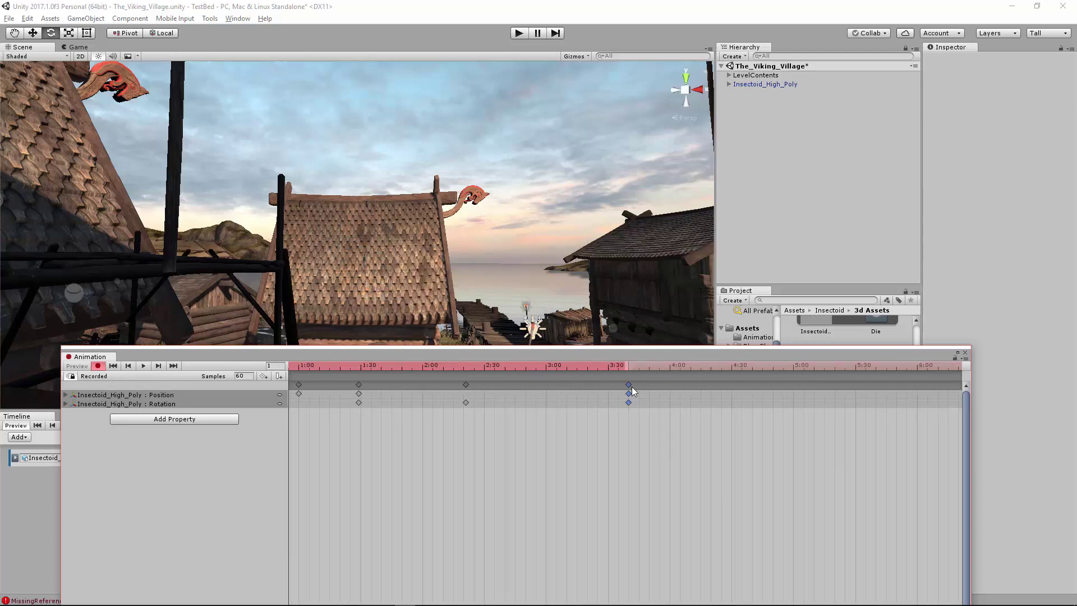
pyautogui.click(964, 354)
# At 1:00, key the insectoid's rotation on the roof ridge to about -32.62, 189.91, -32.91
pyautogui.moveTo(247, 443)
pyautogui.mouseDown()
pyautogui.moveTo(174, 446)
pyautogui.moveTo(233, 447)
pyautogui.mouseUp()
pyautogui.keyDown('alt'); pyautogui.moveTo(364, 338); pyautogui.dragTo(370, 328); pyautogui.keyUp('alt')
pyautogui.moveTo(232, 443)
pyautogui.mouseDown()
pyautogui.moveTo(193, 445)
pyautogui.moveTo(234, 448)
pyautogui.mouseUp()
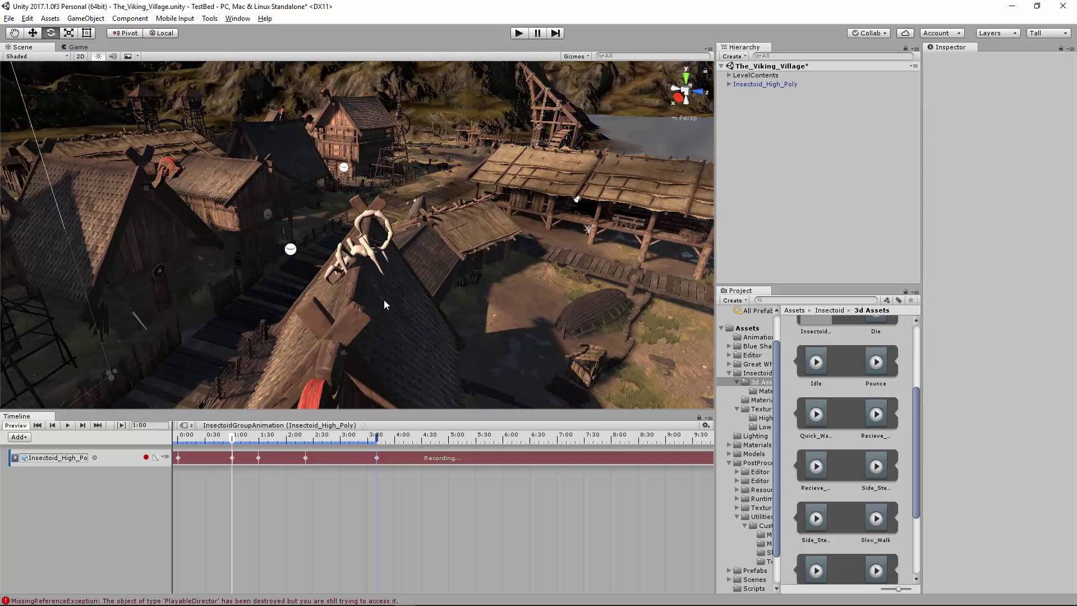
pyautogui.click(373, 262)
pyautogui.moveTo(409, 249); pyautogui.dragTo(577, 282)
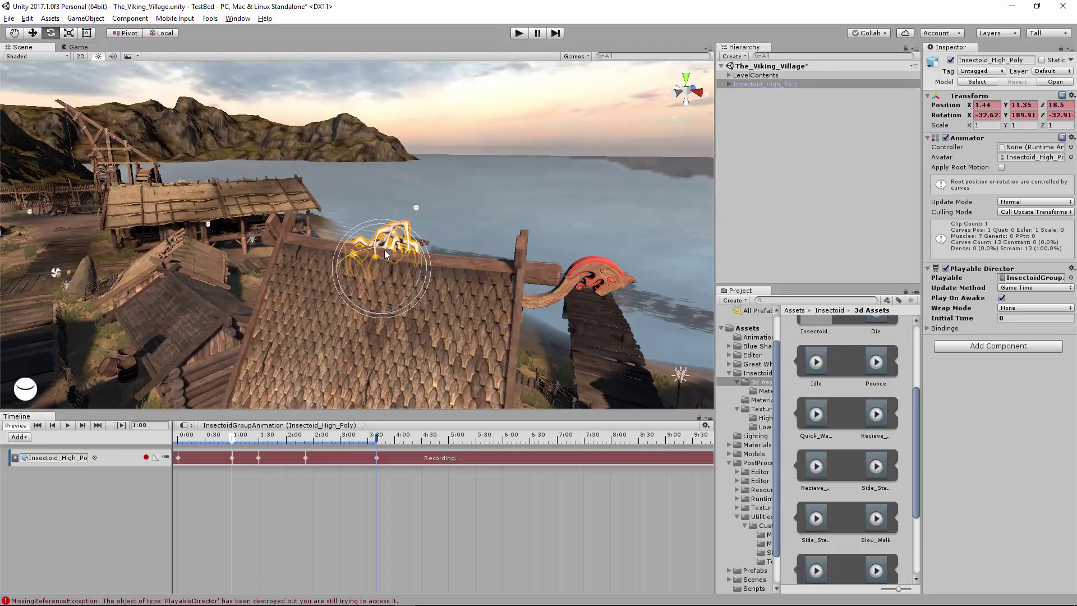
# In the recorded clip, delete the position key at 1:29 and the rotation key at about 2:20
pyautogui.moveTo(233, 447); pyautogui.dragTo(258, 452)
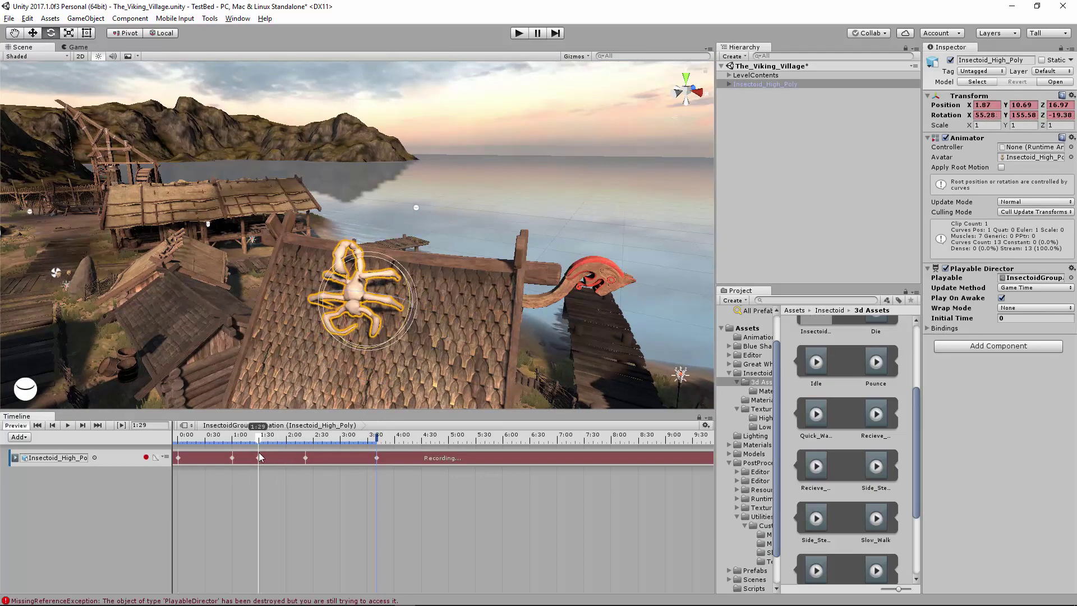
pyautogui.doubleClick(305, 458)
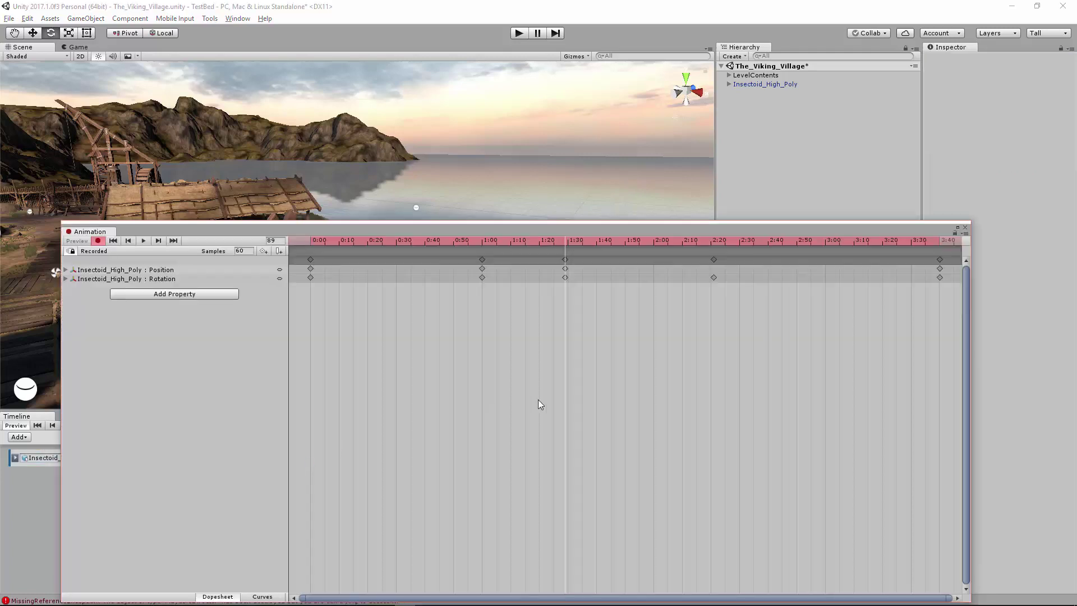
pyautogui.click(566, 268)
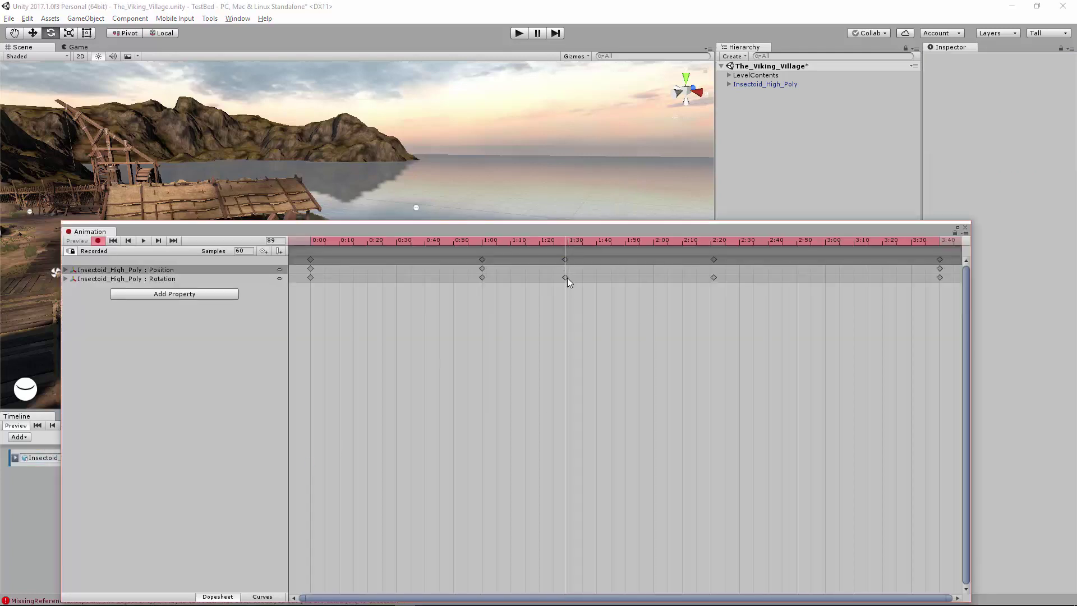
pyautogui.click(567, 277)
pyautogui.moveTo(709, 227); pyautogui.dragTo(725, 399)
pyautogui.click(603, 415)
pyautogui.moveTo(604, 414); pyautogui.dragTo(580, 439)
pyautogui.click(729, 433)
pyautogui.press('Delete')
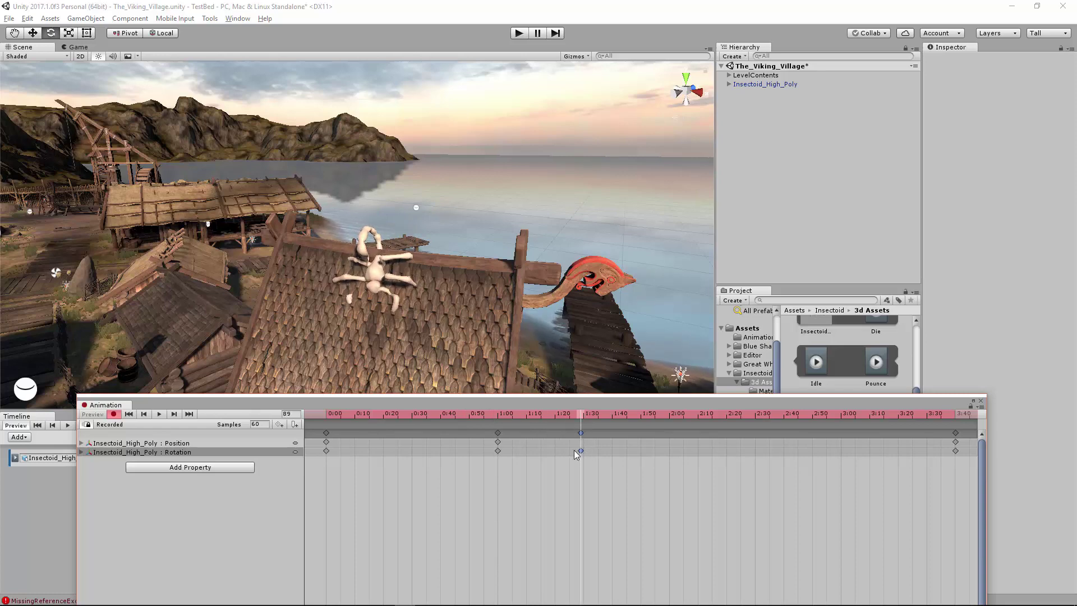
# At 1:29, key the insectoid just past the ridge, about X 1.84, Y 11.33, Z 17.61, with rotation about 36.62, 117.01, -47.97
pyautogui.click(371, 276)
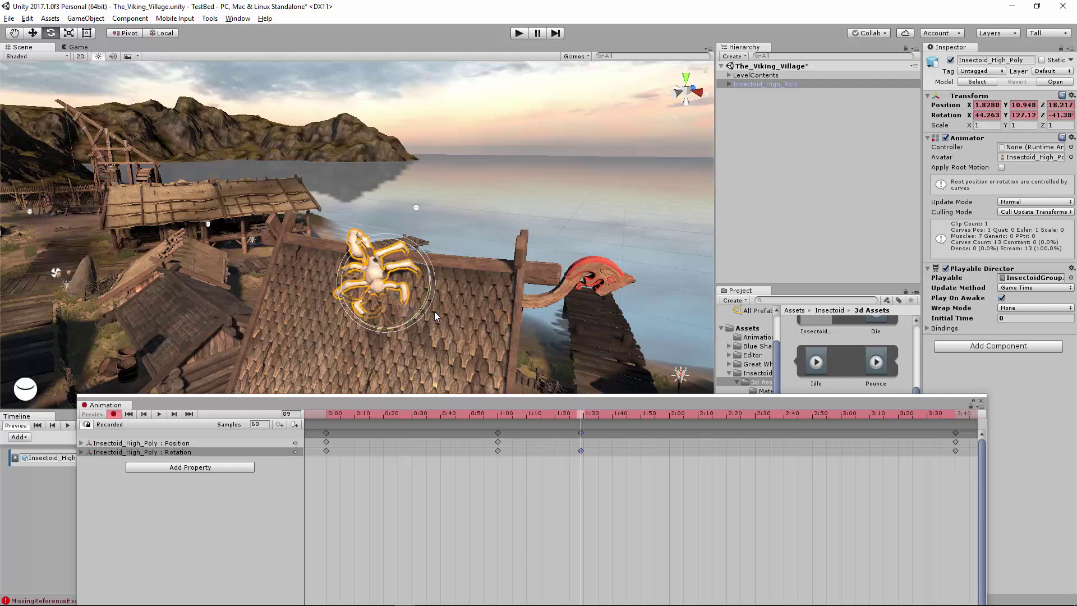
pyautogui.moveTo(434, 311); pyautogui.dragTo(449, 305)
pyautogui.press('w')
pyautogui.moveTo(369, 273); pyautogui.dragTo(357, 267)
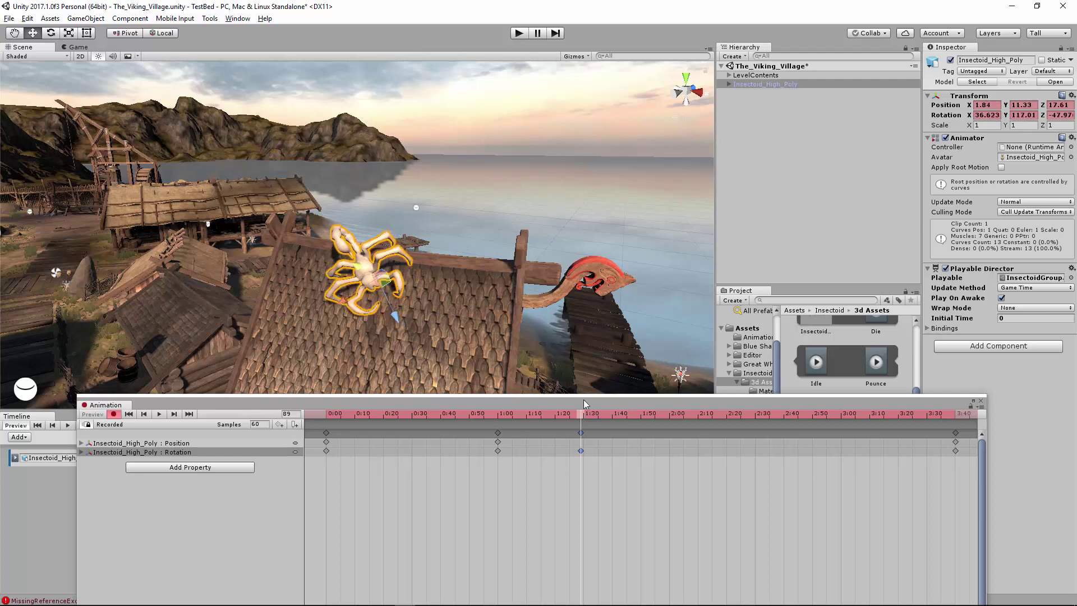
# Return to 0:00, close the Animation window and play the timeline in the Game view
pyautogui.moveTo(583, 413); pyautogui.dragTo(303, 425)
pyautogui.click(980, 400)
pyautogui.scroll(-2, 350, 444)
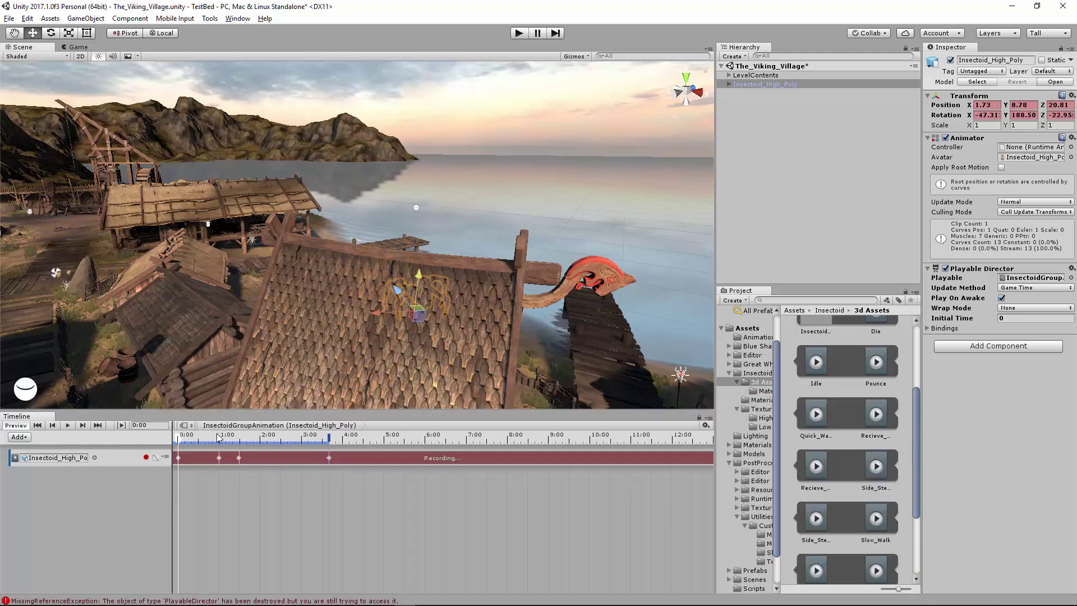
pyautogui.click(75, 47)
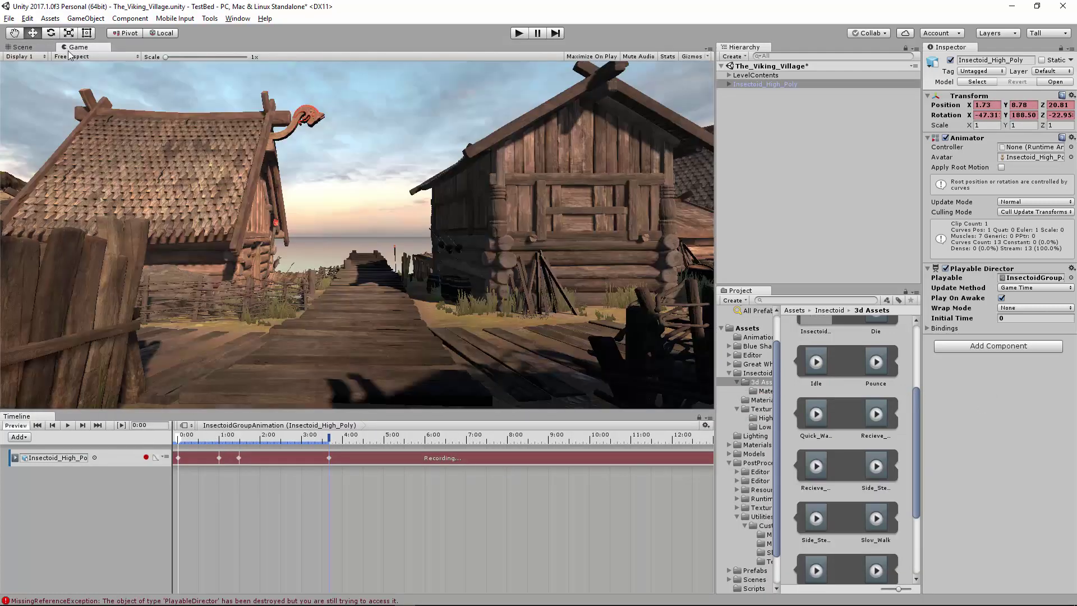
pyautogui.click(67, 425)
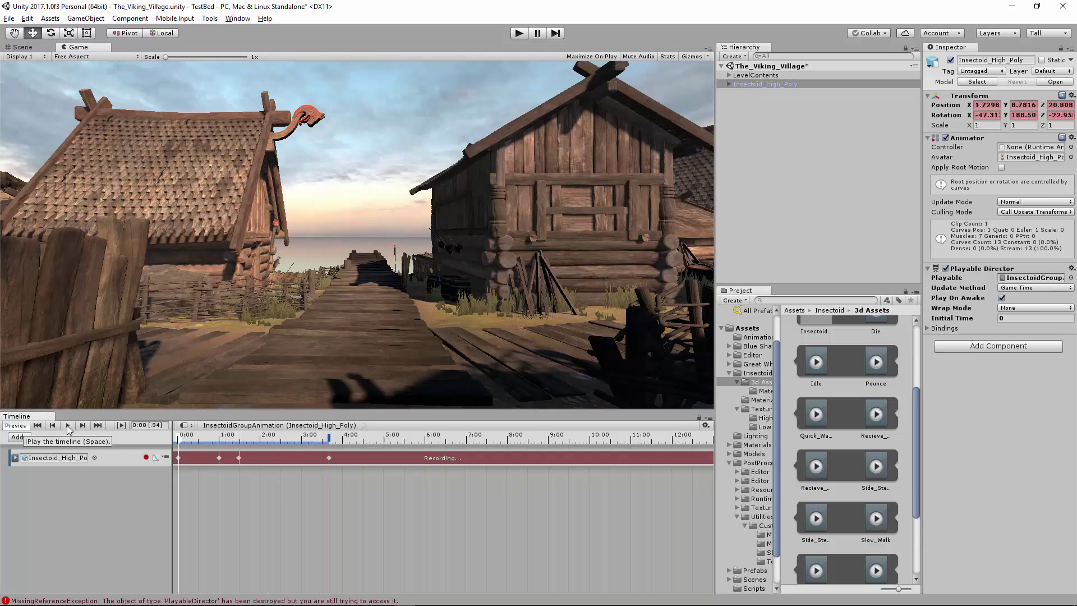
# In the recorded clip, move the insectoid's position and rotation keys from 1:29 to 2:15
pyautogui.moveTo(213, 435); pyautogui.dragTo(239, 435)
pyautogui.click(238, 456)
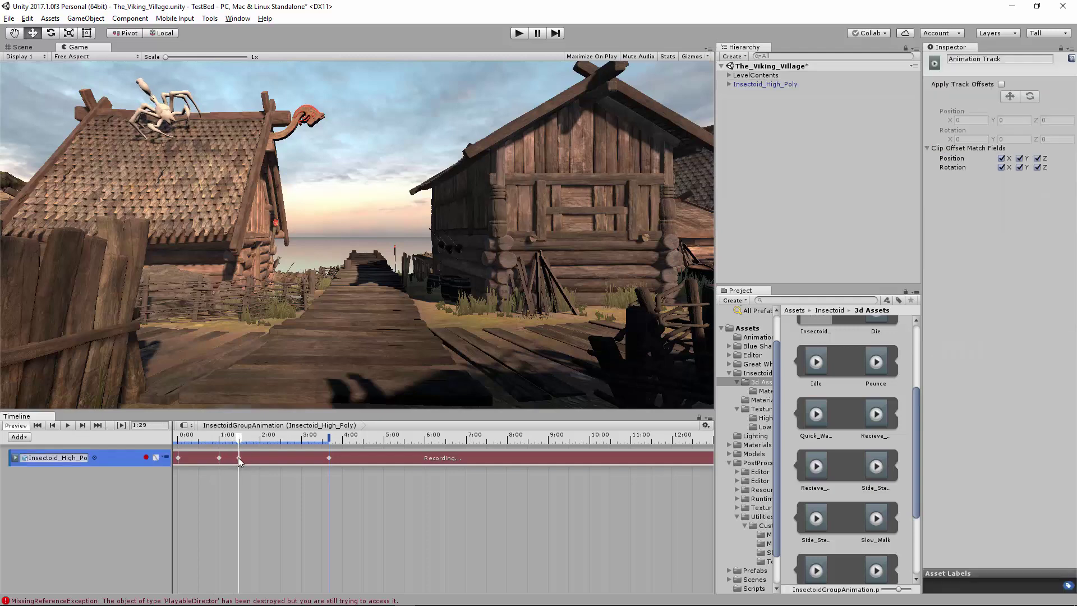
pyautogui.doubleClick(238, 457)
pyautogui.moveTo(581, 260); pyautogui.dragTo(712, 260)
pyautogui.moveTo(550, 231); pyautogui.dragTo(742, 240)
pyautogui.moveTo(298, 241); pyautogui.dragTo(120, 477)
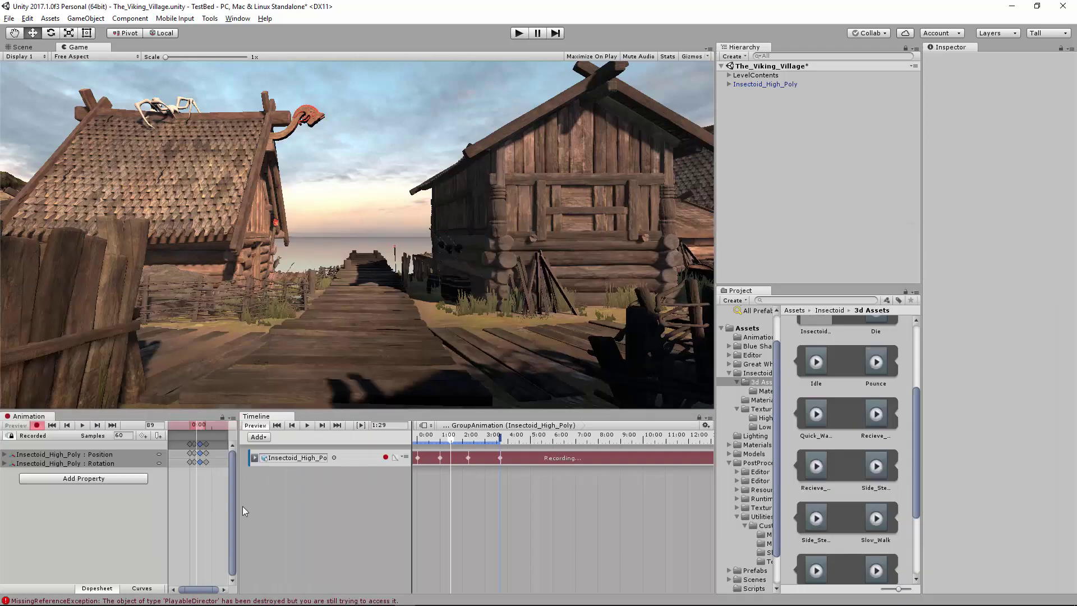
# Dock the Animation window beneath the Timeline and enlarge the area the two windows share
pyautogui.moveTo(243, 506); pyautogui.dragTo(324, 496)
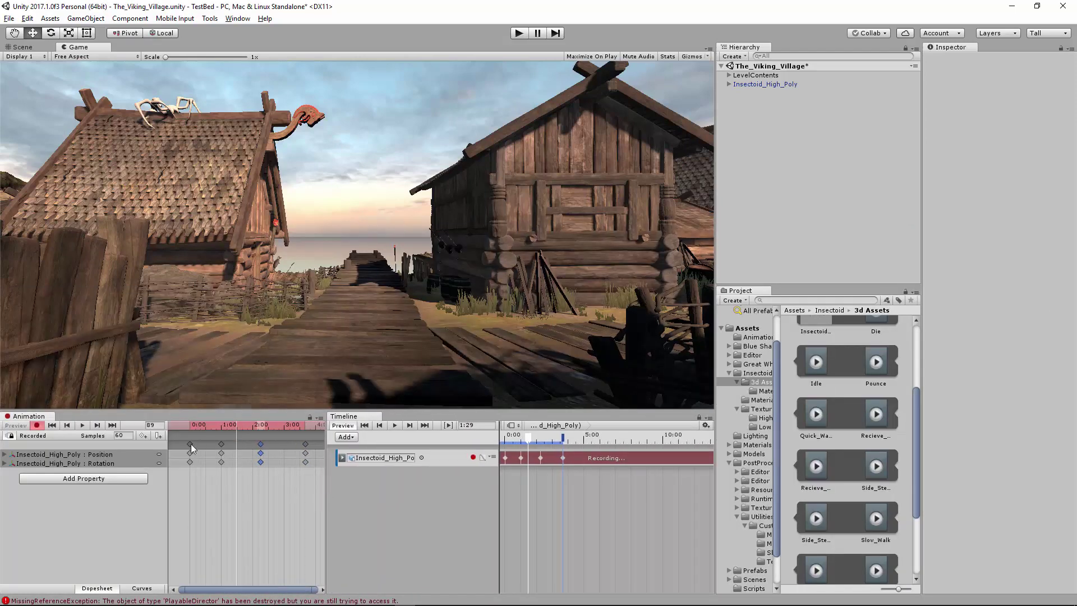
pyautogui.moveTo(15, 420); pyautogui.dragTo(392, 575)
pyautogui.moveTo(260, 526); pyautogui.dragTo(260, 486)
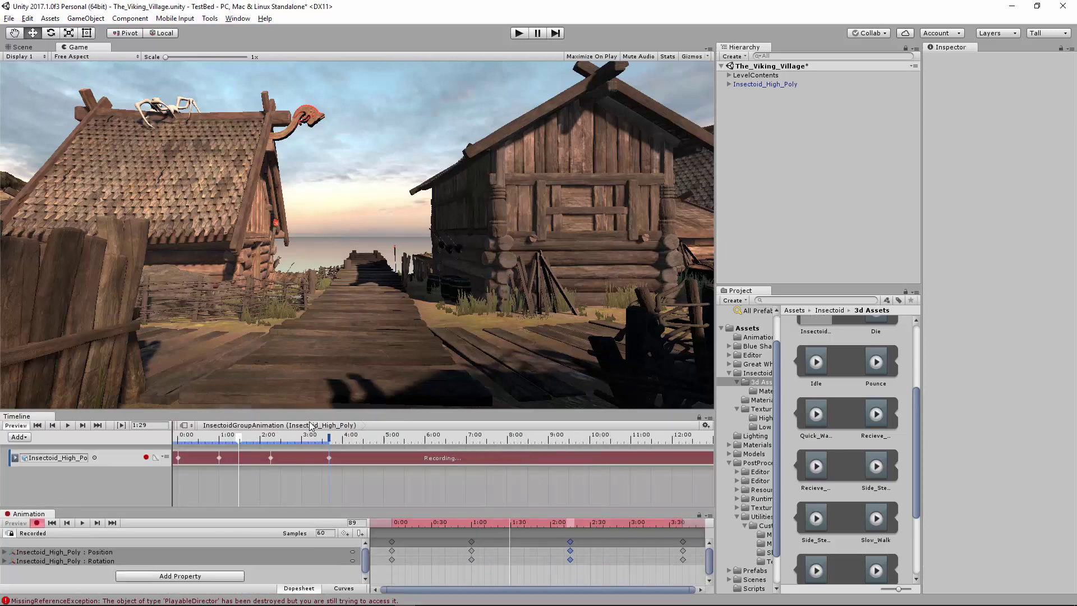
pyautogui.moveTo(312, 413); pyautogui.dragTo(297, 365)
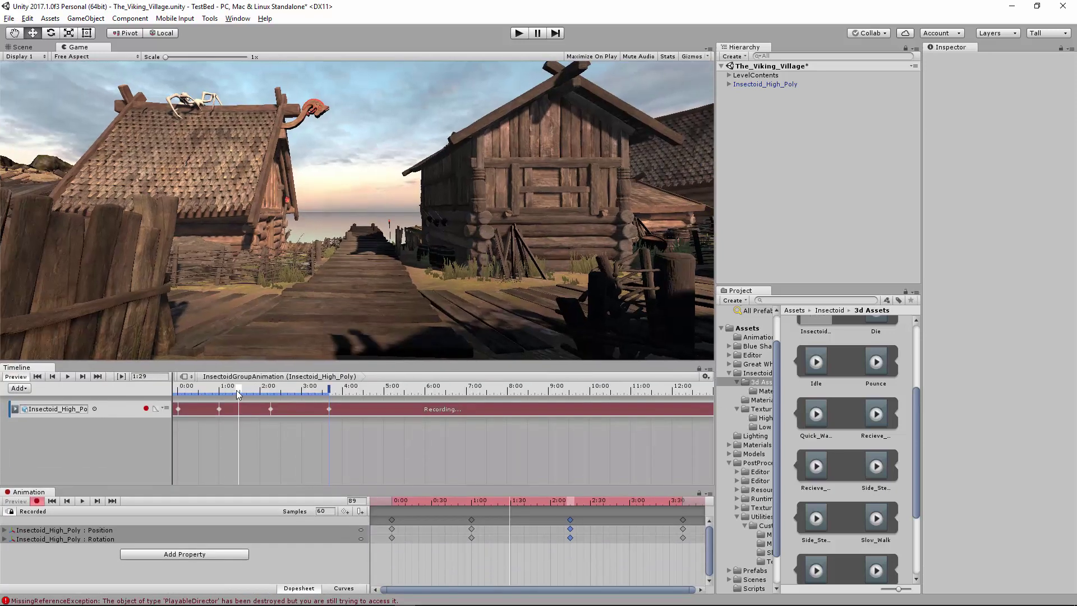
# Play the timeline from 0:00 and inspect the final position and rotation keys in the dopesheet
pyautogui.moveTo(239, 394); pyautogui.dragTo(179, 392)
pyautogui.click(66, 377)
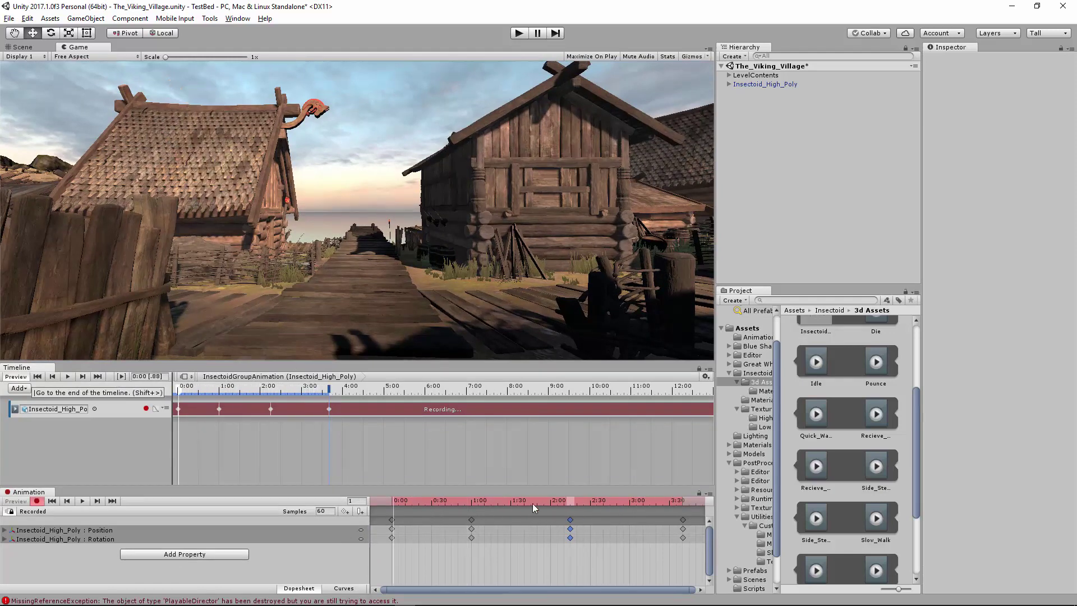
pyautogui.moveTo(570, 531); pyautogui.dragTo(446, 533, button='middle')
pyautogui.scroll(-5, 559, 520)
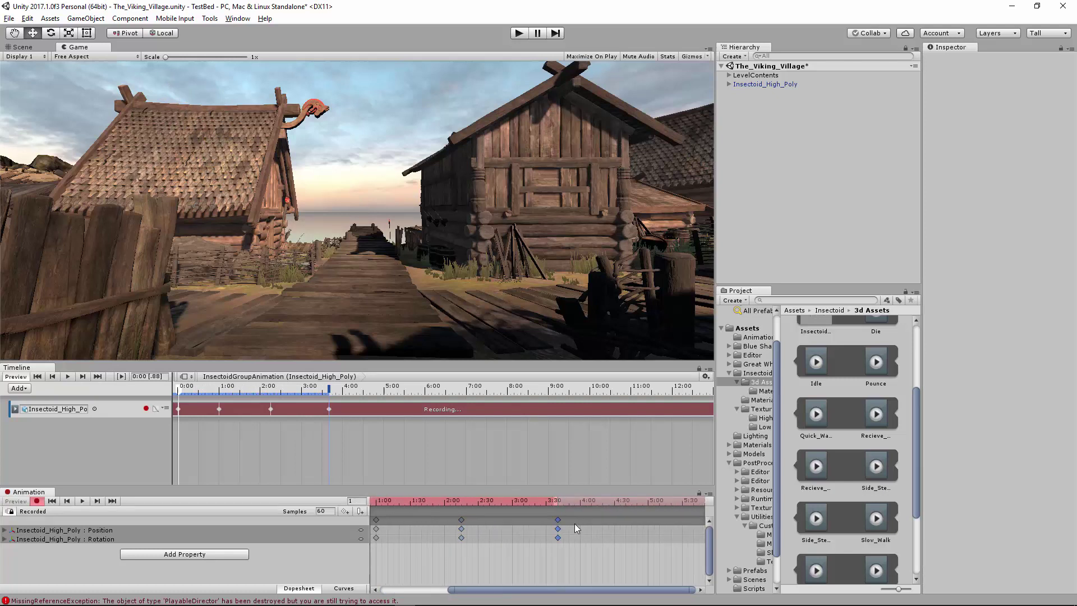
pyautogui.moveTo(575, 527); pyautogui.dragTo(468, 526, button='middle')
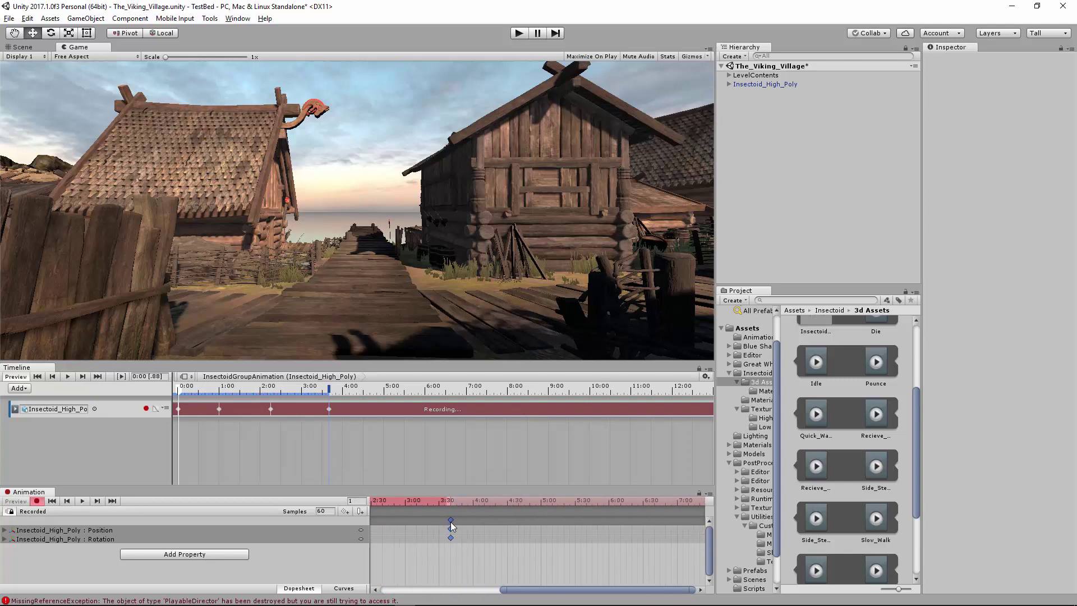
pyautogui.moveTo(530, 592); pyautogui.dragTo(378, 575)
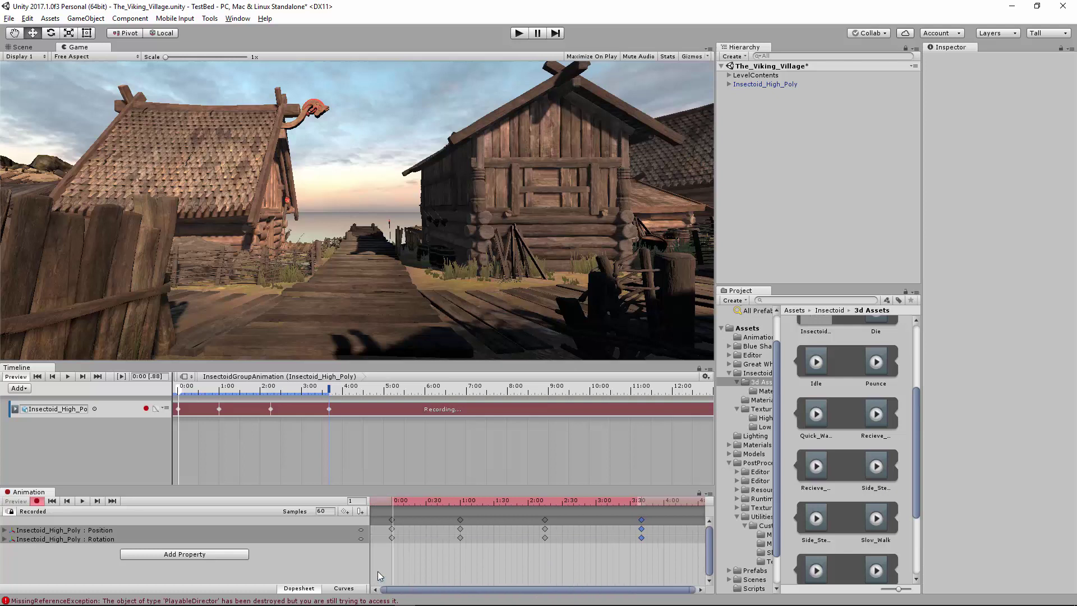
# Stop recording and add a second animation track bound to Insectoid_High_Poly
pyautogui.click(146, 408)
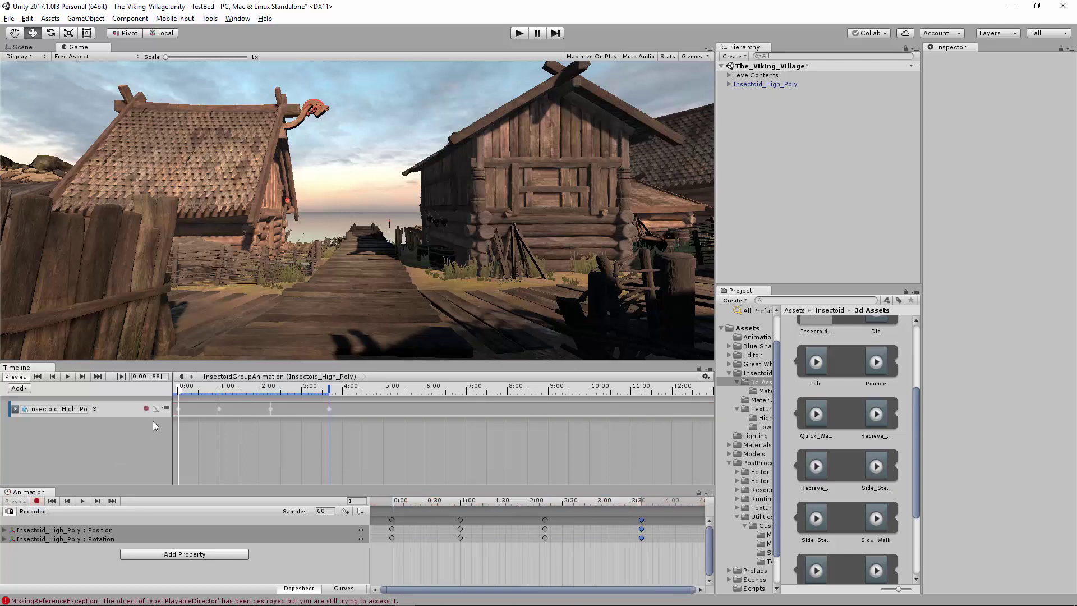
pyautogui.rightClick(142, 429)
pyautogui.click(179, 466)
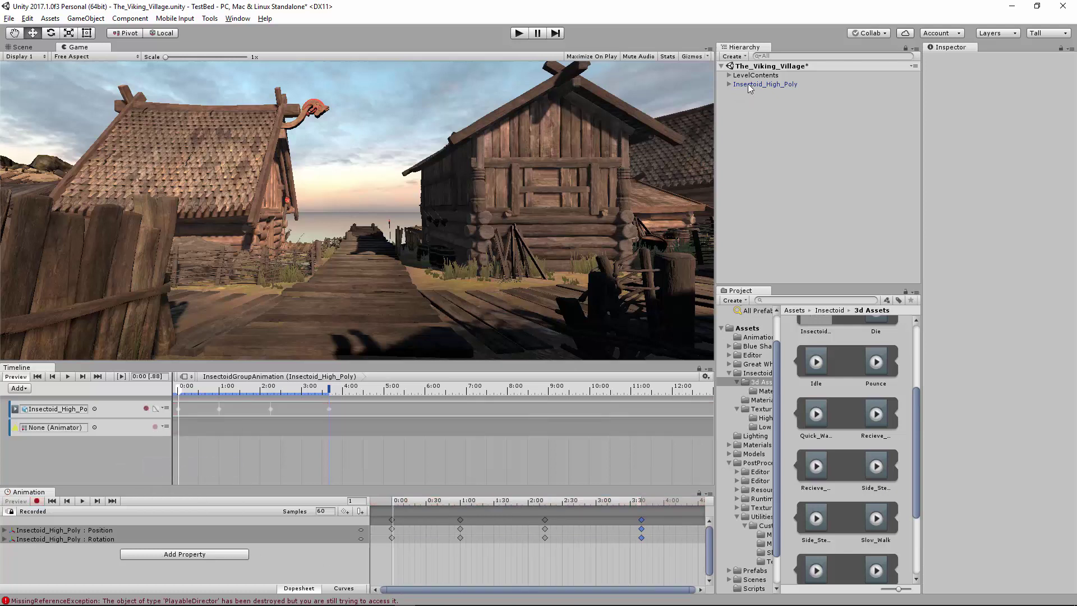
pyautogui.moveTo(64, 416); pyautogui.dragTo(60, 430)
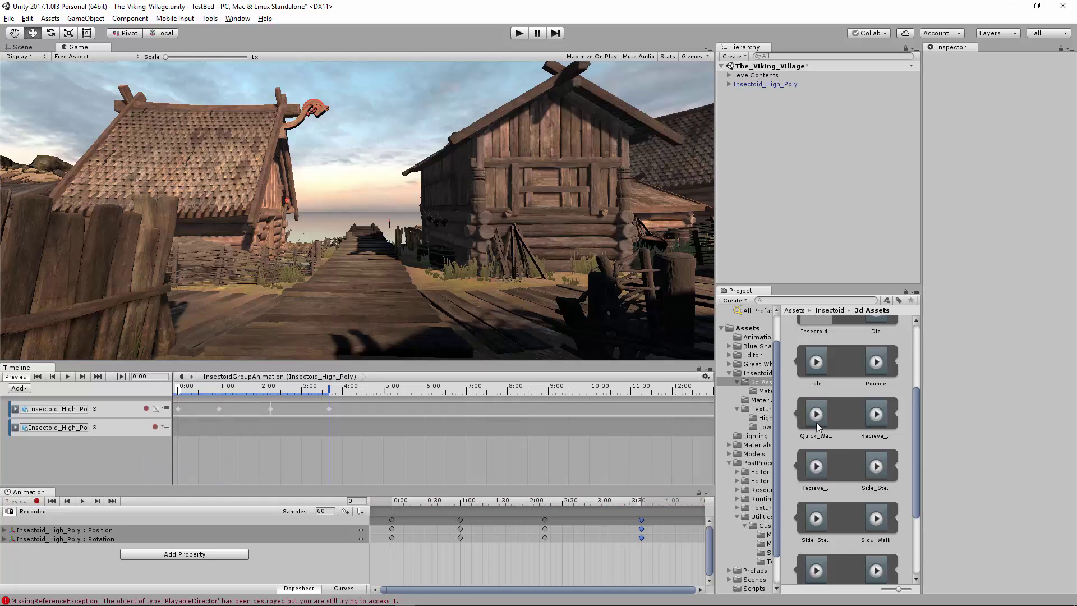
# Place the Quick_Walk clip at 0:00 on the second track and extend it to frame 220
pyautogui.moveTo(173, 420); pyautogui.dragTo(194, 428)
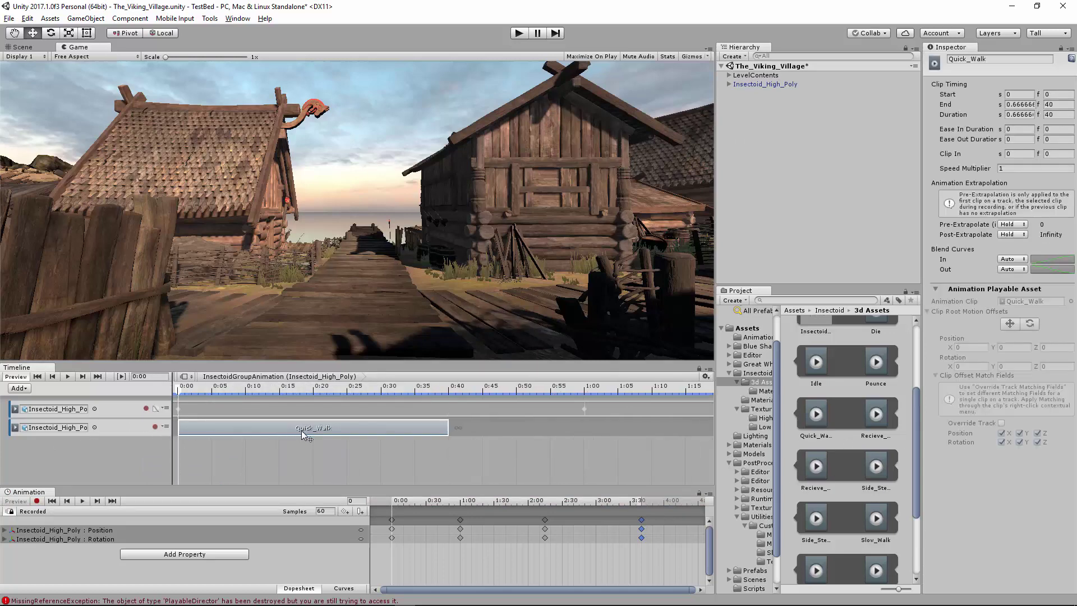
pyautogui.scroll(-5, 305, 439)
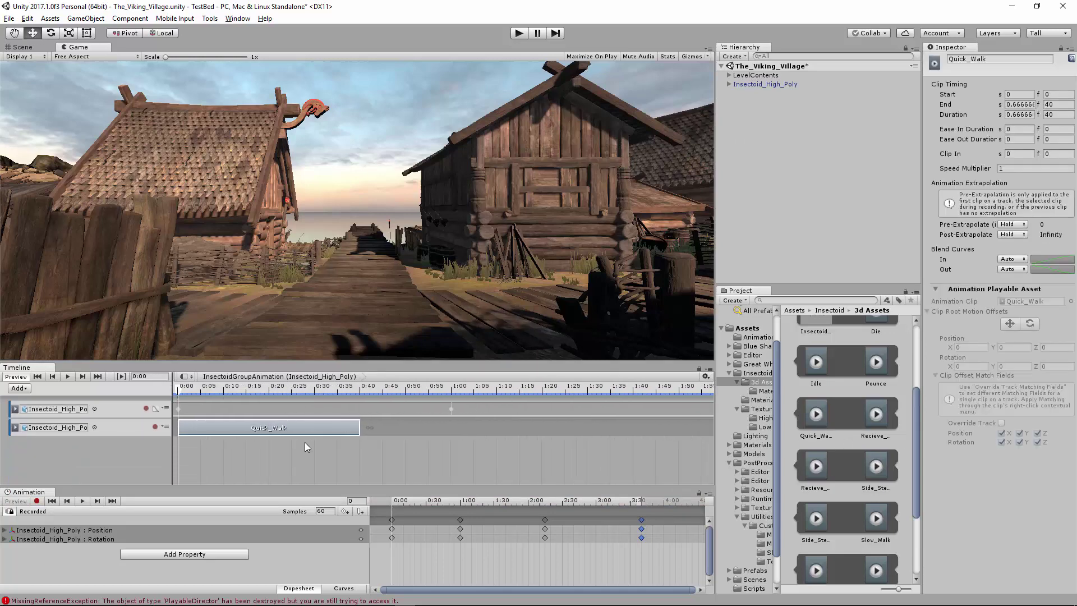
pyautogui.keyDown('alt'); pyautogui.scroll(-8, 305, 443); pyautogui.keyUp('alt')
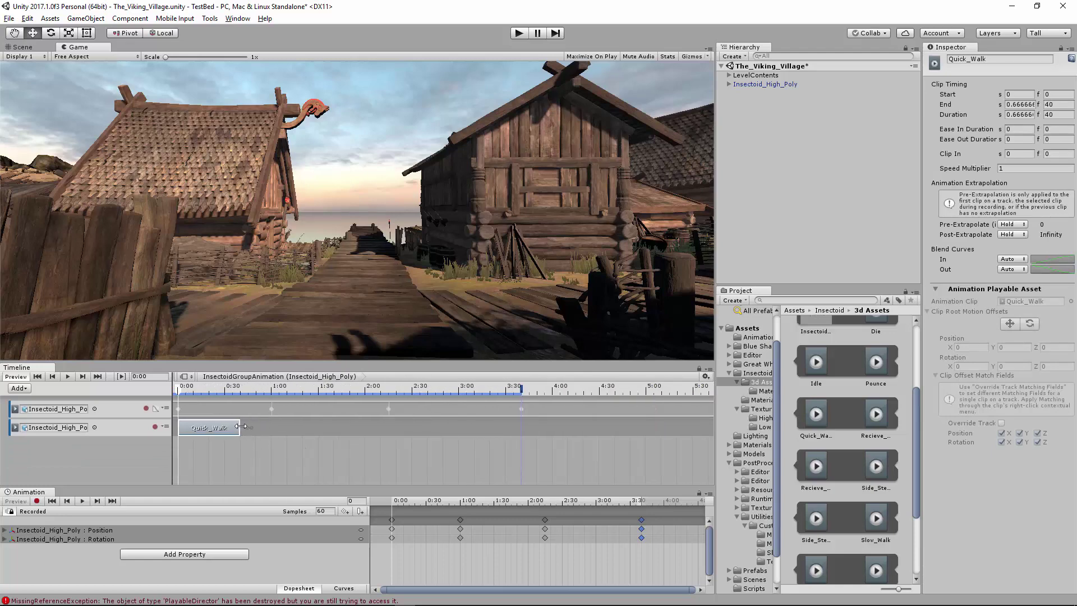
pyautogui.moveTo(241, 427); pyautogui.dragTo(511, 442)
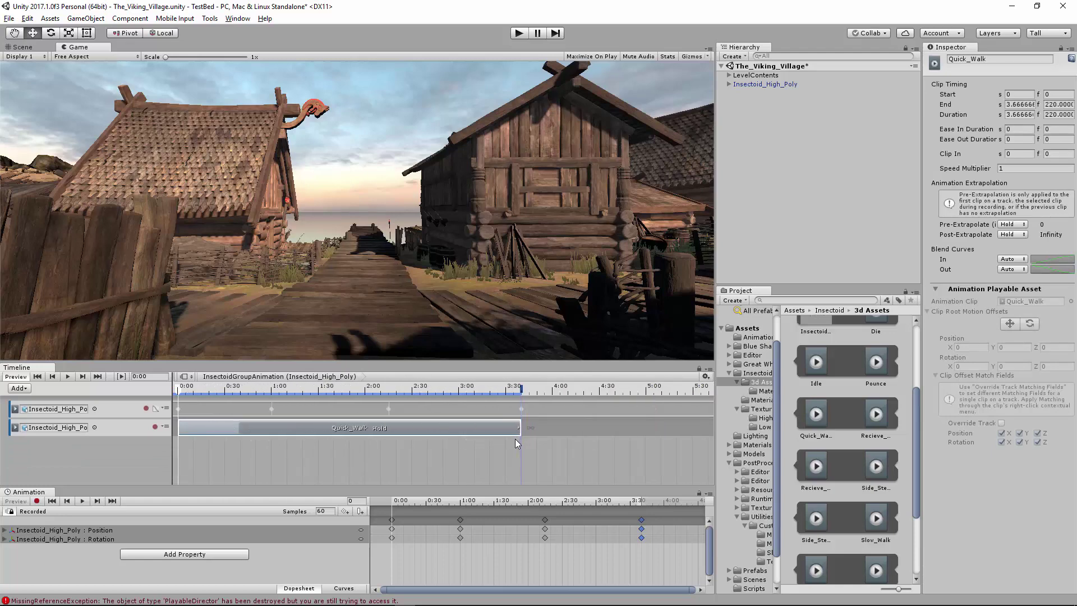
# Enable Loop Time for the Quick_Walk clip in the insectoid model's import settings and apply it
pyautogui.scroll(3, 842, 458)
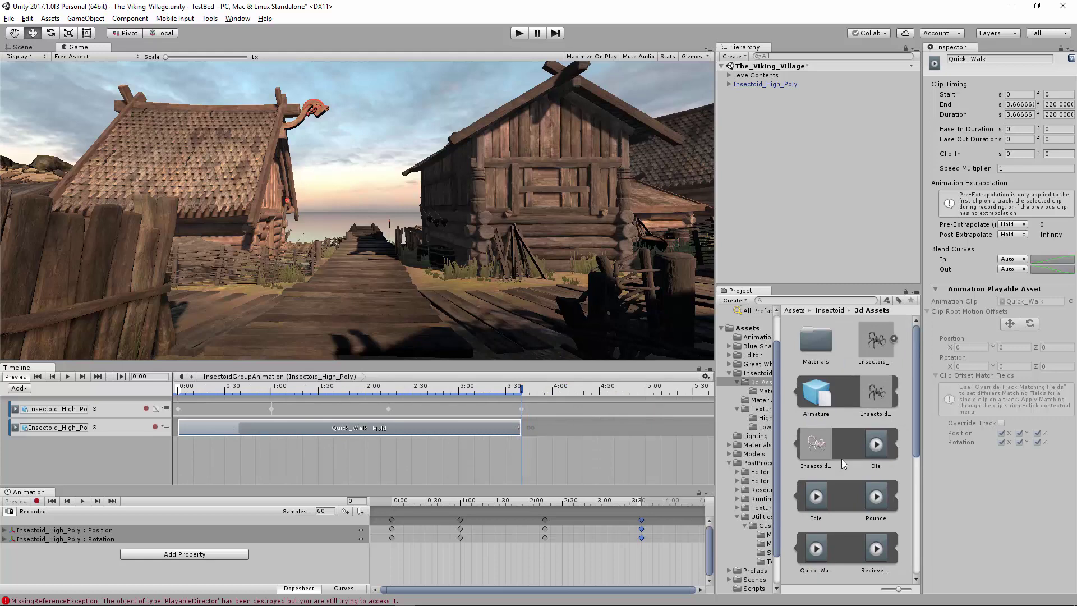
pyautogui.click(876, 338)
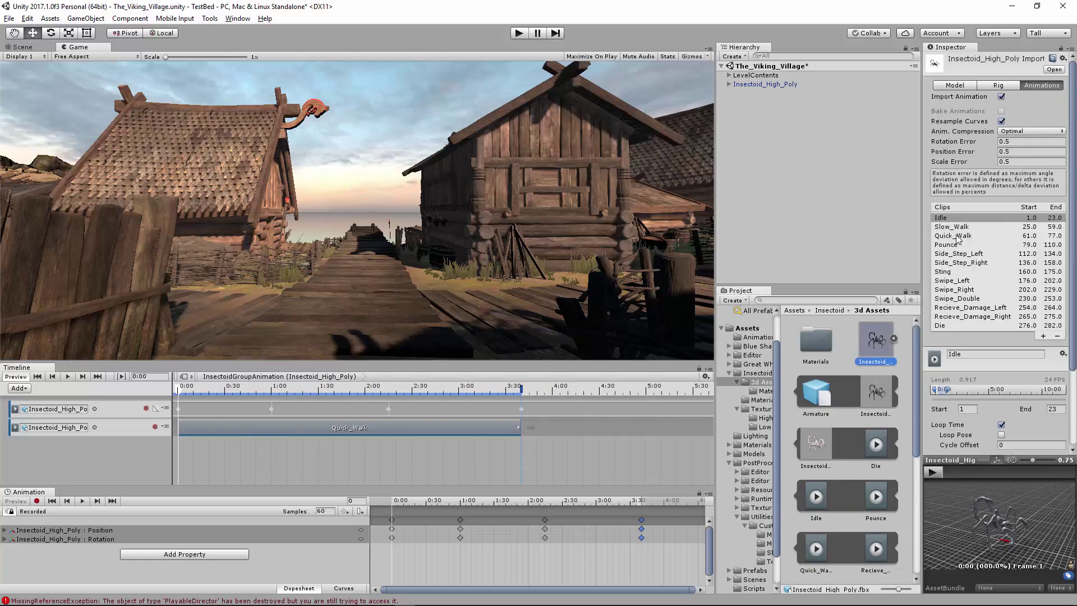
pyautogui.click(956, 237)
pyautogui.click(1001, 424)
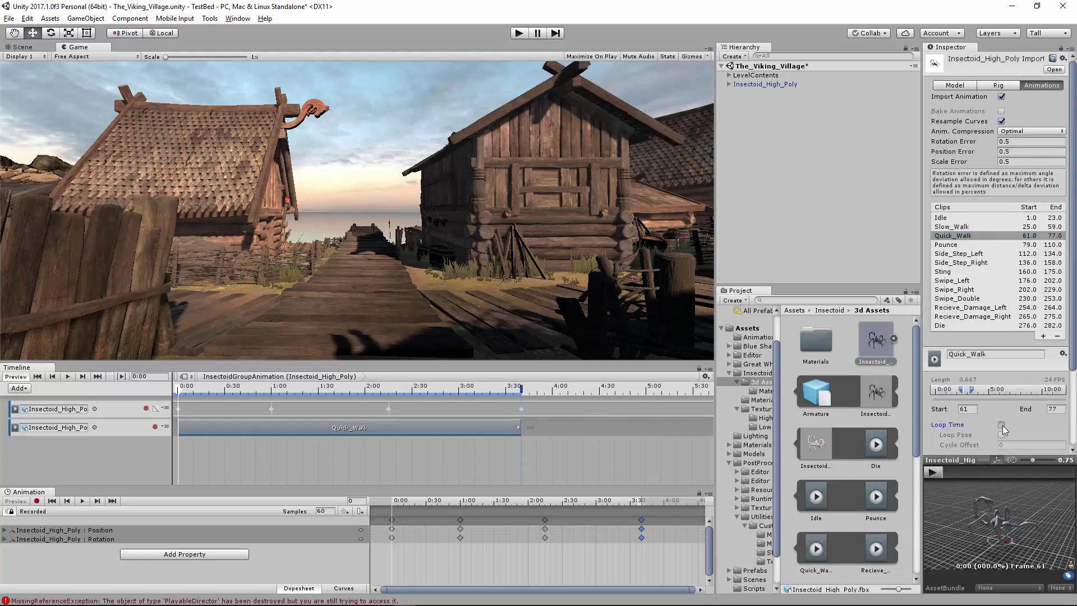
pyautogui.scroll(-3, 992, 415)
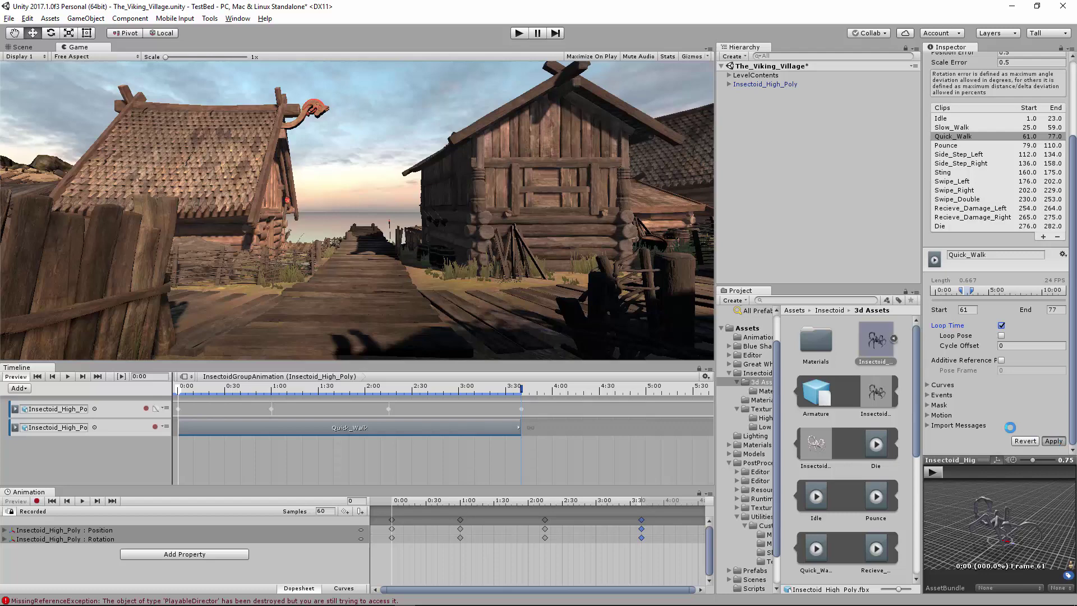
# Readjust the end of the Quick_Walk clip to frame 220 and play the timeline to check the looping walk
pyautogui.click(510, 427)
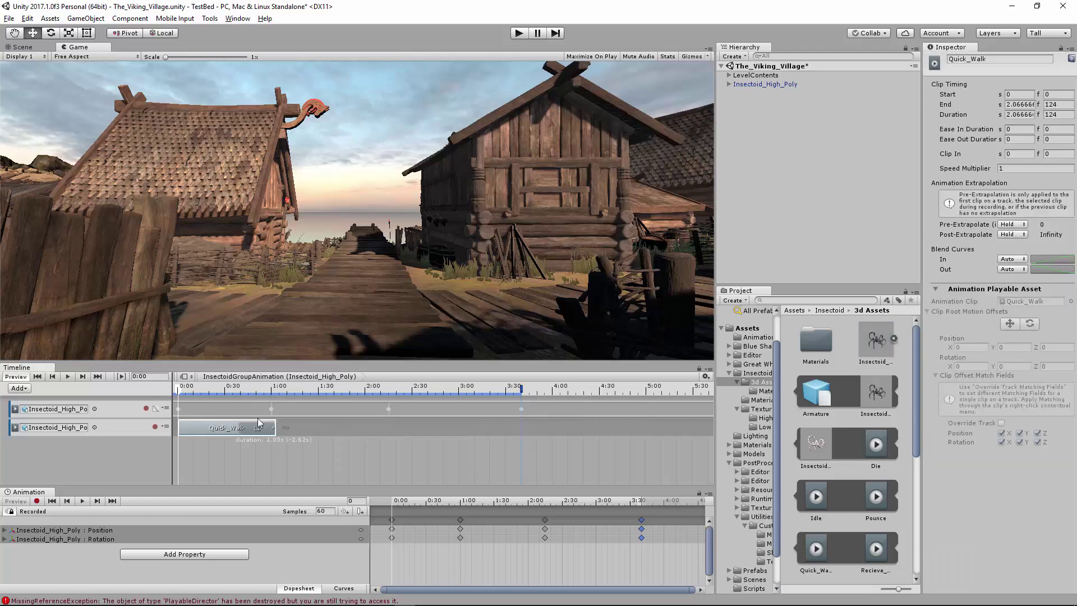
pyautogui.click(68, 377)
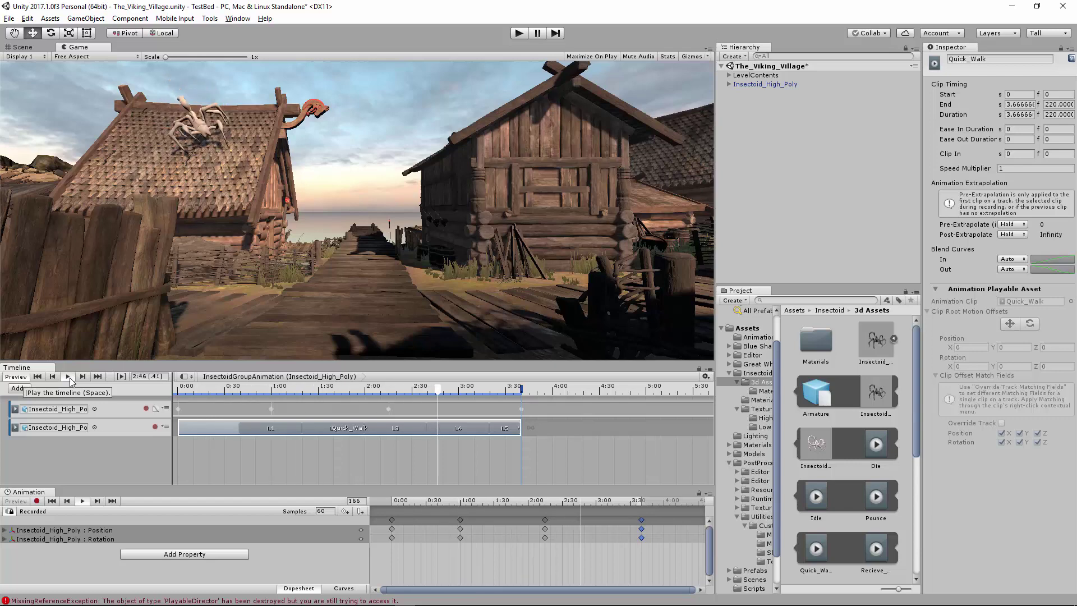
pyautogui.click(525, 392)
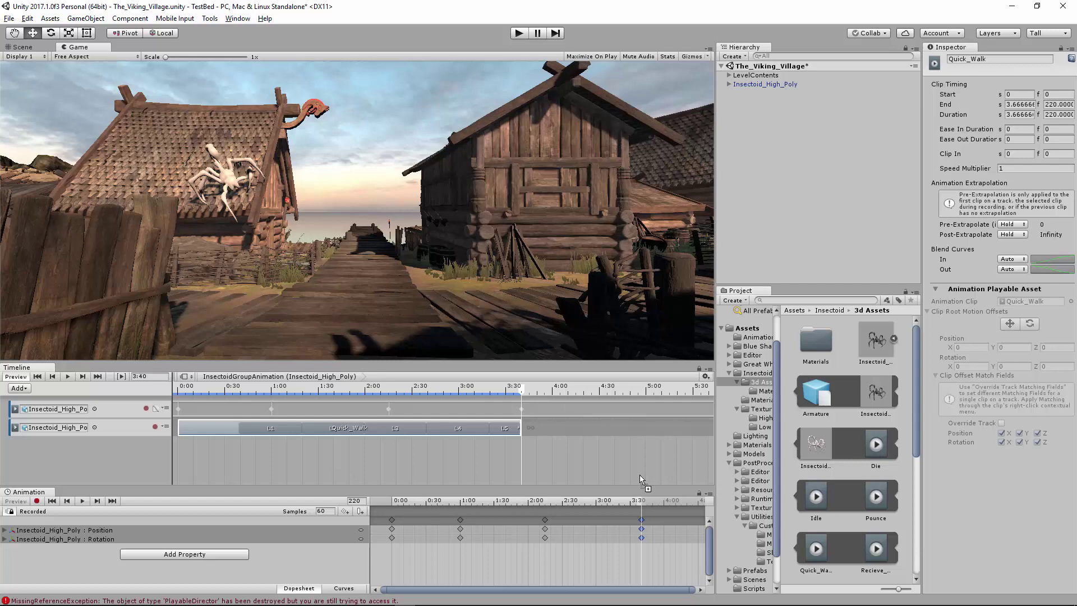
# Add the Idle clip from frame 193, overlapping the end of Quick_Walk by 27 frames, and play the blend from 2:15
pyautogui.moveTo(533, 429); pyautogui.dragTo(502, 429)
pyautogui.click(389, 397)
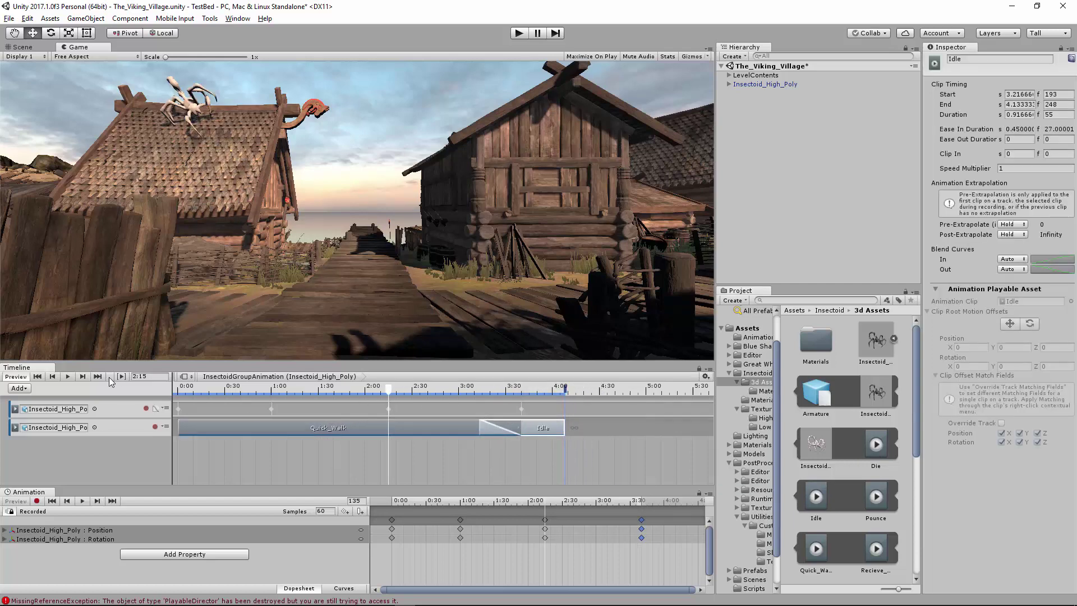
pyautogui.click(69, 376)
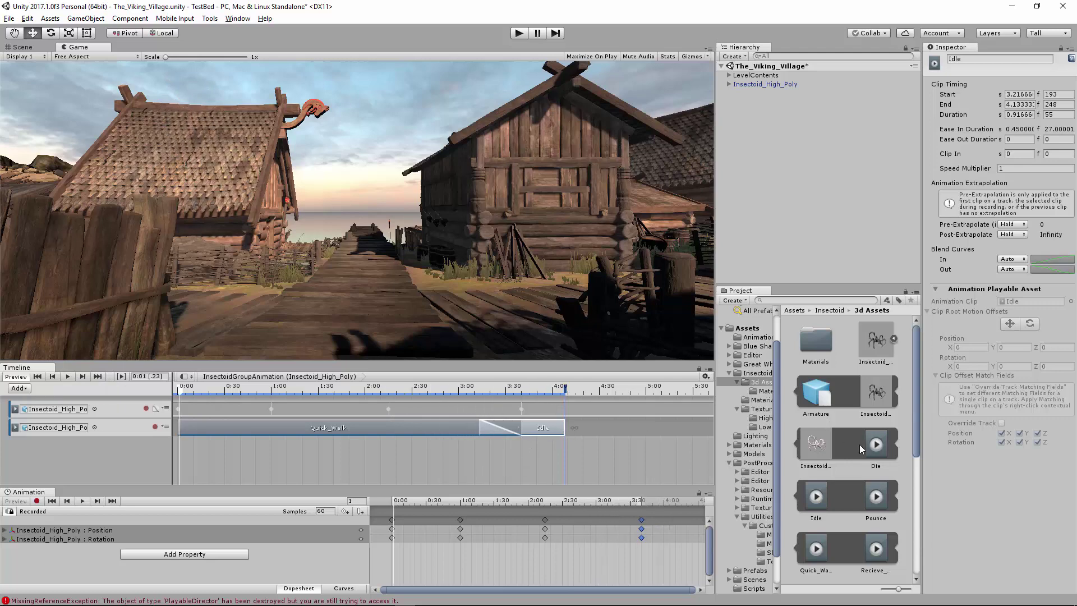
# Set the Idle clip to half speed
pyautogui.rightClick(552, 426)
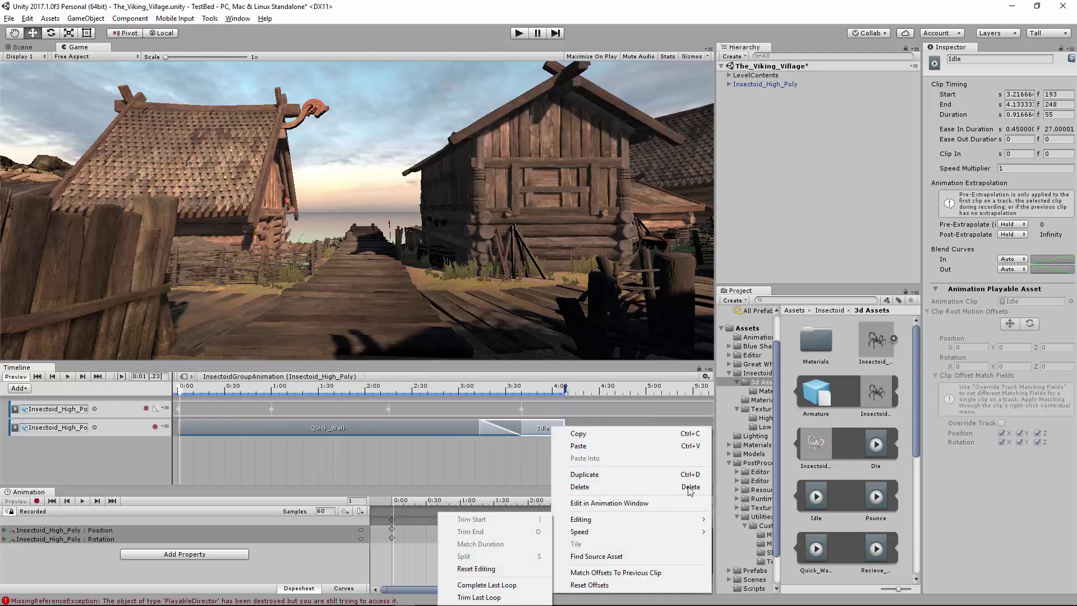
pyautogui.moveTo(583, 531)
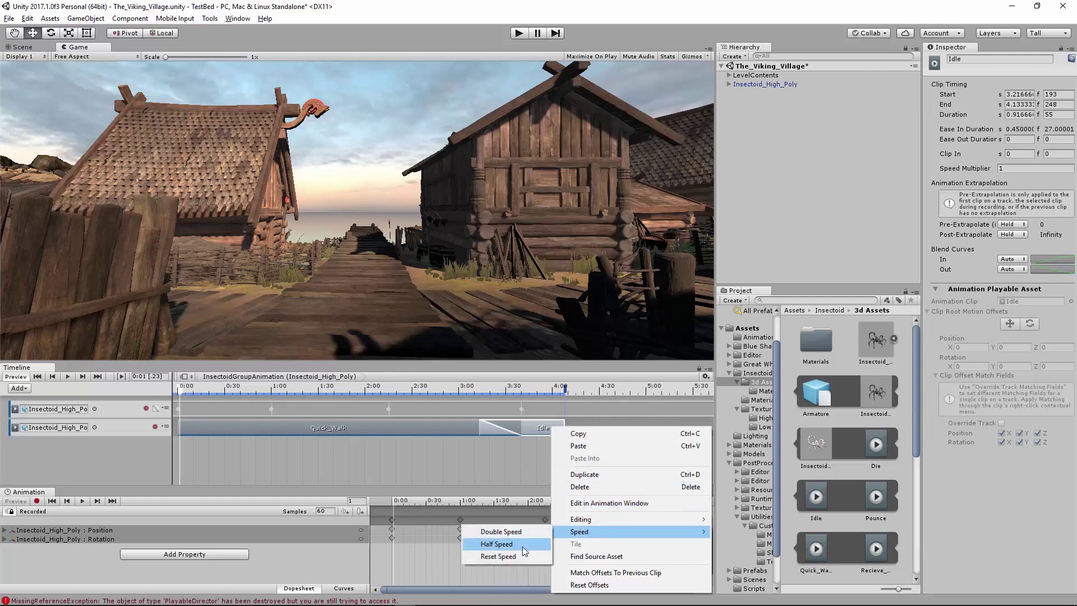
pyautogui.click(523, 546)
# Extend the Idle clip on the timeline to end at frame 496
pyautogui.scroll(-2, 503, 430)
pyautogui.click(546, 430)
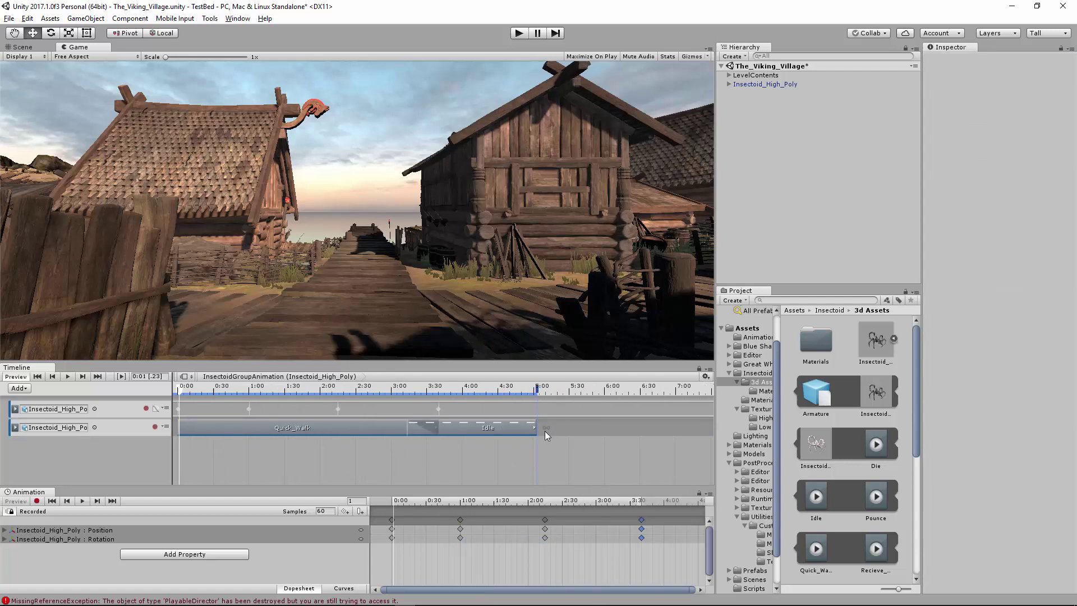
pyautogui.moveTo(535, 429); pyautogui.dragTo(673, 428)
pyautogui.scroll(-1, 541, 427)
pyautogui.moveTo(601, 429); pyautogui.dragTo(682, 425)
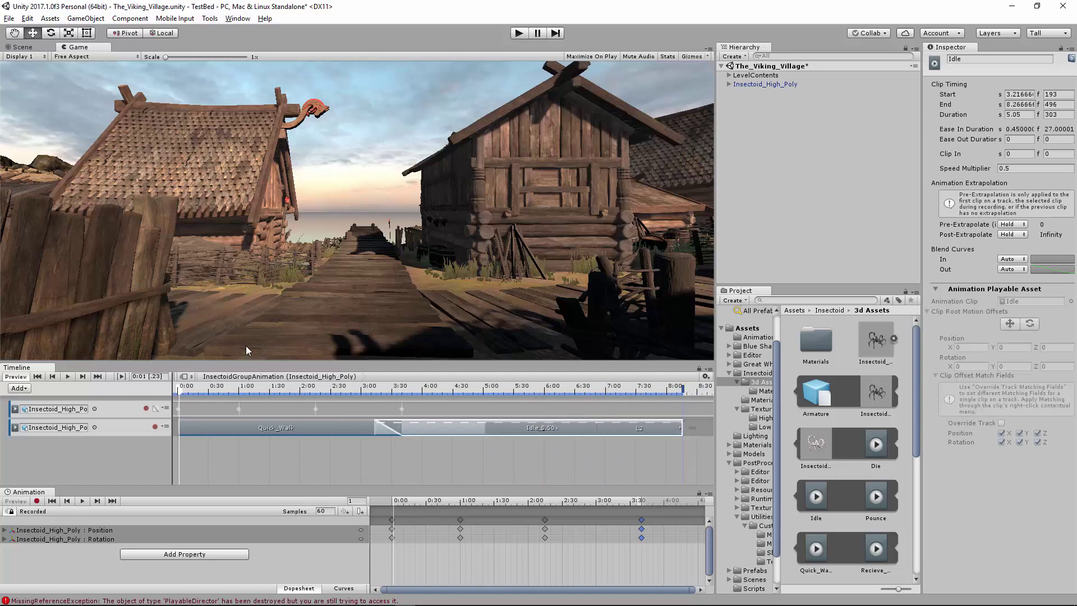
# In the Scene view, place a second insectoid on the neighbouring hut across the walkway and list it below the first in the hierarchy
pyautogui.click(23, 47)
pyautogui.scroll(-3, 347, 244)
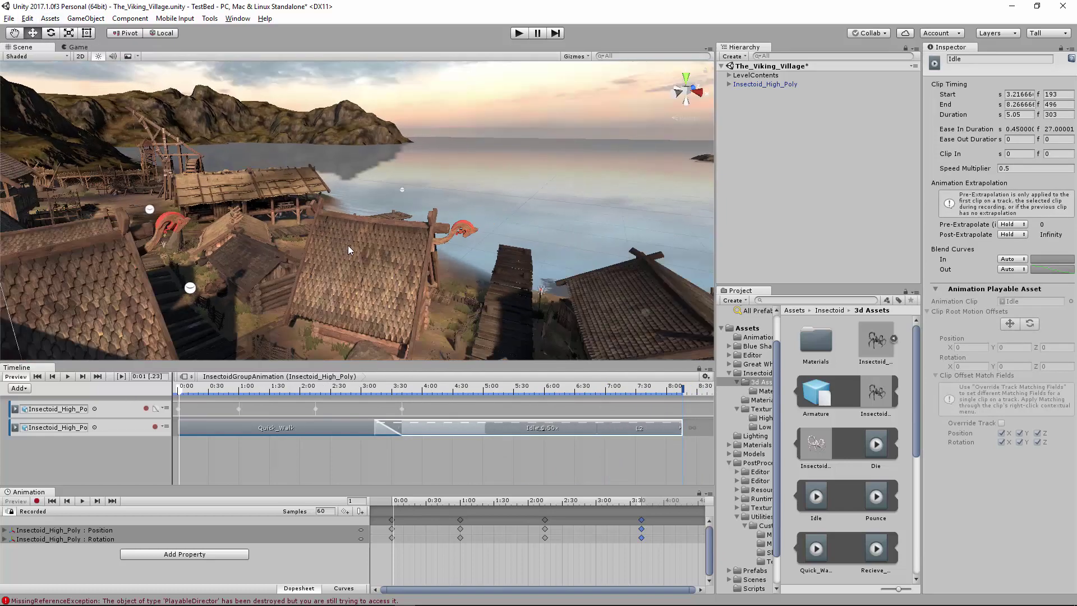
pyautogui.keyDown('alt'); pyautogui.moveTo(348, 245); pyautogui.dragTo(459, 261); pyautogui.keyUp('alt')
pyautogui.moveTo(871, 348); pyautogui.dragTo(549, 190)
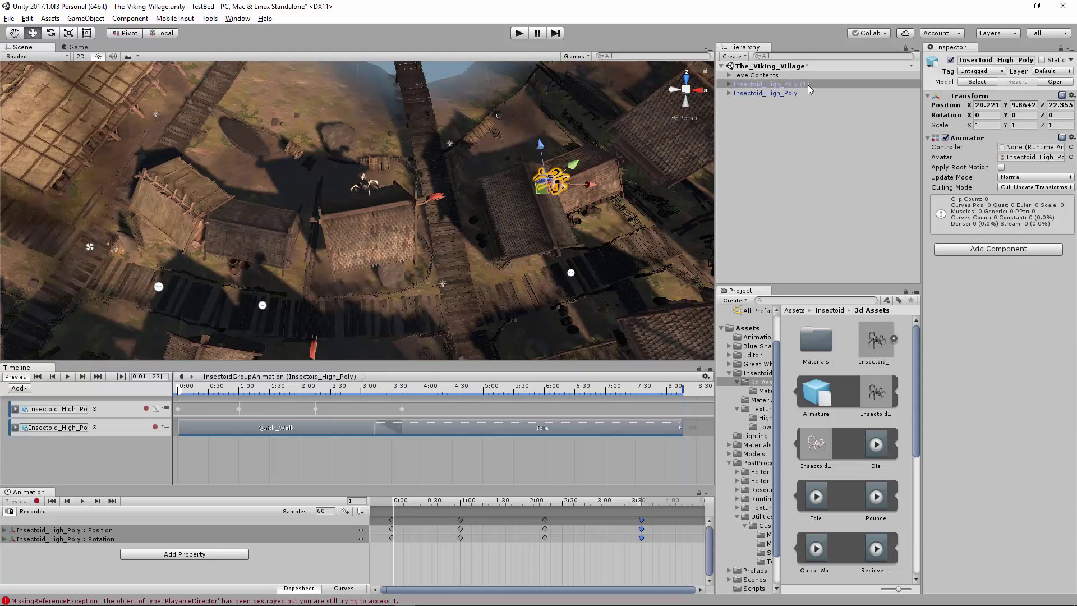
pyautogui.moveTo(809, 89); pyautogui.dragTo(788, 118)
# Add a third animation track to the timeline and bind it to Insectoid_High_Poly (1)
pyautogui.rightClick(117, 435)
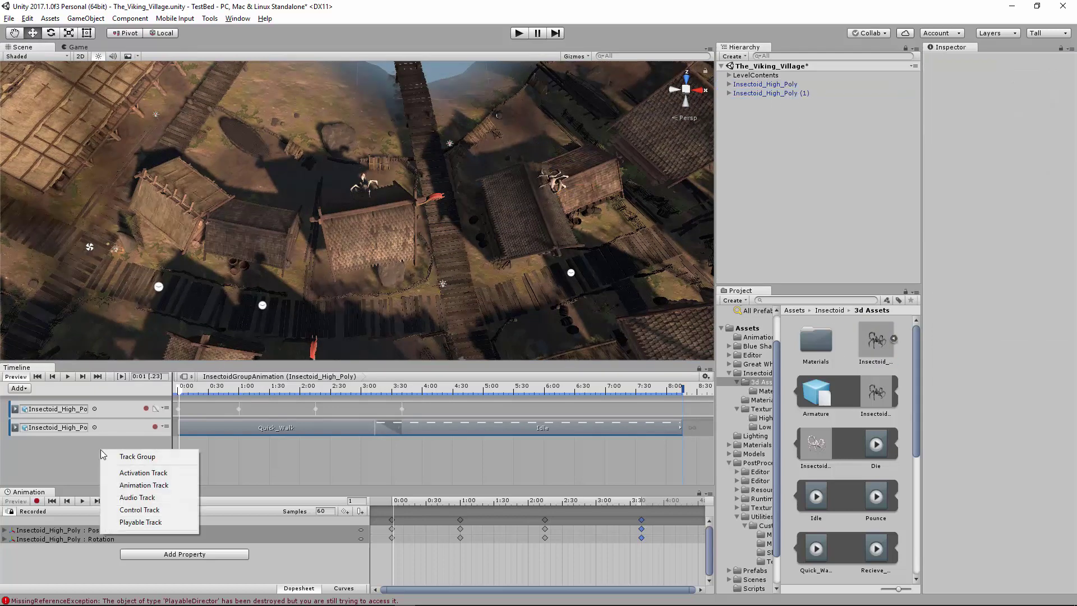
pyautogui.click(150, 484)
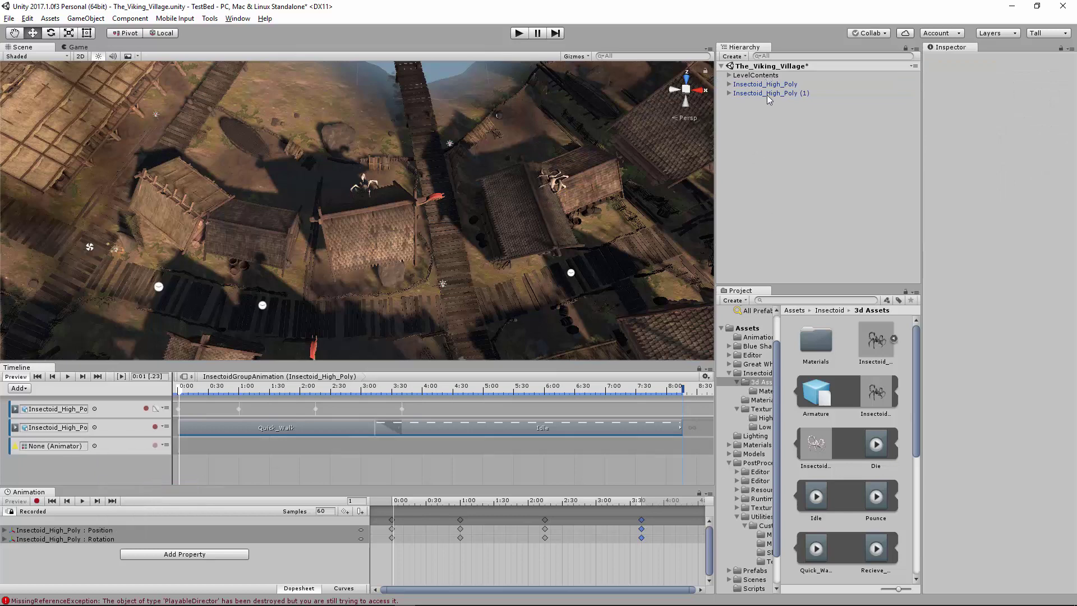
pyautogui.moveTo(66, 449); pyautogui.dragTo(66, 451)
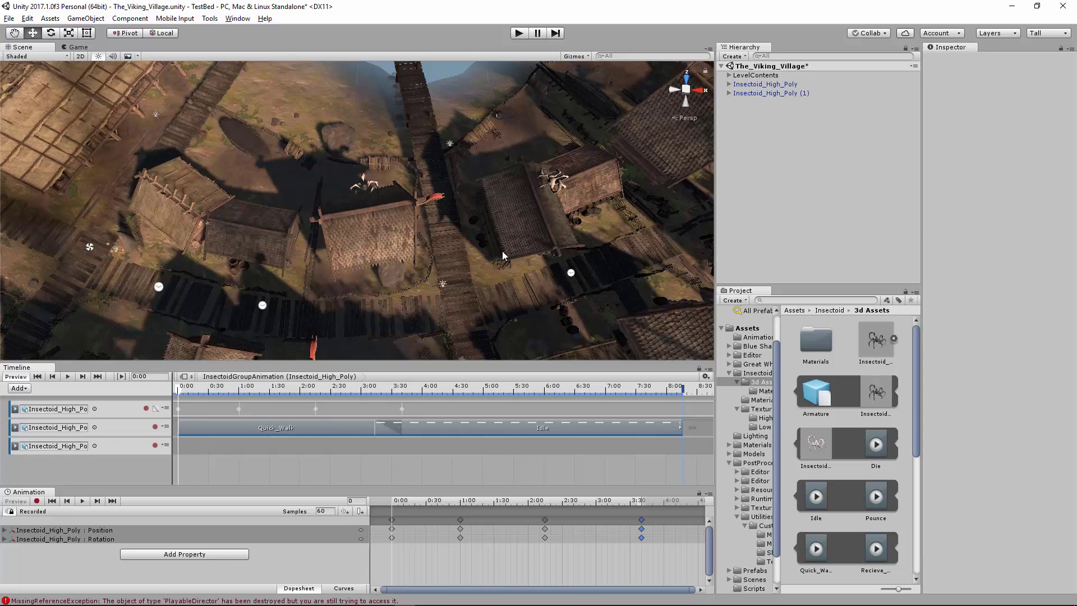
pyautogui.keyDown('alt'); pyautogui.moveTo(504, 257); pyautogui.dragTo(448, 245); pyautogui.keyUp('alt')
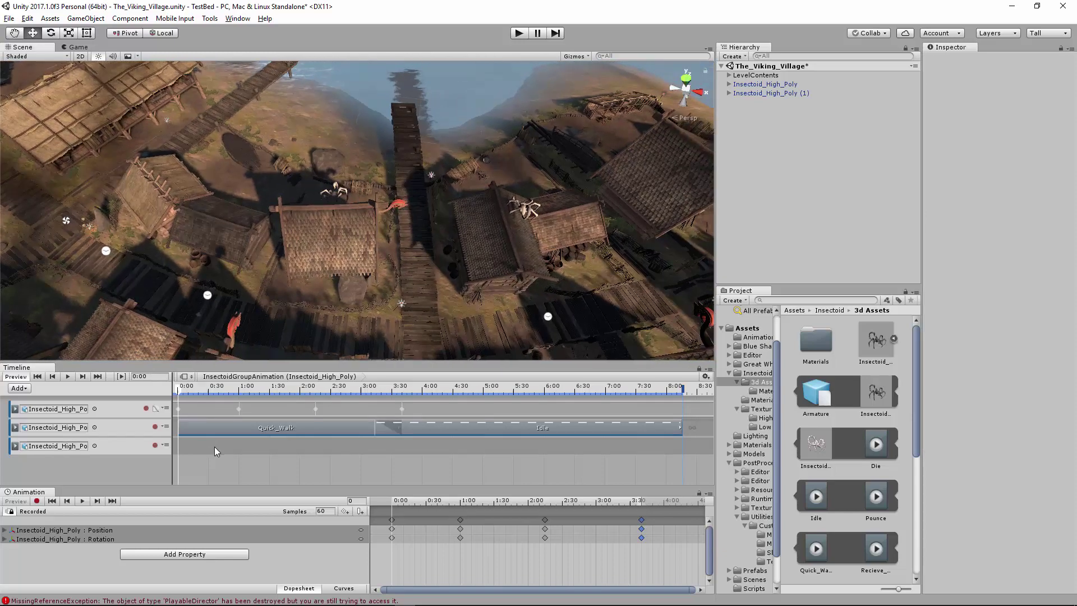
# Move the second insectoid to the low shed beside its hut and turn it to about -142° on Y
pyautogui.click(514, 213)
pyautogui.keyDown('alt'); pyautogui.moveTo(513, 213); pyautogui.dragTo(410, 191); pyautogui.keyUp('alt')
pyautogui.moveTo(532, 316); pyautogui.dragTo(292, 216, button='middle')
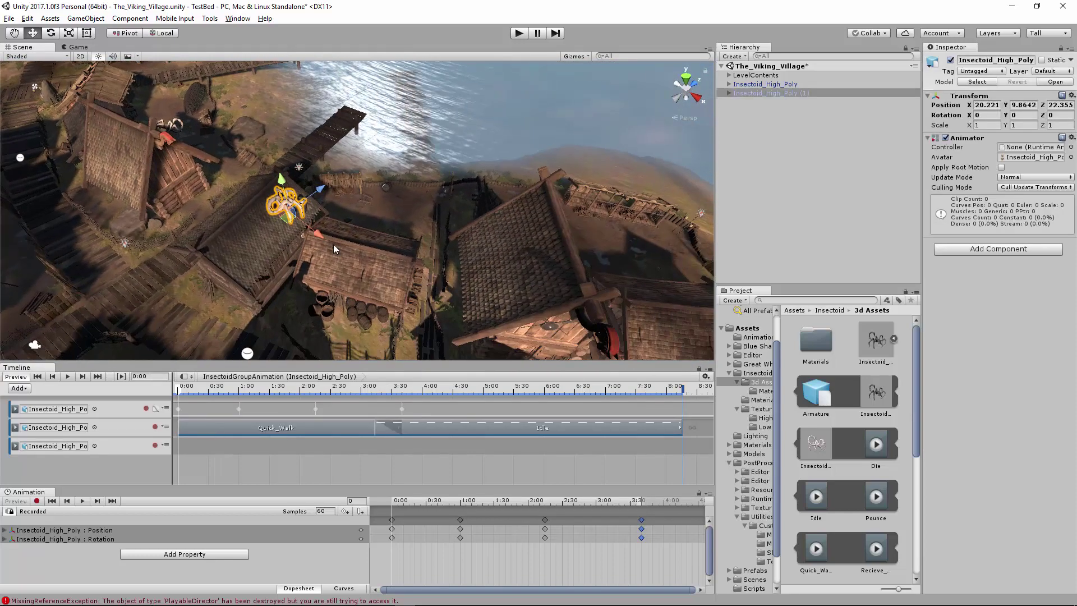
pyautogui.moveTo(292, 219); pyautogui.dragTo(280, 253)
pyautogui.moveTo(402, 251); pyautogui.dragTo(325, 227)
pyautogui.press('e')
pyautogui.press('w')
pyautogui.press('e')
pyautogui.press('w')
pyautogui.hotkey('ctrl', 'z')
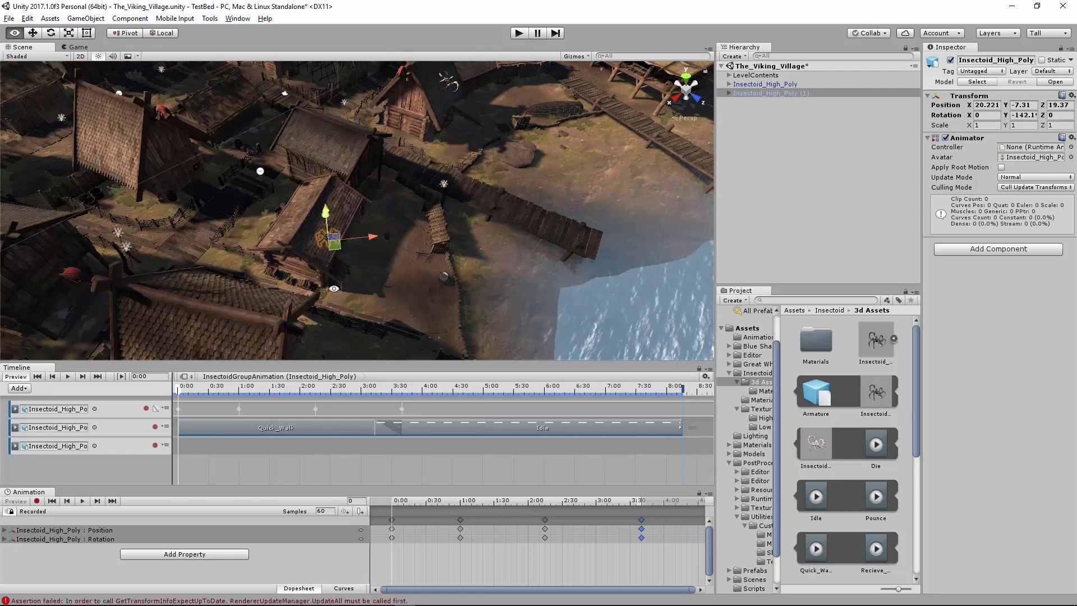
pyautogui.keyDown('alt'); pyautogui.moveTo(129, 235); pyautogui.dragTo(305, 218); pyautogui.keyUp('alt')
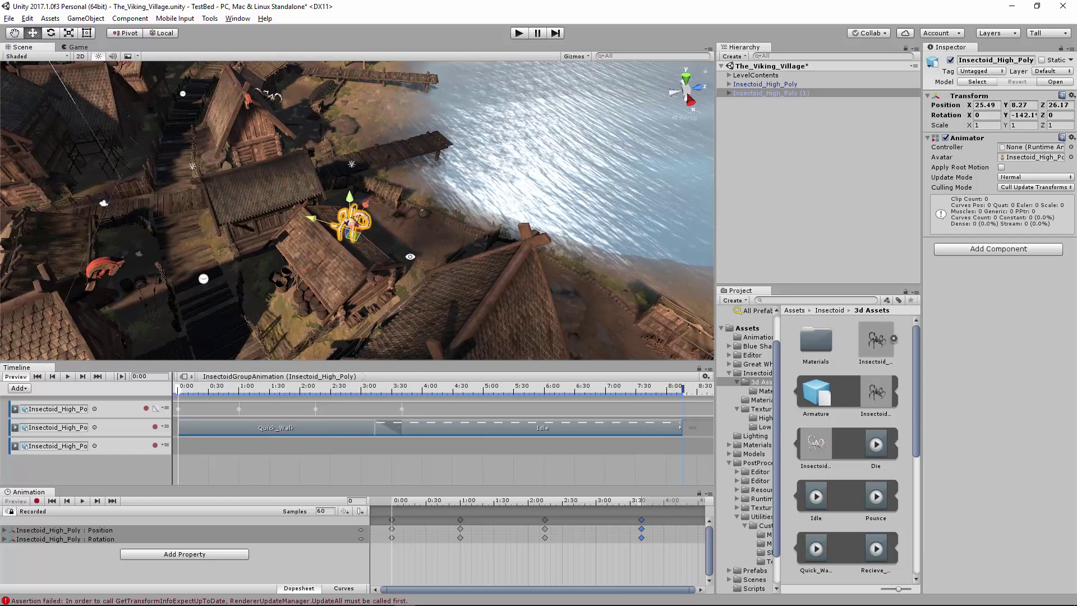
# Lower the second insectoid onto the shed roof at Y 6.44 and tilt it to match the slope
pyautogui.keyDown('alt'); pyautogui.moveTo(471, 281); pyautogui.dragTo(280, 261); pyautogui.keyUp('alt')
pyautogui.scroll(7, 281, 261)
pyautogui.moveTo(287, 183); pyautogui.dragTo(297, 309)
pyautogui.press('e')
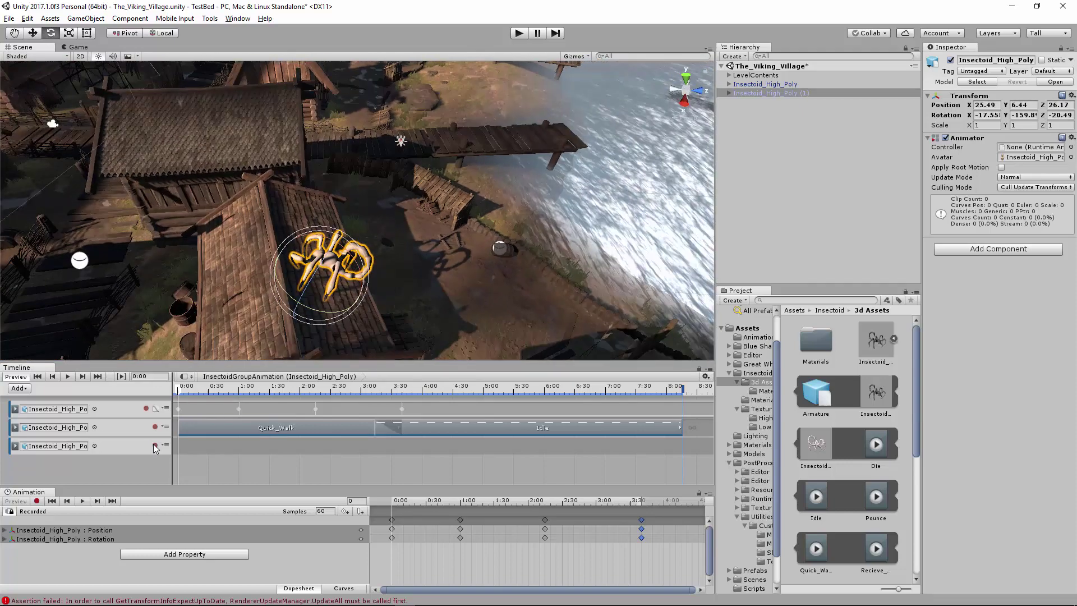
# Start recording on the third track and key the second insectoid's starting pose on the shed roof at 0:00
pyautogui.click(154, 445)
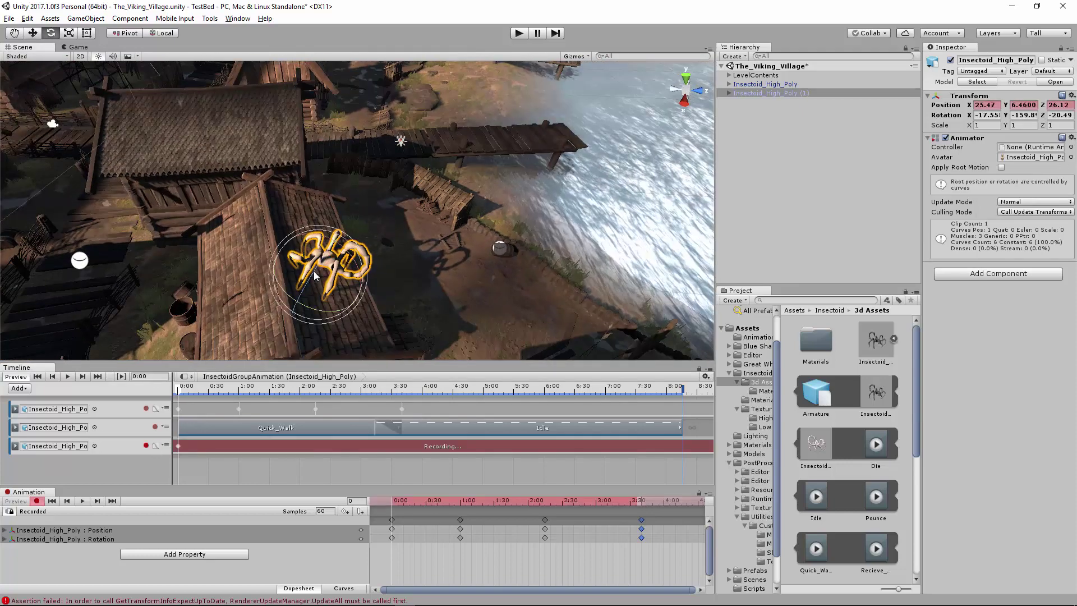
pyautogui.moveTo(317, 312); pyautogui.dragTo(315, 311)
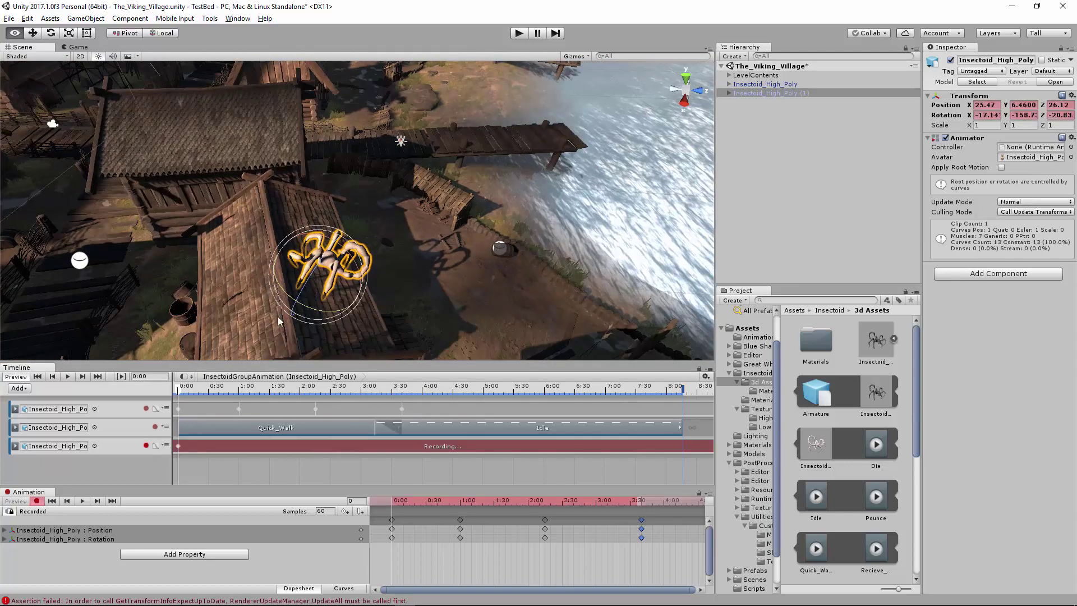
pyautogui.click(180, 445)
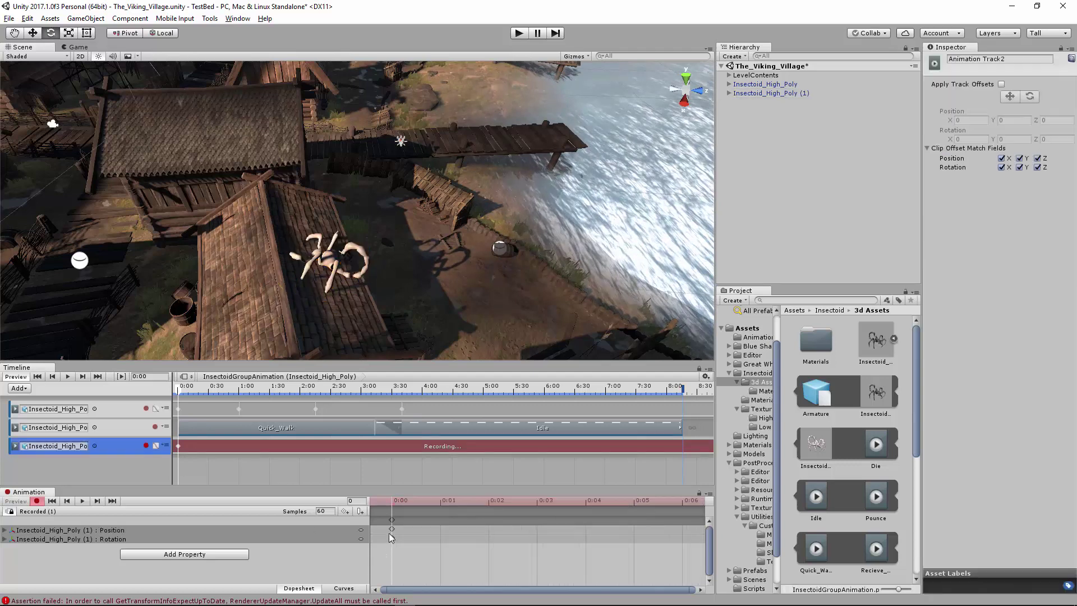
pyautogui.click(331, 268)
pyautogui.scroll(-2, 279, 432)
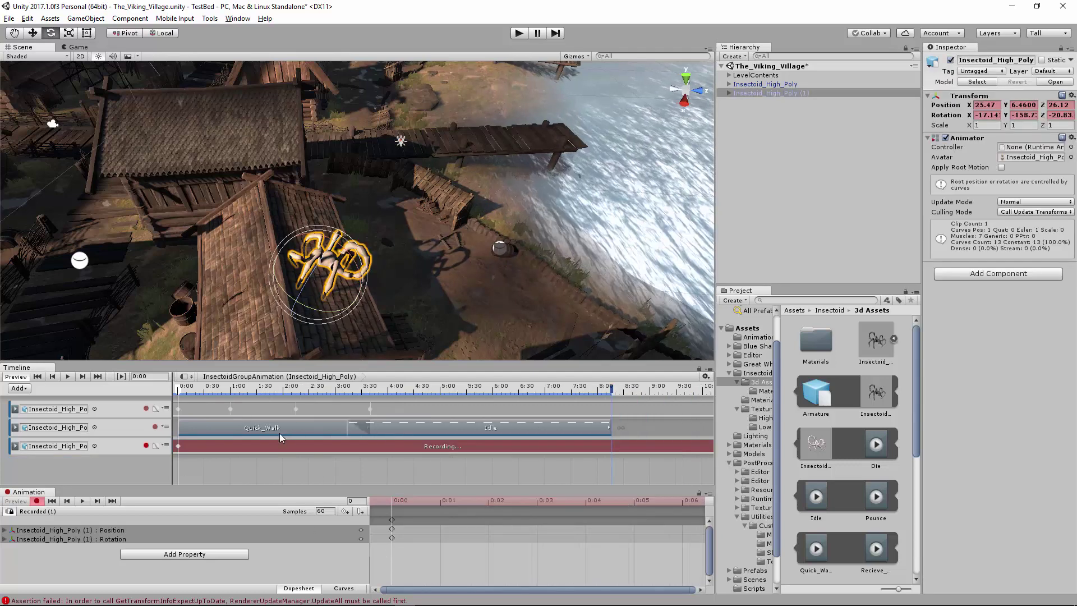
# Record a keyframe at 1:36 that holds the insectoid's starting pose, undoing the small position nudge
pyautogui.moveTo(180, 391); pyautogui.dragTo(266, 402)
pyautogui.press('w')
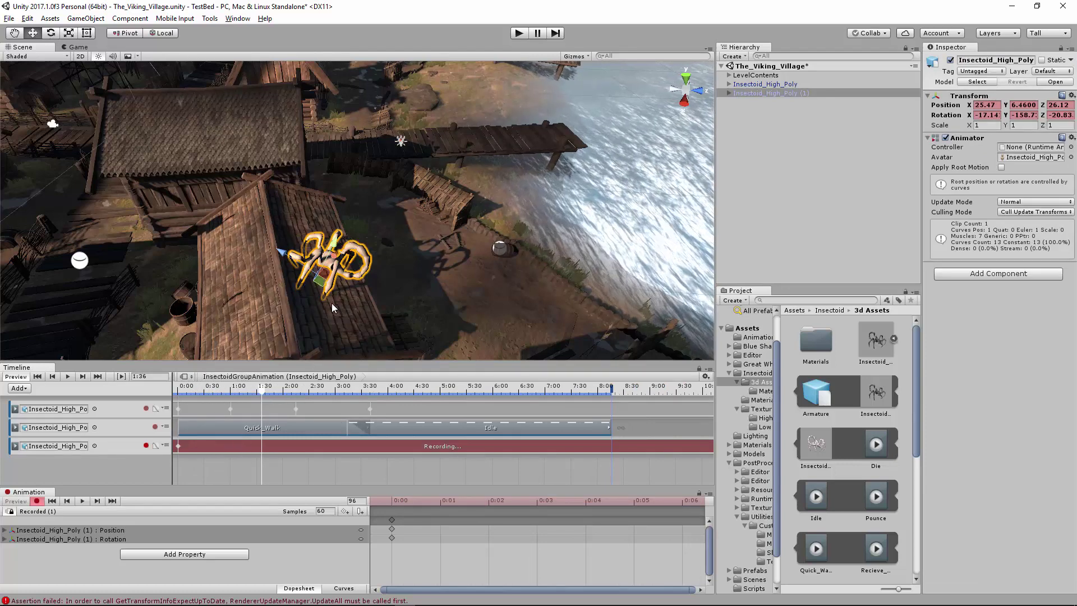
pyautogui.moveTo(280, 255); pyautogui.dragTo(282, 256)
pyautogui.press('e')
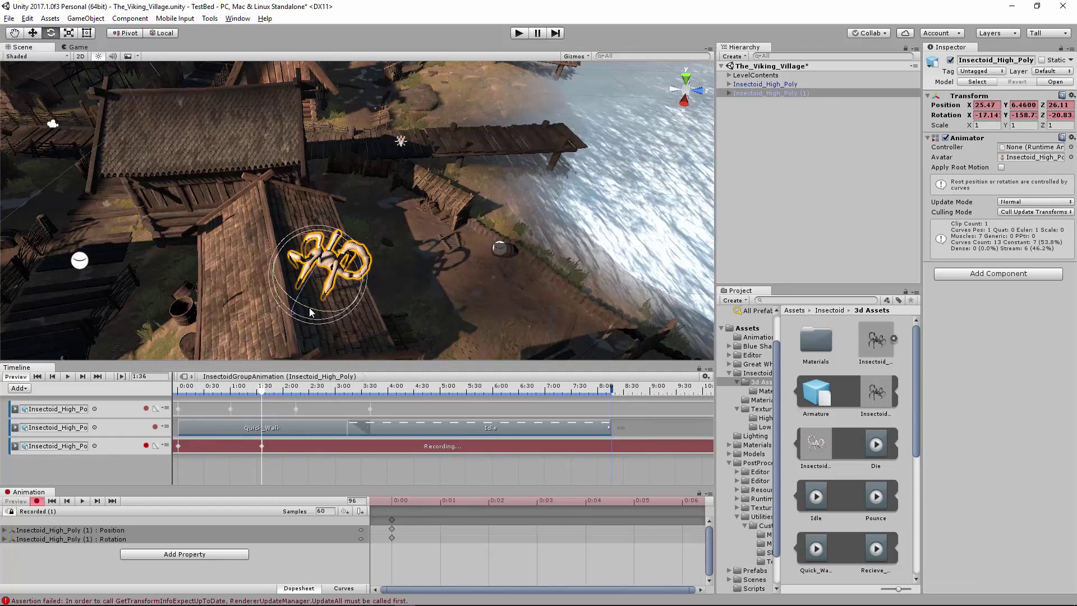
pyautogui.hotkey('ctrl', 'z')
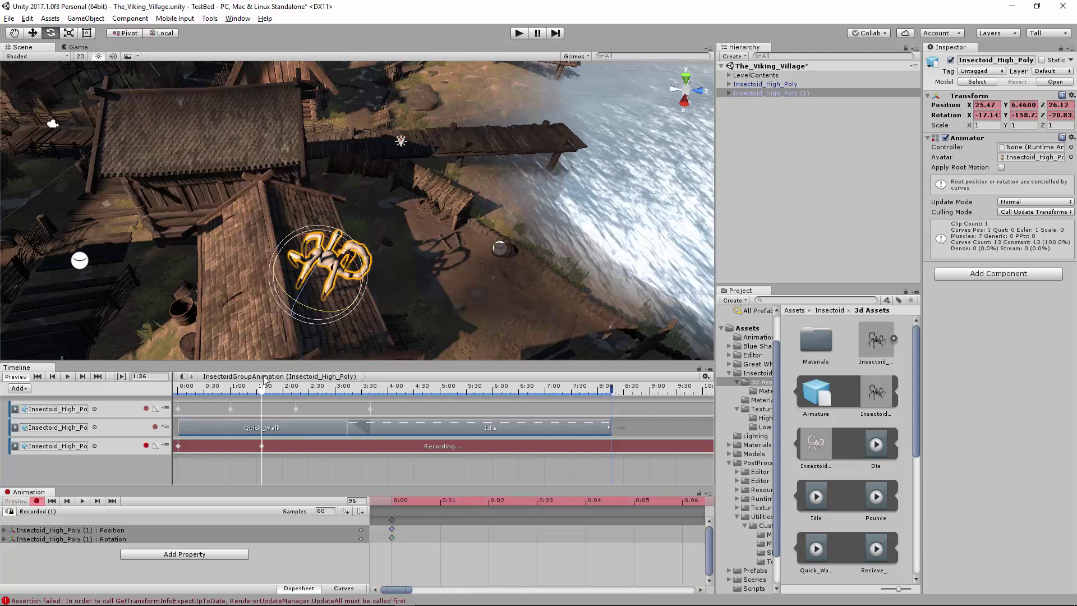
# At 3:06, record a position key that moves the second insectoid from the shed across to the main hut's roof
pyautogui.moveTo(397, 590); pyautogui.dragTo(547, 589)
pyautogui.scroll(-8, 490, 537)
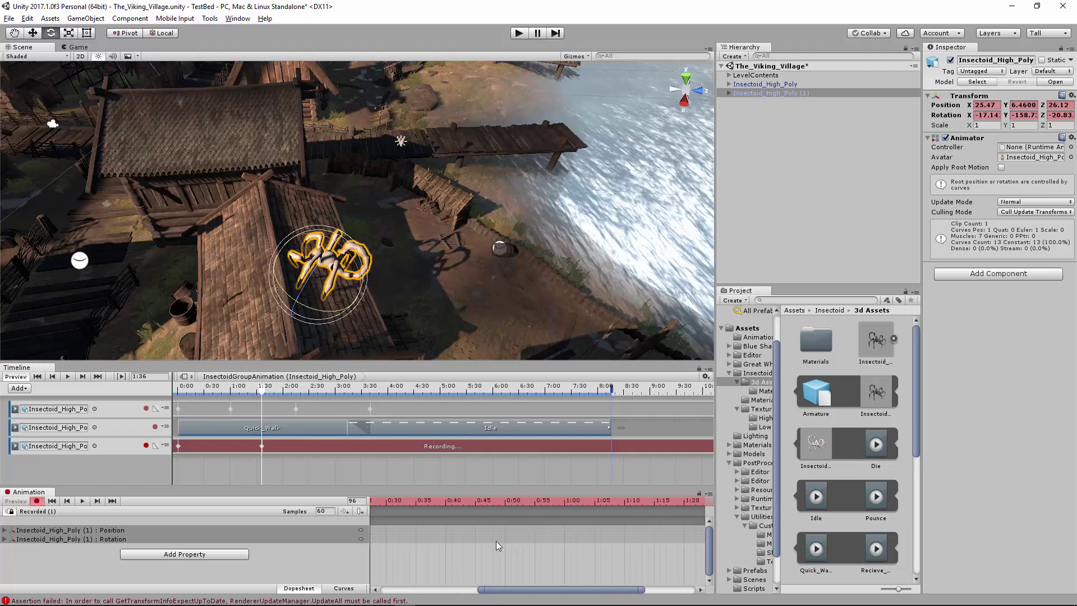
pyautogui.scroll(-10, 529, 579)
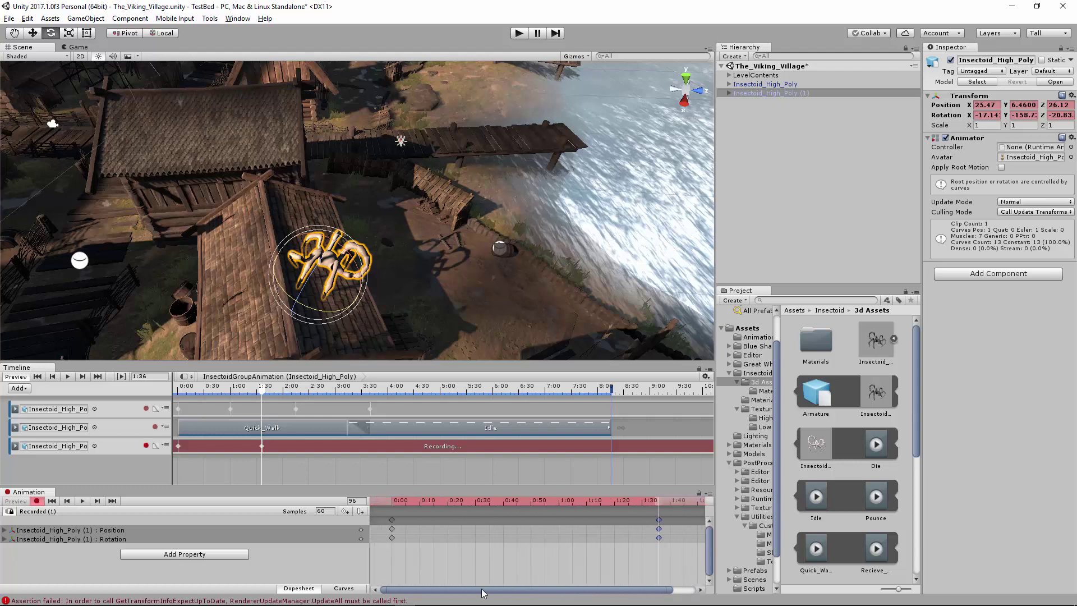
pyautogui.scroll(-5, 513, 552)
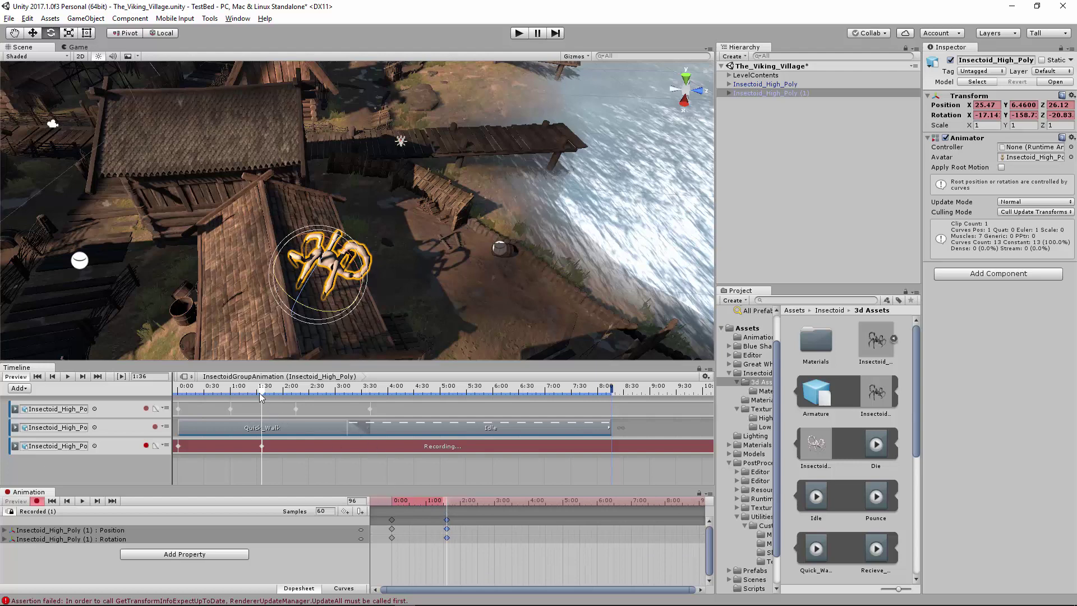
pyautogui.moveTo(263, 392); pyautogui.dragTo(313, 399)
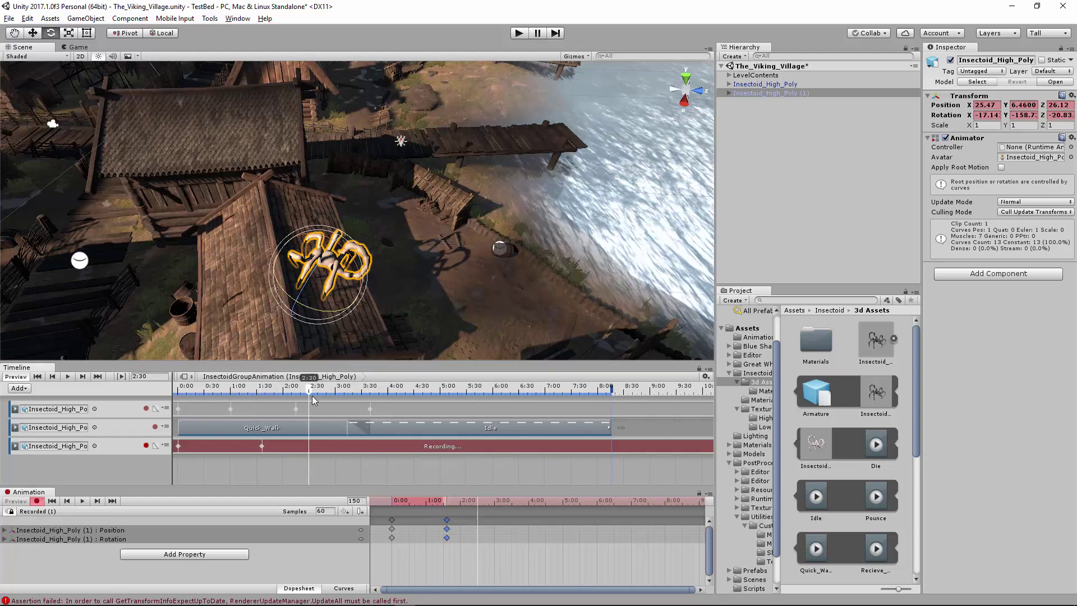
pyautogui.keyDown('alt'); pyautogui.moveTo(309, 292); pyautogui.dragTo(372, 305); pyautogui.keyUp('alt')
pyautogui.press('w')
pyautogui.moveTo(321, 268); pyautogui.dragTo(296, 257)
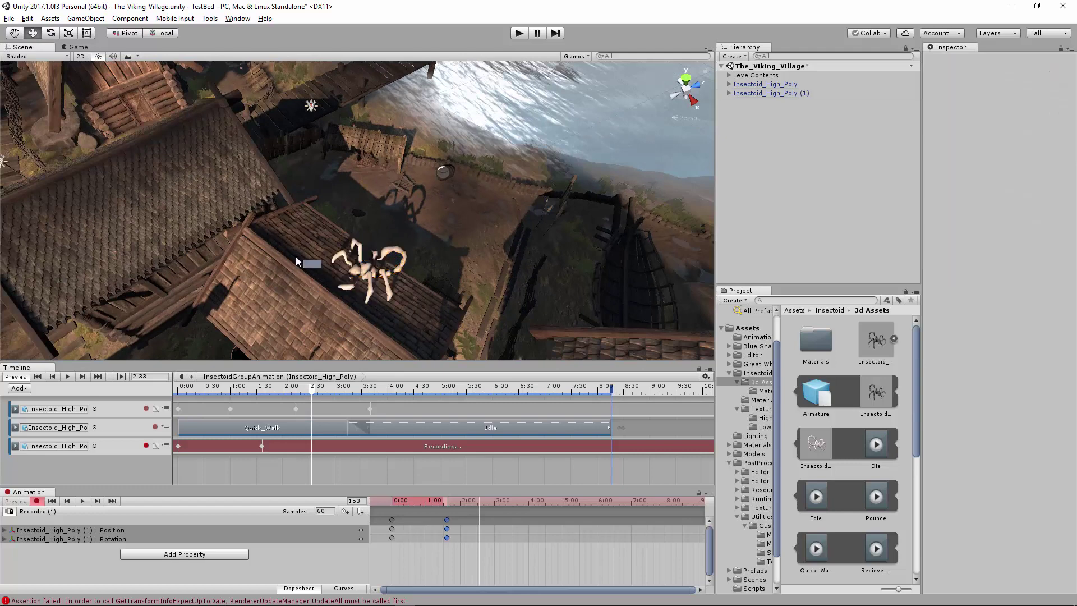
pyautogui.click(369, 278)
pyautogui.moveTo(316, 395); pyautogui.dragTo(342, 393)
pyautogui.moveTo(357, 292); pyautogui.dragTo(98, 187)
pyautogui.moveTo(97, 187); pyautogui.dragTo(218, 217, button='middle')
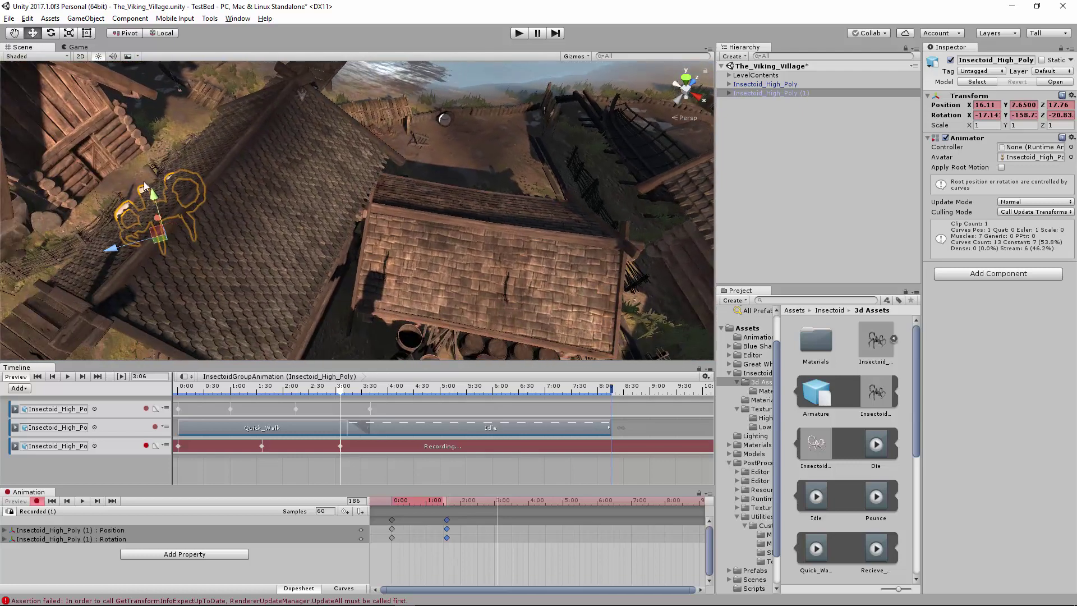
# Set the insectoid on the hut's roof ridge at about 19.03, 10.45, 19.79 and level its Z rotation to about 2.3°
pyautogui.moveTo(148, 192); pyautogui.dragTo(145, 162)
pyautogui.moveTo(120, 204); pyautogui.dragTo(194, 111)
pyautogui.keyDown('alt'); pyautogui.moveTo(202, 152); pyautogui.dragTo(278, 243); pyautogui.keyUp('alt')
pyautogui.moveTo(189, 261); pyautogui.dragTo(291, 255)
pyautogui.press('e')
pyautogui.moveTo(324, 208); pyautogui.dragTo(174, 173)
pyautogui.moveTo(209, 168); pyautogui.dragTo(439, 287, button='middle')
pyautogui.keyDown('alt'); pyautogui.moveTo(439, 287); pyautogui.dragTo(414, 395); pyautogui.keyUp('alt')
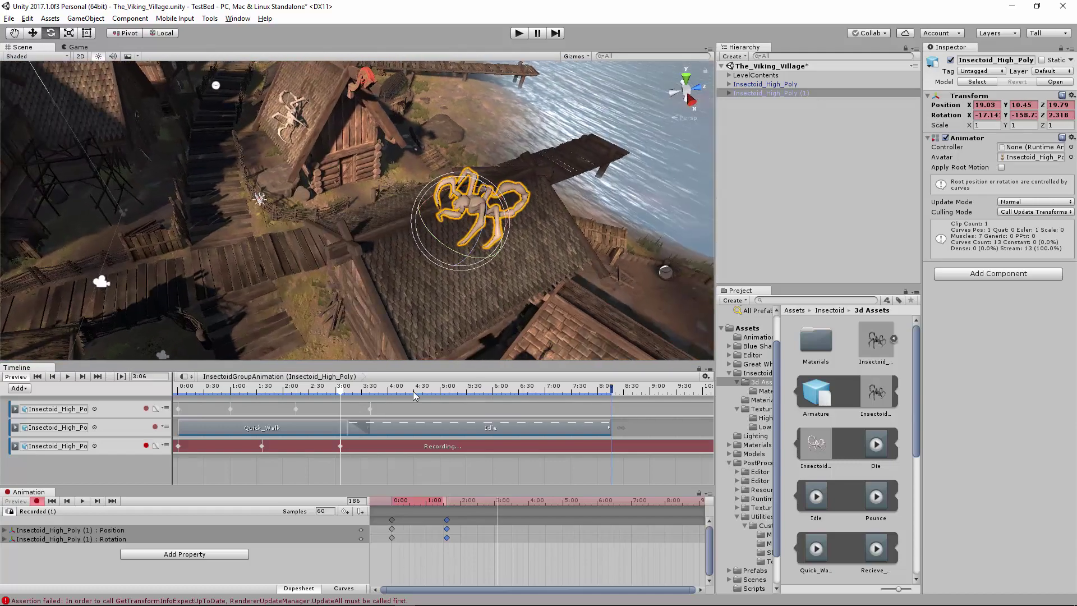
# At 4:46, key the insectoid at about 17.62, 10.14, 16.32 on the hut's front roof edge, tilted about 18° on X and -17.6° on Z
pyautogui.moveTo(339, 397); pyautogui.dragTo(360, 418)
pyautogui.keyDown('alt'); pyautogui.moveTo(415, 280); pyautogui.dragTo(448, 247); pyautogui.keyUp('alt')
pyautogui.moveTo(362, 393); pyautogui.dragTo(429, 392)
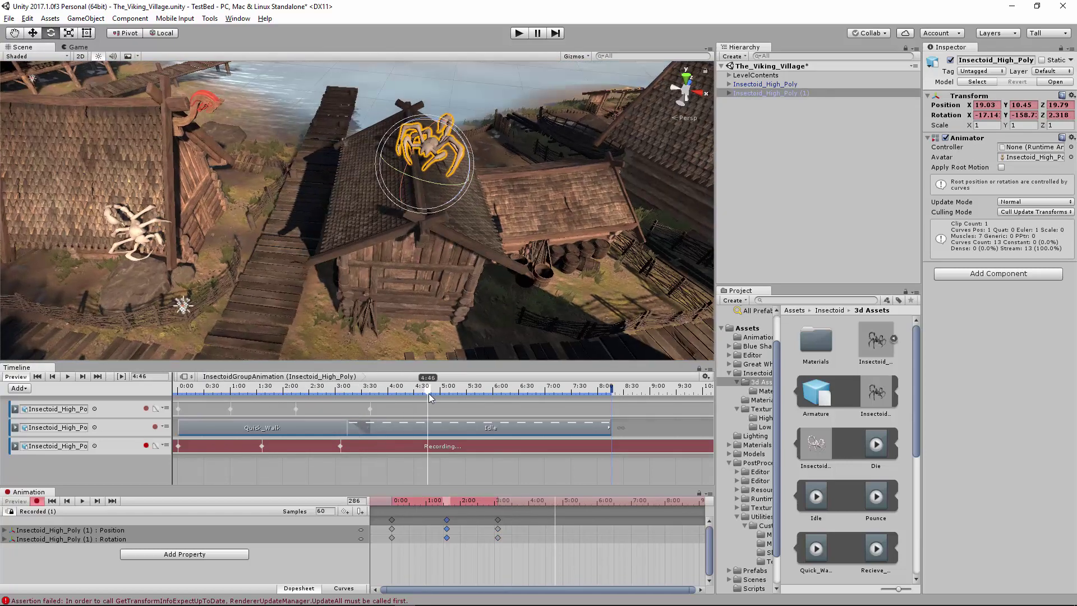
pyautogui.keyDown('alt'); pyautogui.moveTo(396, 220); pyautogui.dragTo(372, 231); pyautogui.keyUp('alt')
pyautogui.keyDown('alt'); pyautogui.moveTo(359, 236); pyautogui.dragTo(381, 172); pyautogui.keyUp('alt')
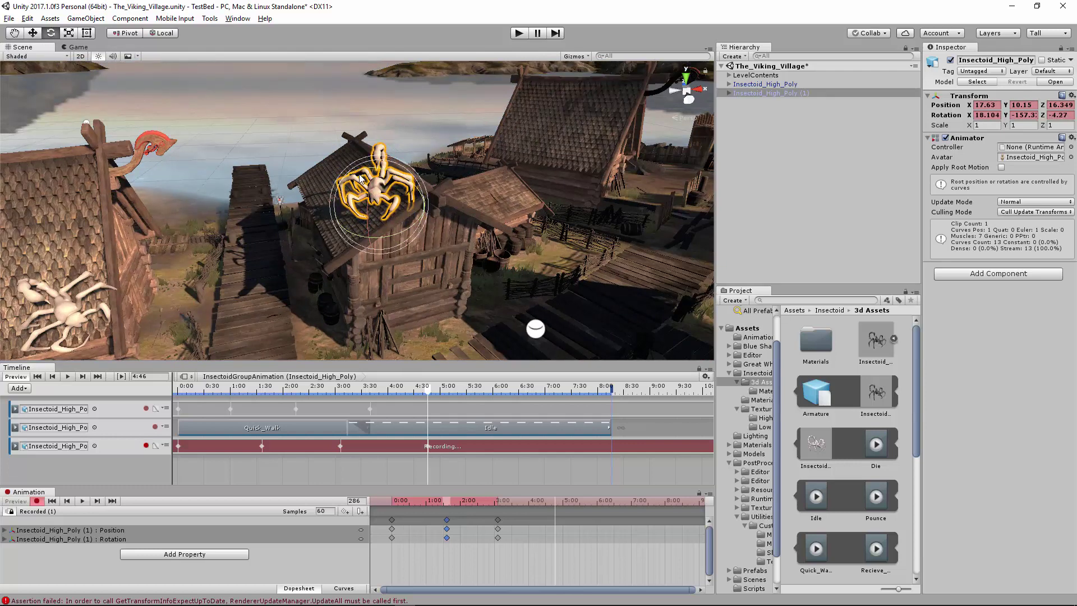
pyautogui.moveTo(370, 235); pyautogui.dragTo(350, 169)
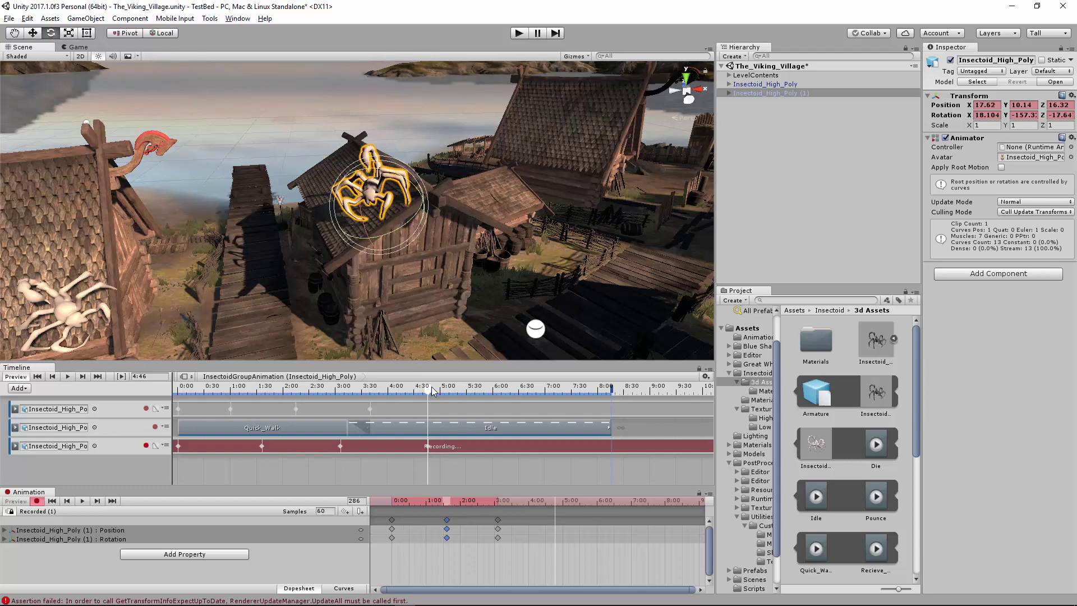
# Play the timeline from the start in the Game view to check both insectoids, and return to the Scene view
pyautogui.moveTo(431, 391); pyautogui.dragTo(181, 415)
pyautogui.click(76, 47)
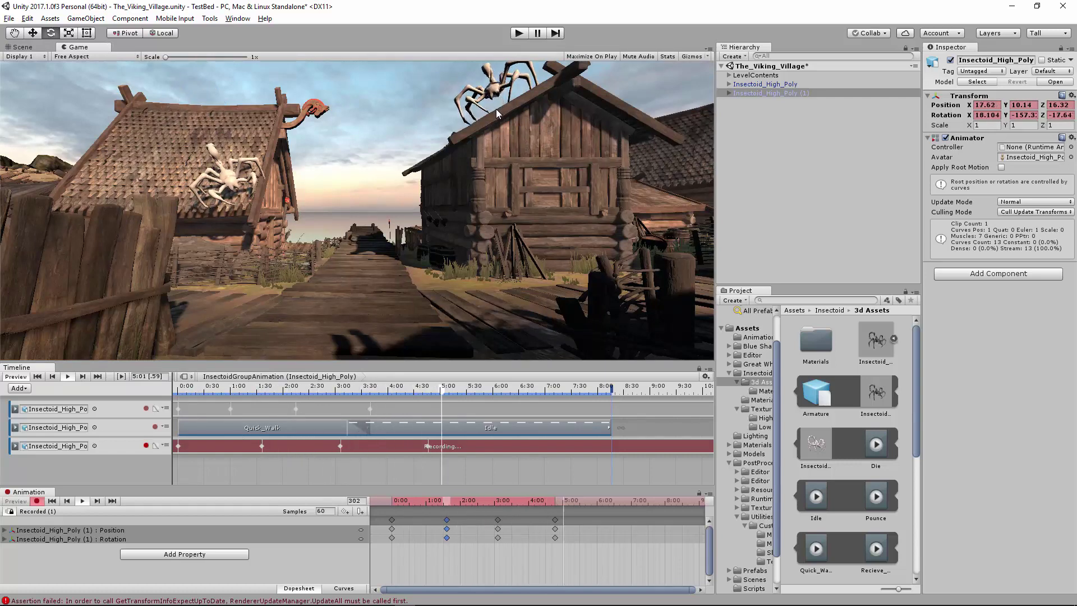
pyautogui.click(180, 393)
pyautogui.click(26, 47)
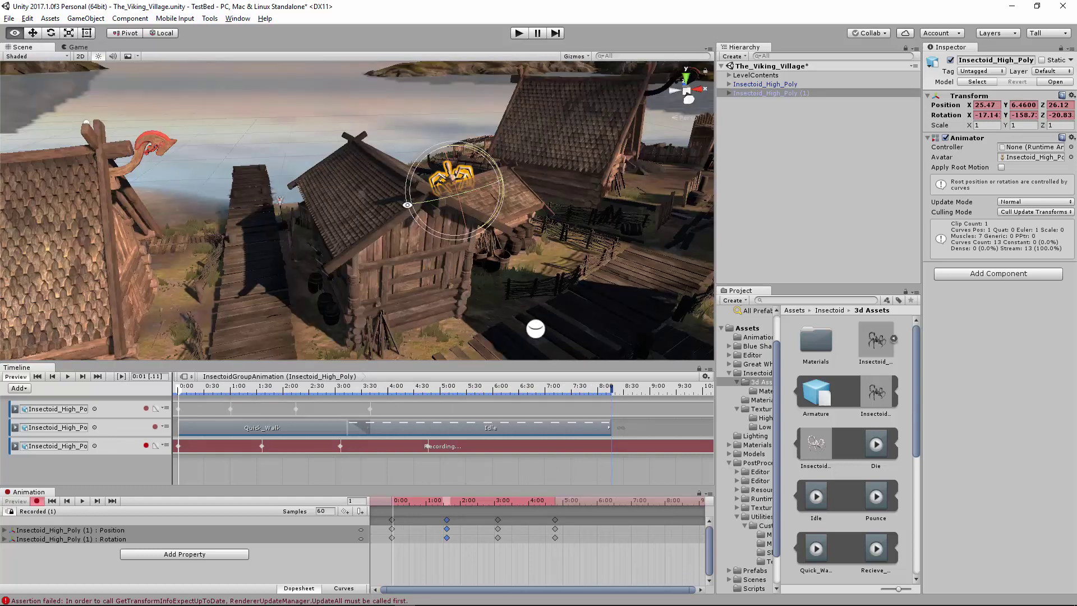
# Record rotation keys at 2:26 and 2:52 that tilt the climbing insectoid to follow the slopes between the shed and hut roofs
pyautogui.keyDown('alt'); pyautogui.moveTo(185, 185); pyautogui.dragTo(290, 278); pyautogui.keyUp('alt')
pyautogui.moveTo(181, 391); pyautogui.dragTo(307, 398)
pyautogui.keyDown('alt'); pyautogui.moveTo(513, 288); pyautogui.dragTo(507, 201); pyautogui.keyUp('alt')
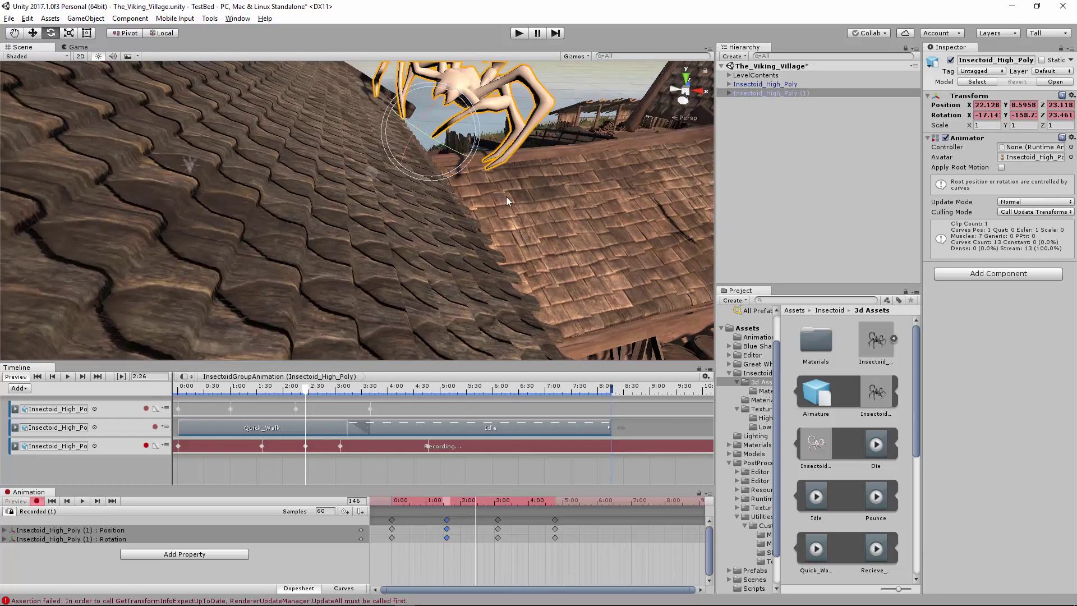
pyautogui.scroll(-12, 438, 223)
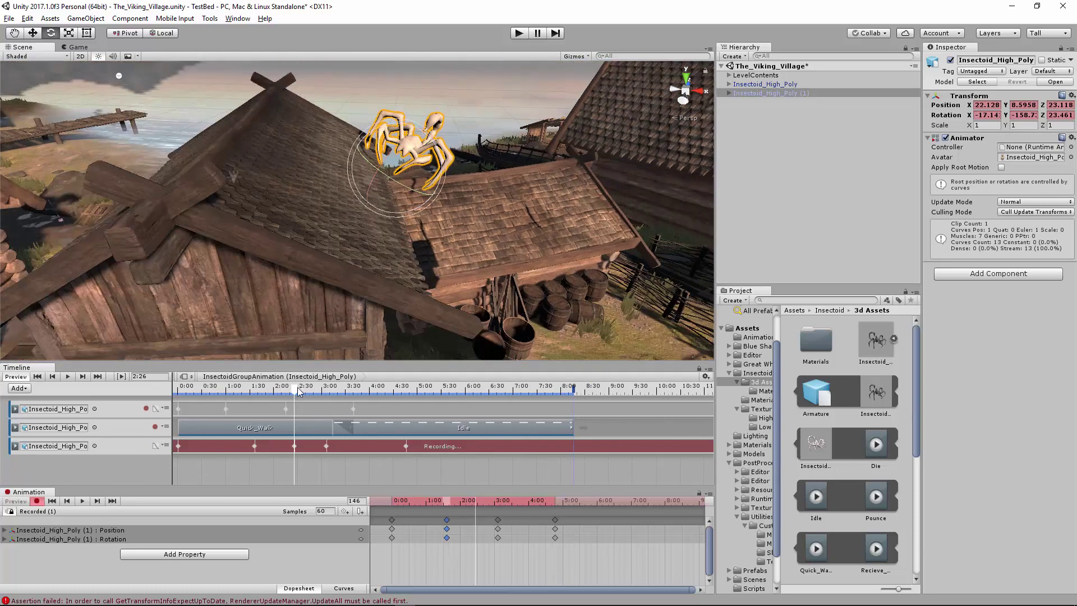
pyautogui.moveTo(299, 391); pyautogui.dragTo(315, 393)
pyautogui.keyDown('alt'); pyautogui.moveTo(307, 318); pyautogui.dragTo(434, 294); pyautogui.keyUp('alt')
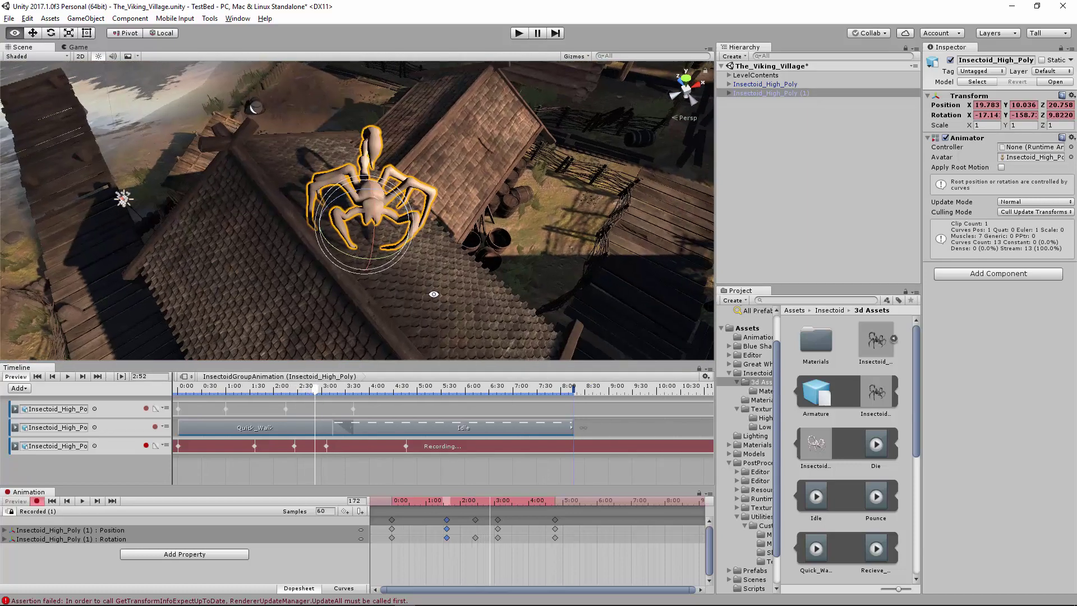
pyautogui.moveTo(315, 390)
pyautogui.mouseDown()
pyautogui.moveTo(241, 391)
pyautogui.moveTo(315, 398)
pyautogui.moveTo(286, 396)
pyautogui.moveTo(295, 396)
pyautogui.mouseUp()
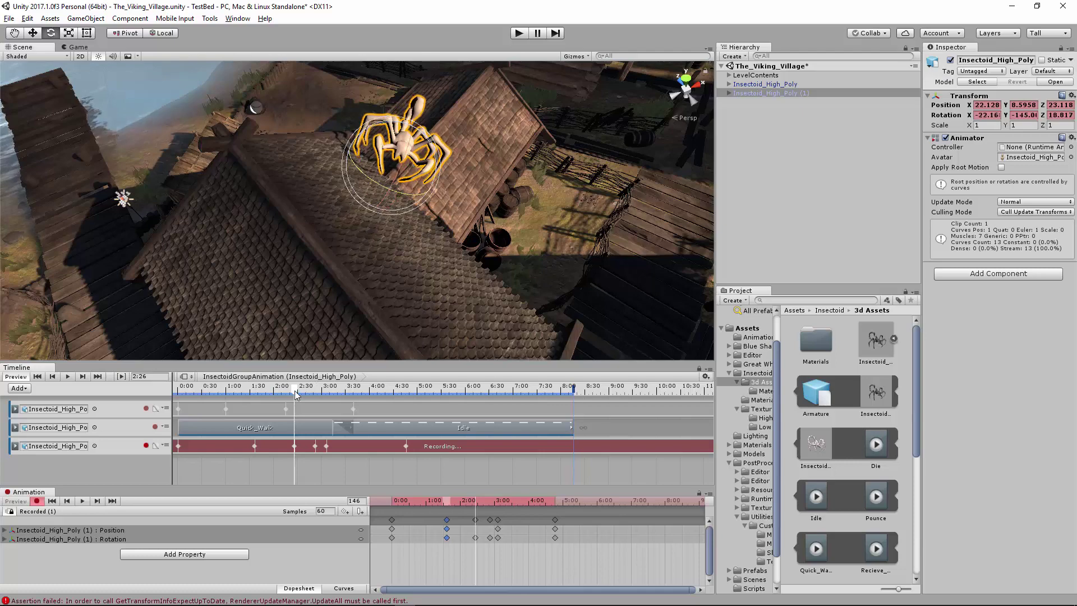
# Scrub through to 4:46 and replay the timeline from the start to check the second insectoid's climb
pyautogui.moveTo(295, 392); pyautogui.dragTo(350, 404)
pyautogui.keyDown('alt'); pyautogui.moveTo(370, 275); pyautogui.dragTo(288, 225); pyautogui.keyUp('alt')
pyautogui.moveTo(352, 391); pyautogui.dragTo(406, 394)
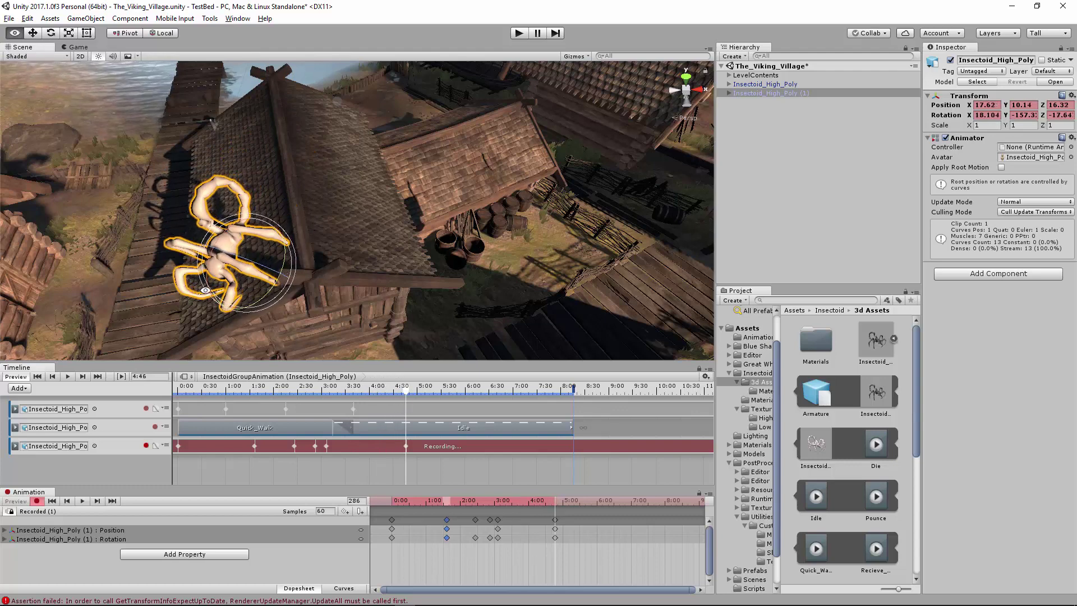
pyautogui.keyDown('alt'); pyautogui.moveTo(303, 281); pyautogui.dragTo(399, 209); pyautogui.keyUp('alt')
pyautogui.moveTo(408, 389); pyautogui.dragTo(169, 389)
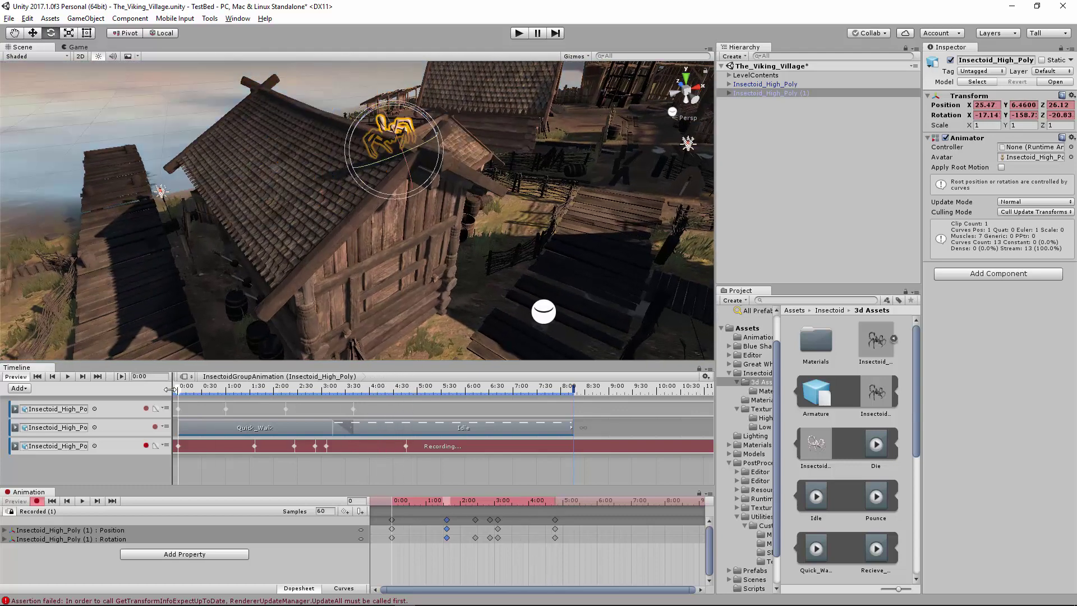
pyautogui.click(70, 377)
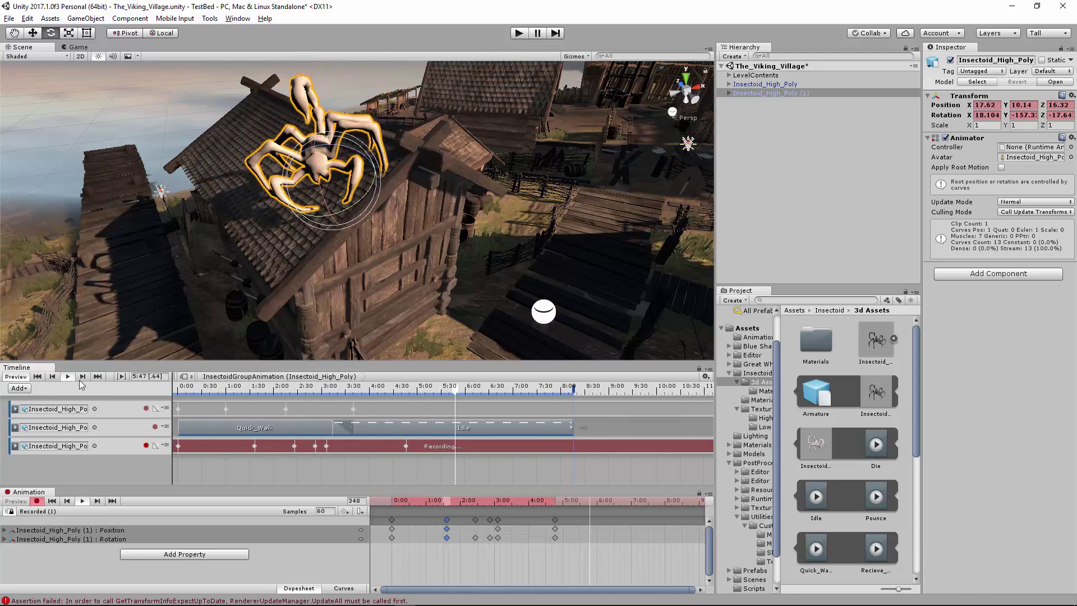
# Shift the second insectoid's 3:06 rotation key to about 3:30 and replay the motion
pyautogui.moveTo(480, 393); pyautogui.dragTo(327, 397)
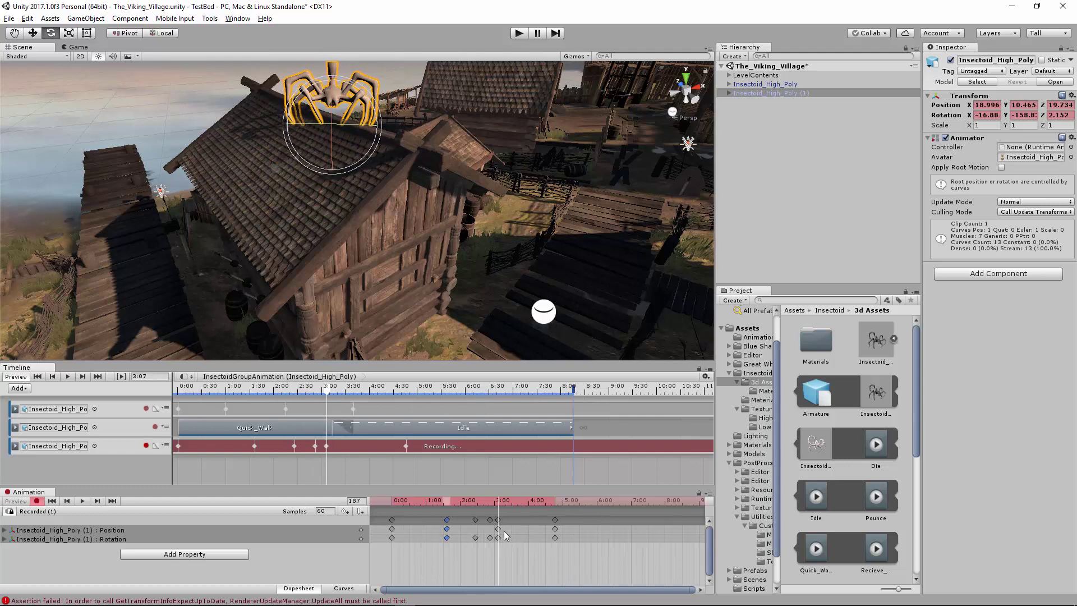
pyautogui.moveTo(498, 537); pyautogui.dragTo(524, 537)
pyautogui.moveTo(329, 392); pyautogui.dragTo(366, 412)
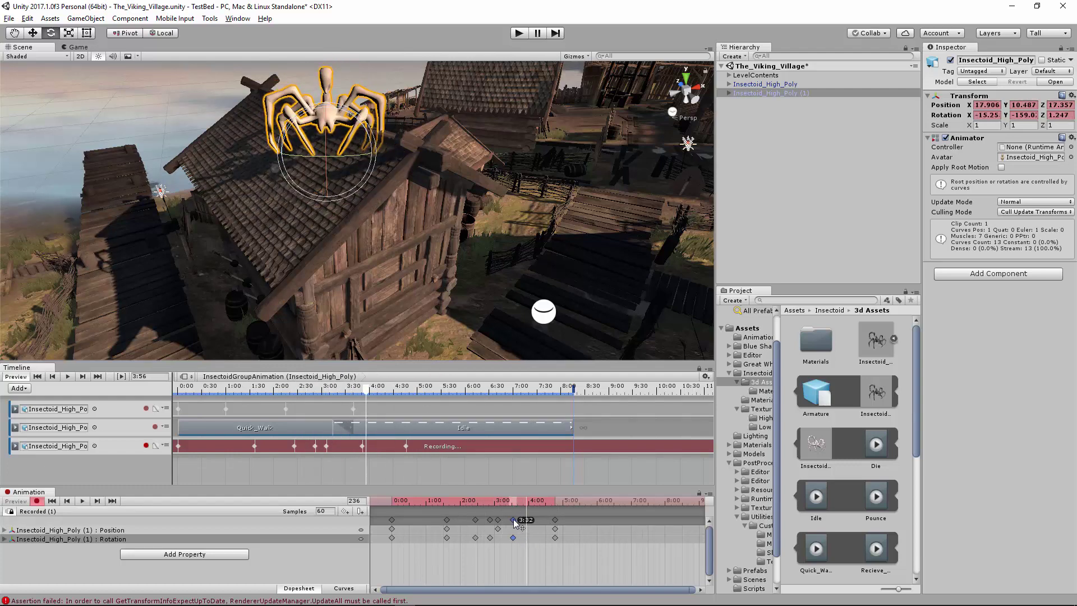
pyautogui.moveTo(511, 501); pyautogui.dragTo(480, 505)
pyautogui.click(82, 501)
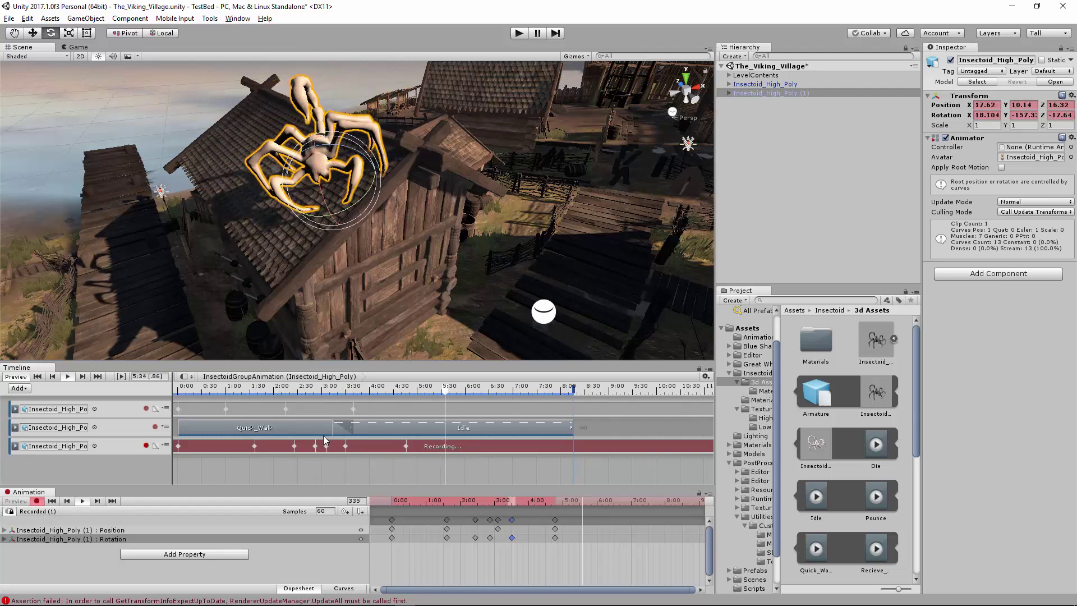
# Add a fourth animation track bound to Insectoid_High_Poly (1), ending the recording, and bring up the insectoid's animation clips
pyautogui.rightClick(88, 477)
pyautogui.click(129, 508)
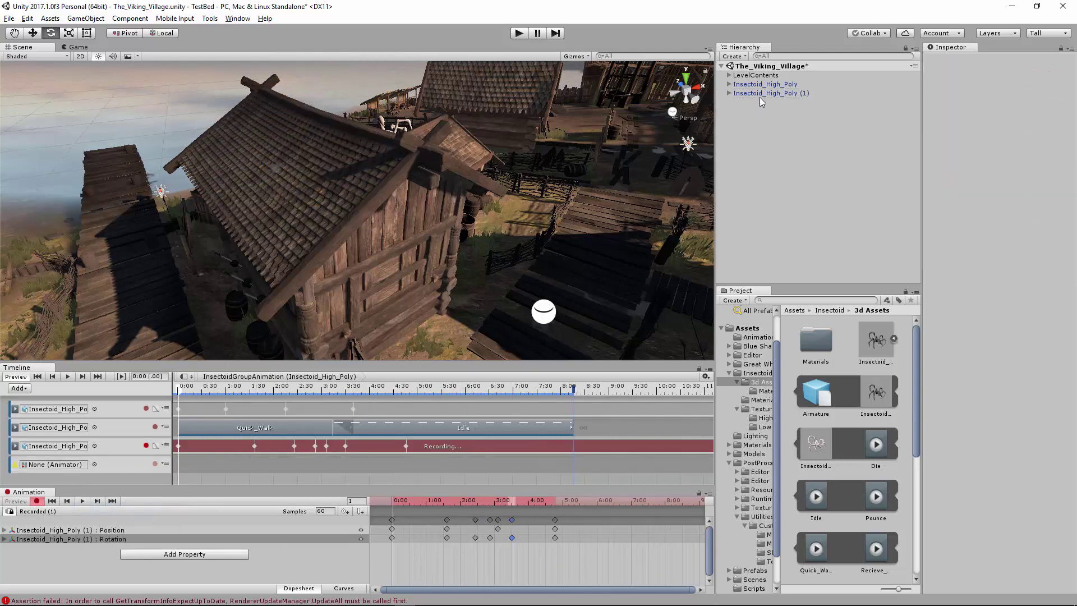
pyautogui.moveTo(70, 469); pyautogui.dragTo(71, 468)
pyautogui.scroll(-6, 856, 447)
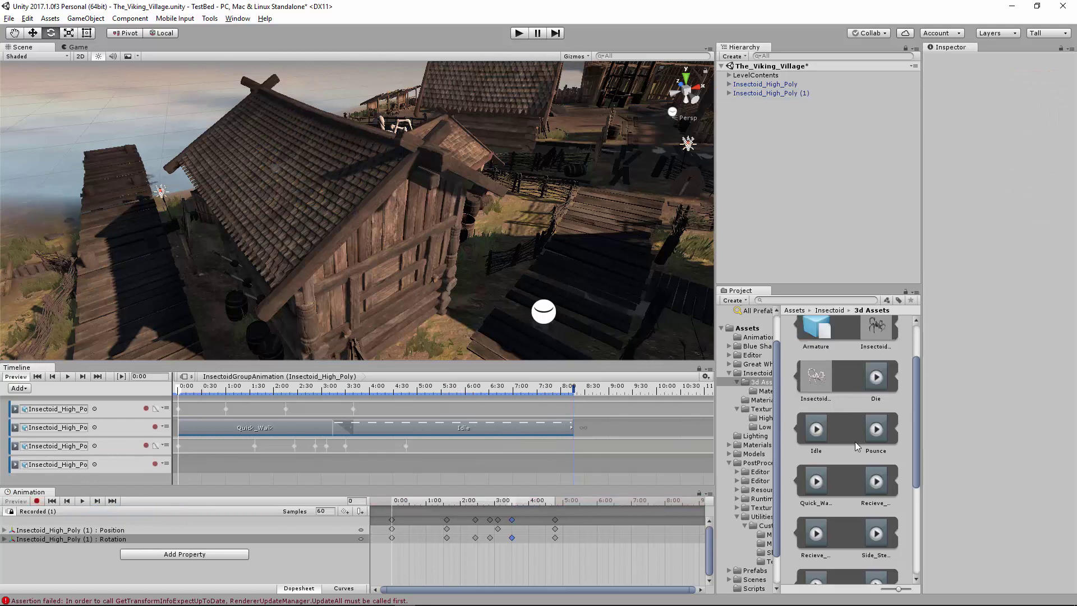
# Place a Quick_Walk clip on the second insectoid's clip track, spanning 1.6 s to 4.78 s
pyautogui.scroll(2, 853, 445)
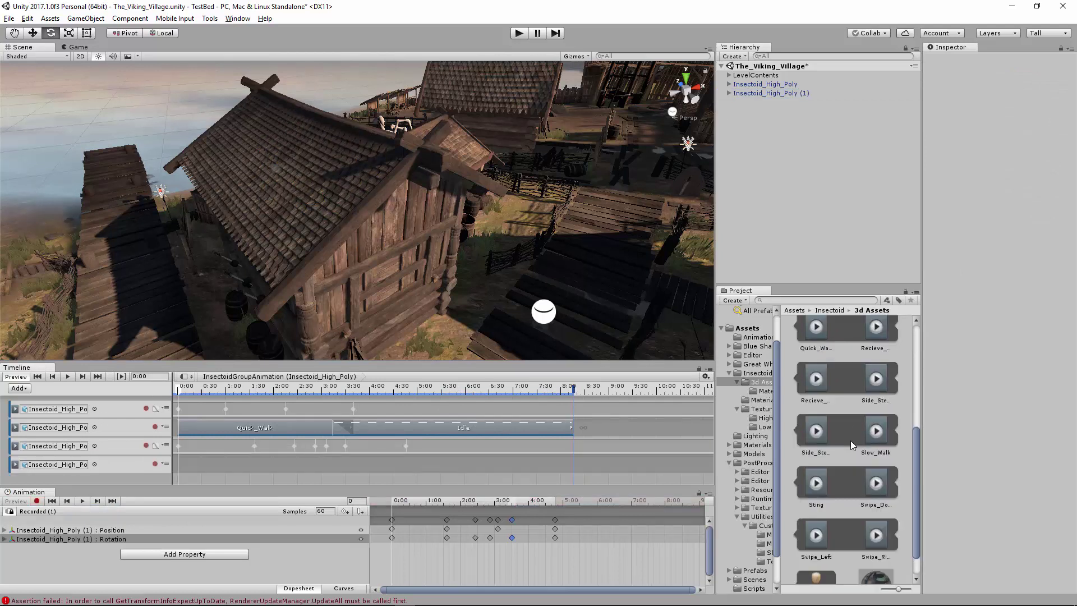
pyautogui.scroll(1, 852, 444)
pyautogui.moveTo(852, 444); pyautogui.dragTo(365, 462)
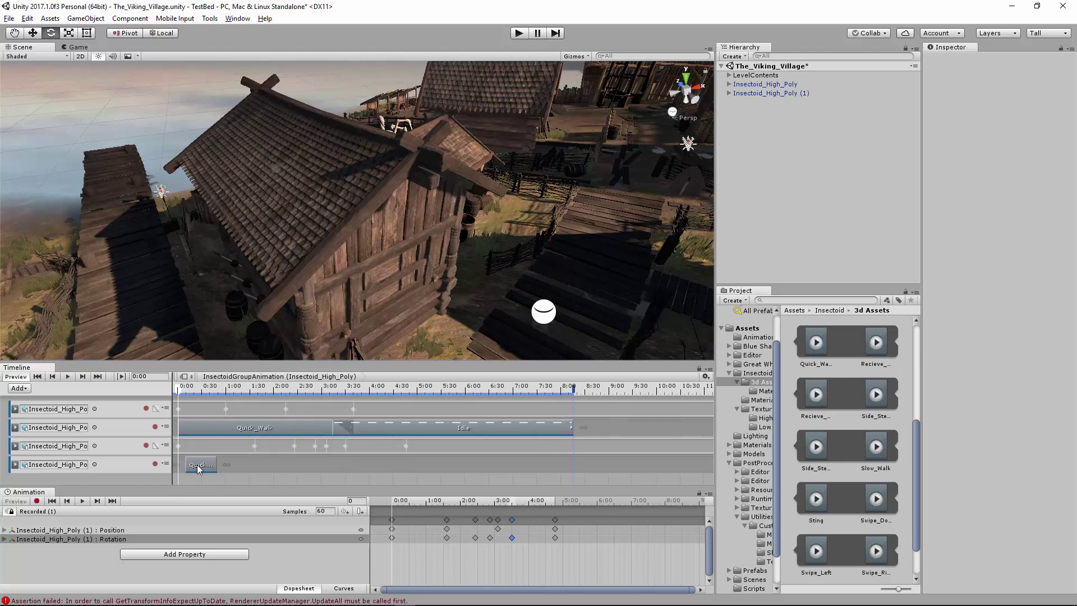
pyautogui.moveTo(197, 464); pyautogui.dragTo(152, 469)
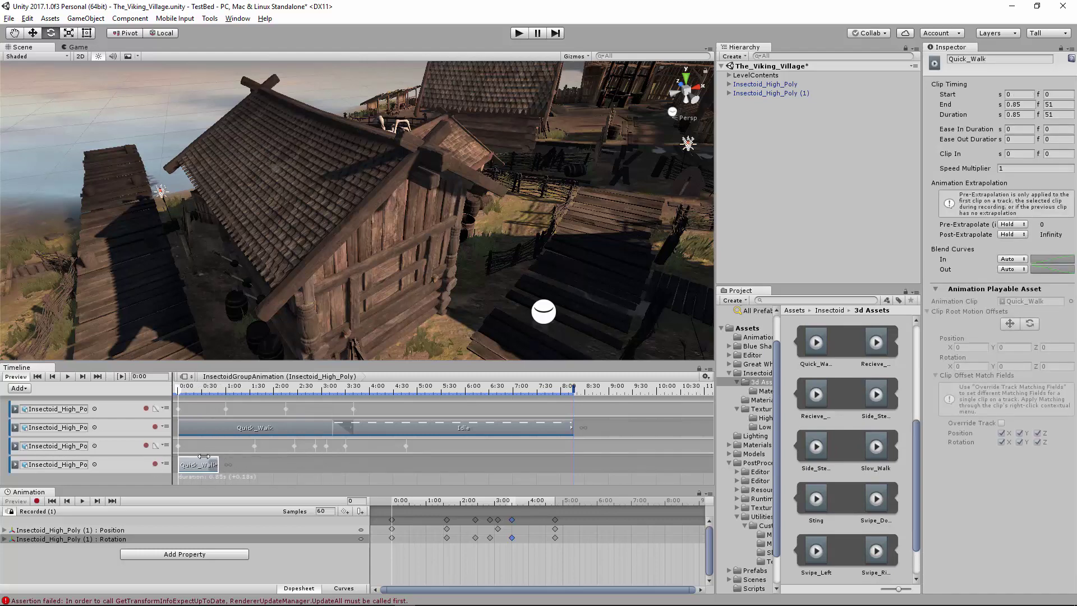
pyautogui.moveTo(209, 469); pyautogui.dragTo(282, 470)
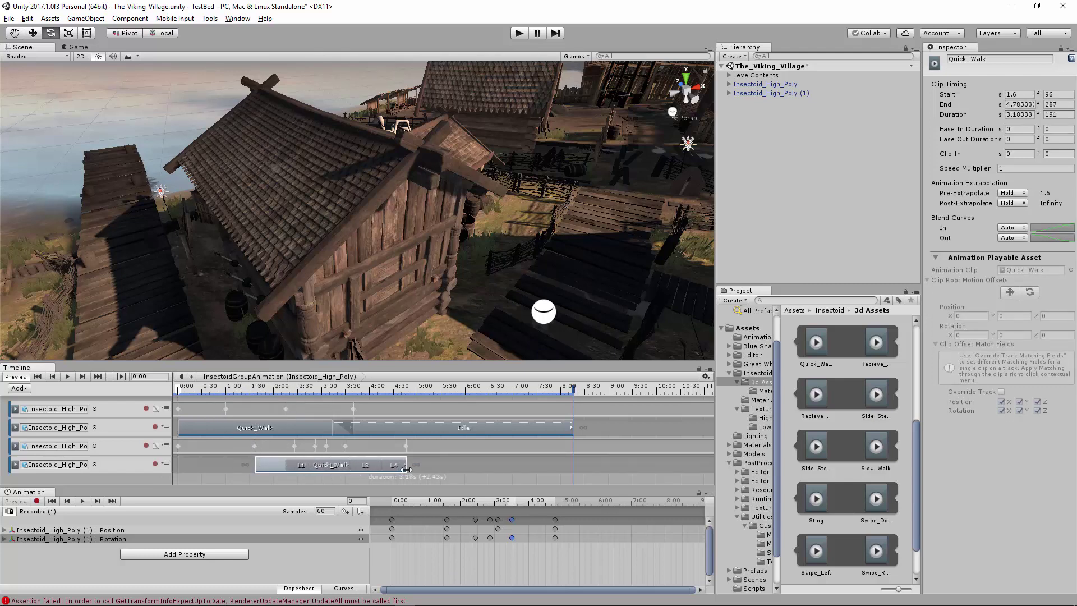
# Copy the first insectoid's half-speed Idle clip onto the second insectoid's clip track, starting at 4.1 s to blend with Quick_Walk
pyautogui.scroll(-1, 799, 423)
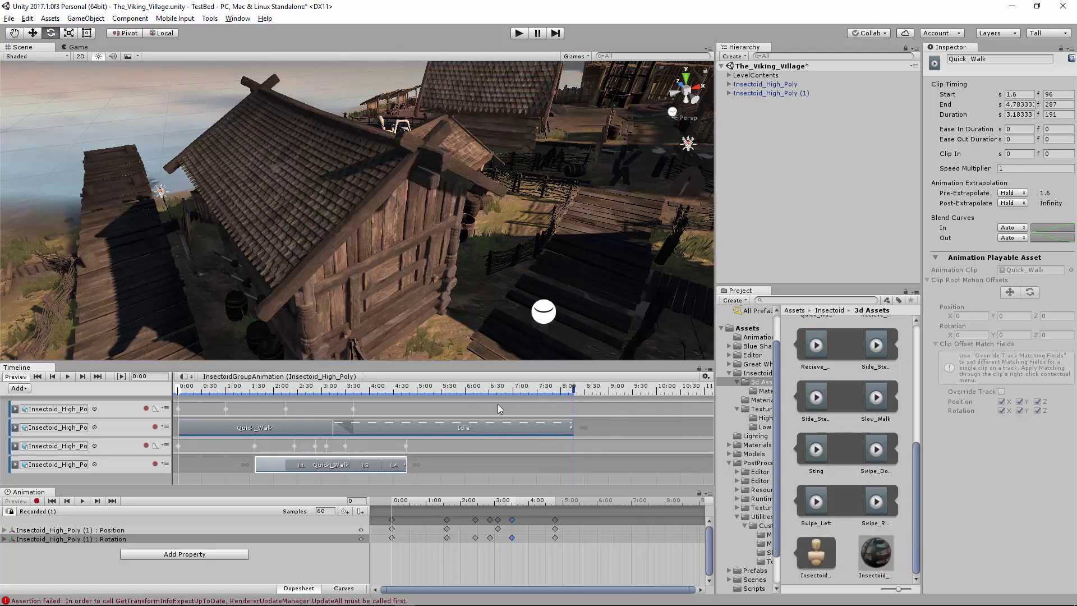
pyautogui.click(489, 427)
pyautogui.click(446, 466)
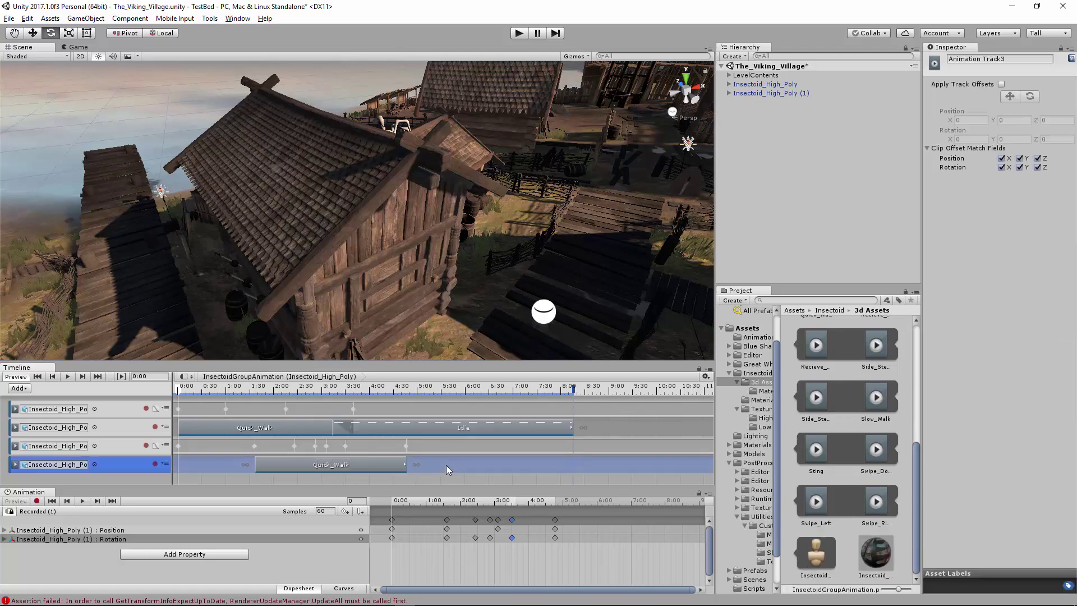
pyautogui.hotkey('ctrl', 'v')
pyautogui.moveTo(602, 429); pyautogui.dragTo(531, 464)
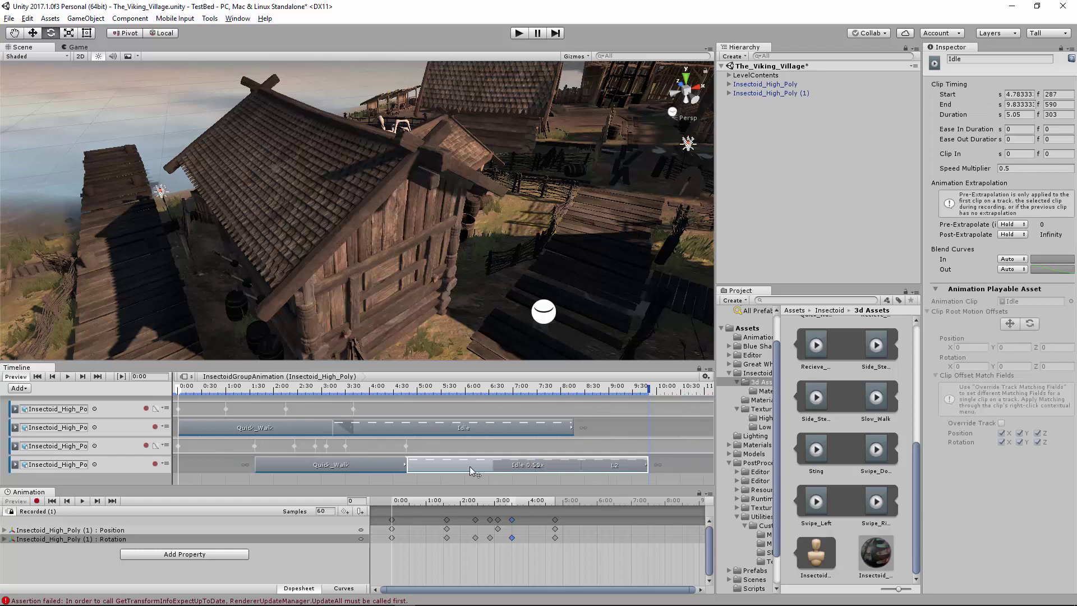
pyautogui.moveTo(441, 465); pyautogui.dragTo(435, 462)
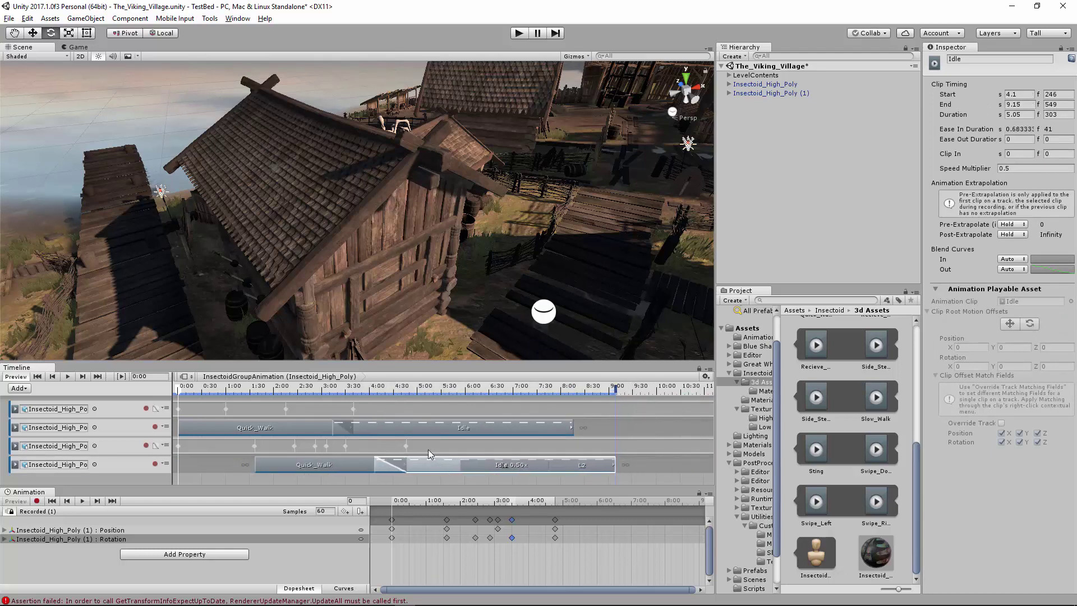
# Play the timeline from the start in the Game view to check both insectoids
pyautogui.moveTo(285, 394); pyautogui.dragTo(156, 402)
pyautogui.click(85, 48)
pyautogui.click(68, 376)
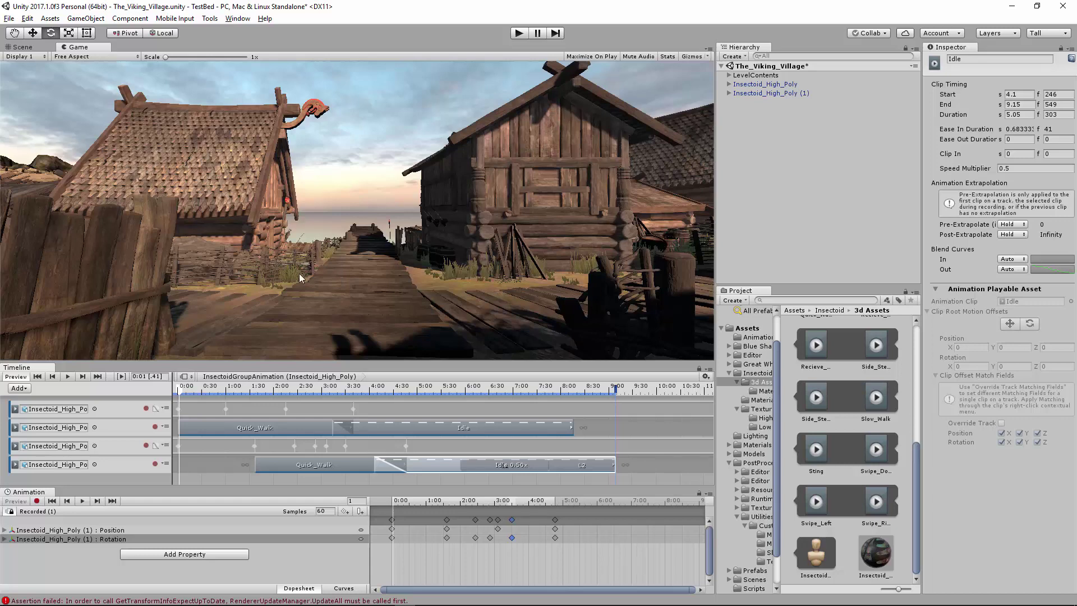
# Back in the Scene view, copy the fish barrel and a plain barrel beside the hut as pf_barrel_fish_01 and pf_barrel_01
pyautogui.click(26, 50)
pyautogui.scroll(-6, 324, 239)
pyautogui.moveTo(322, 276); pyautogui.dragTo(321, 238, button='middle')
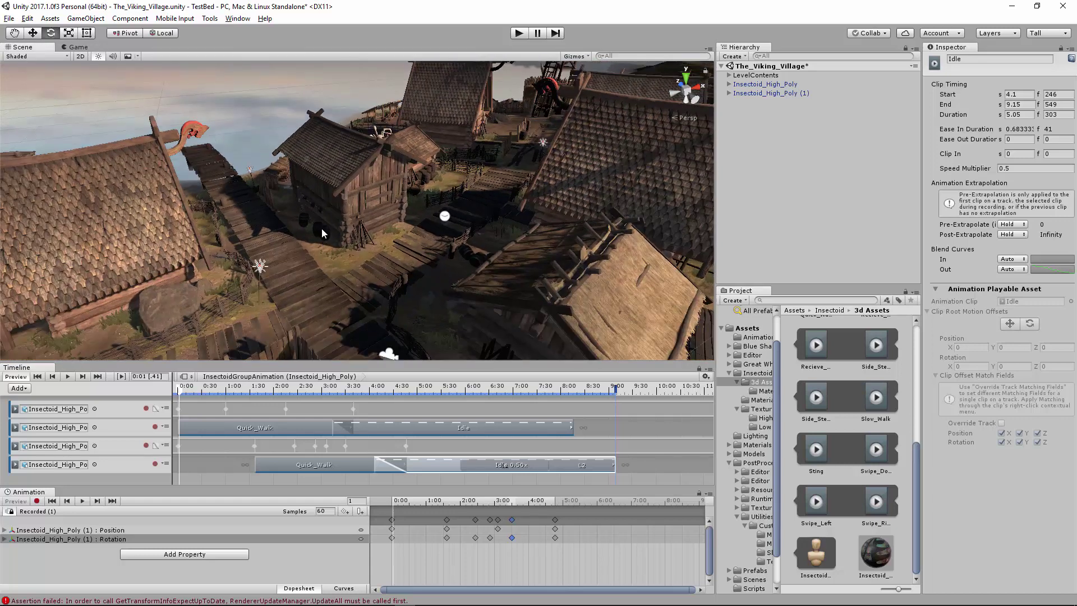
pyautogui.click(318, 228)
pyautogui.click(317, 229)
pyautogui.scroll(8, 316, 235)
pyautogui.keyDown('alt'); pyautogui.moveTo(422, 181); pyautogui.dragTo(238, 234); pyautogui.keyUp('alt')
pyautogui.click(384, 263)
pyautogui.scroll(-3, 385, 265)
pyautogui.hotkey('ctrl', 'c')
pyautogui.hotkey('ctrl', 'v')
pyautogui.press('w')
pyautogui.scroll(3, 238, 233)
pyautogui.click(313, 220)
pyautogui.click(313, 220)
pyautogui.scroll(-3, 325, 219)
pyautogui.hotkey('ctrl', 'c')
pyautogui.hotkey('ctrl', 'v')
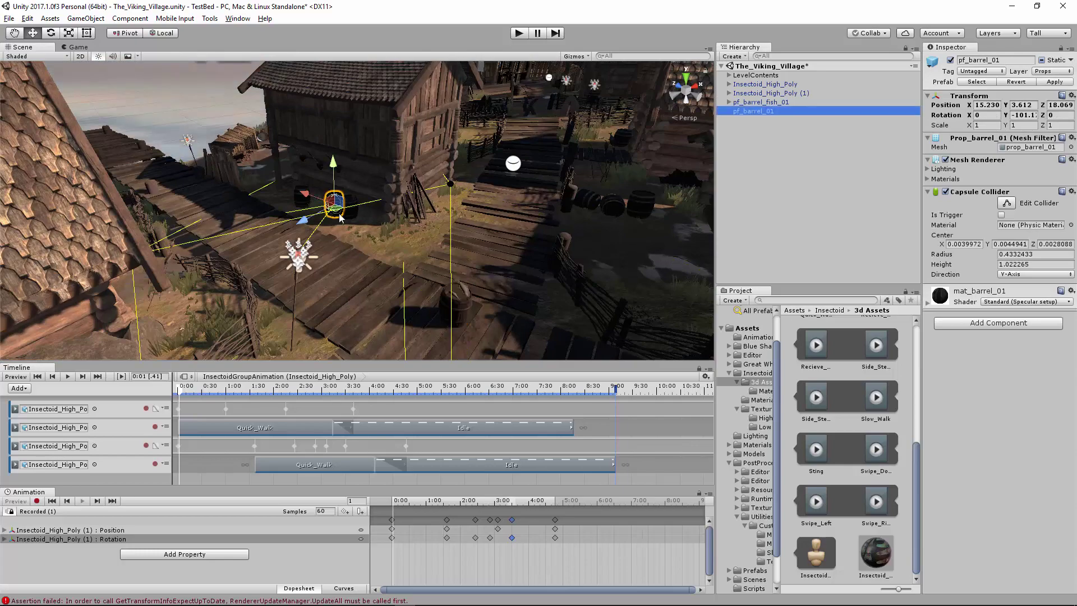
# Place the copied barrel on the wooden walkway and duplicate it twice to build a stack
pyautogui.moveTo(339, 213); pyautogui.dragTo(251, 163)
pyautogui.hotkey('ctrl', 'd')
pyautogui.hotkey('ctrl', 'd')
pyautogui.keyDown('alt'); pyautogui.moveTo(251, 164); pyautogui.dragTo(342, 271); pyautogui.keyUp('alt')
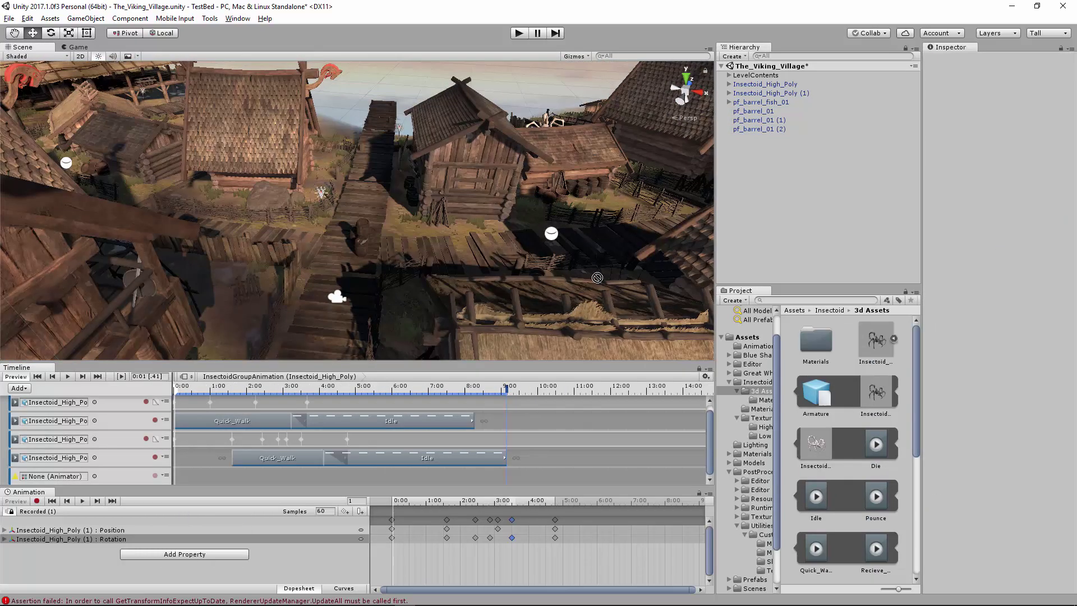
# Add a third insectoid on the ground near the barrel stack and bind Insectoid_High_Poly (2) to a new animation track
pyautogui.moveTo(597, 278); pyautogui.dragTo(802, 144)
pyautogui.scroll(-2, 516, 228)
pyautogui.moveTo(553, 230)
pyautogui.mouseDown()
pyautogui.moveTo(519, 228)
pyautogui.moveTo(541, 244)
pyautogui.mouseUp()
pyautogui.press('e')
pyautogui.press('w')
pyautogui.click(162, 472)
pyautogui.moveTo(771, 138); pyautogui.dragTo(62, 478)
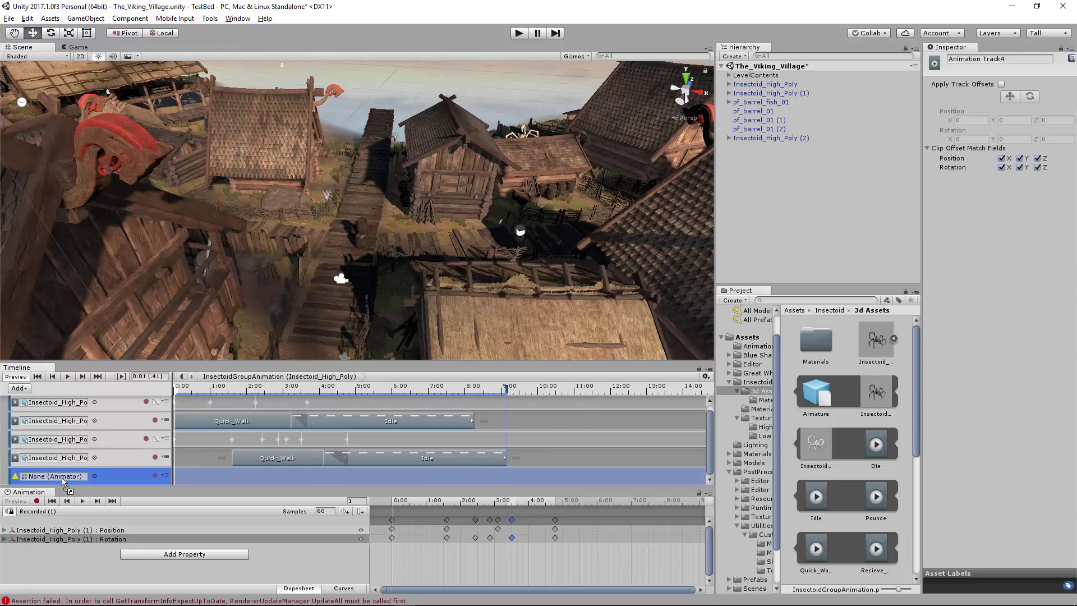
# Record the third insectoid's keys at 8:37 and 10:00 so it moves from its starting spot to the barrel stack
pyautogui.click(504, 394)
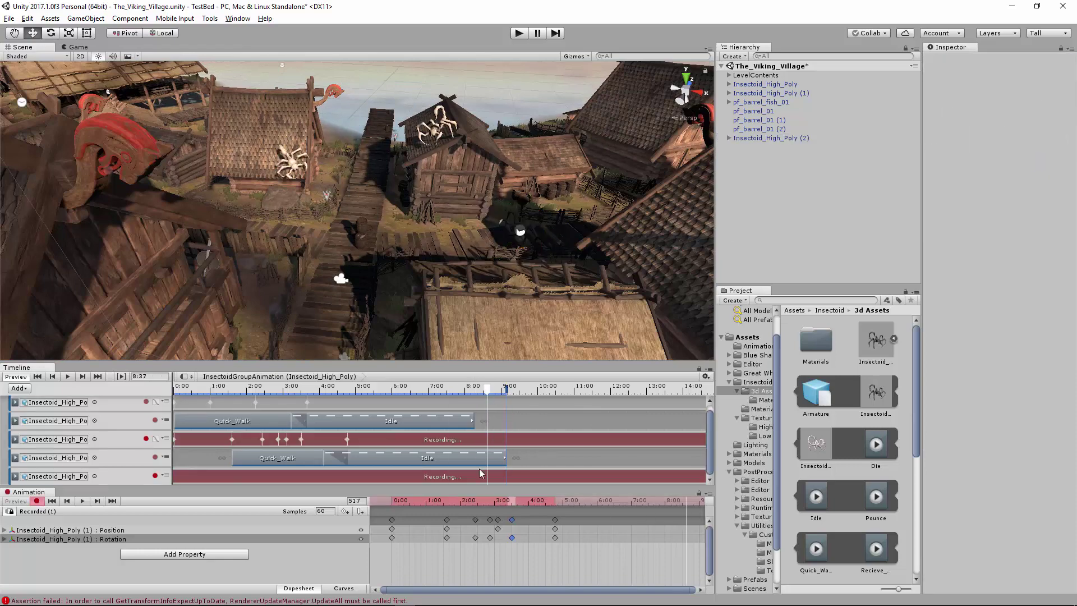
pyautogui.click(519, 232)
pyautogui.press('e')
pyautogui.scroll(2, 543, 250)
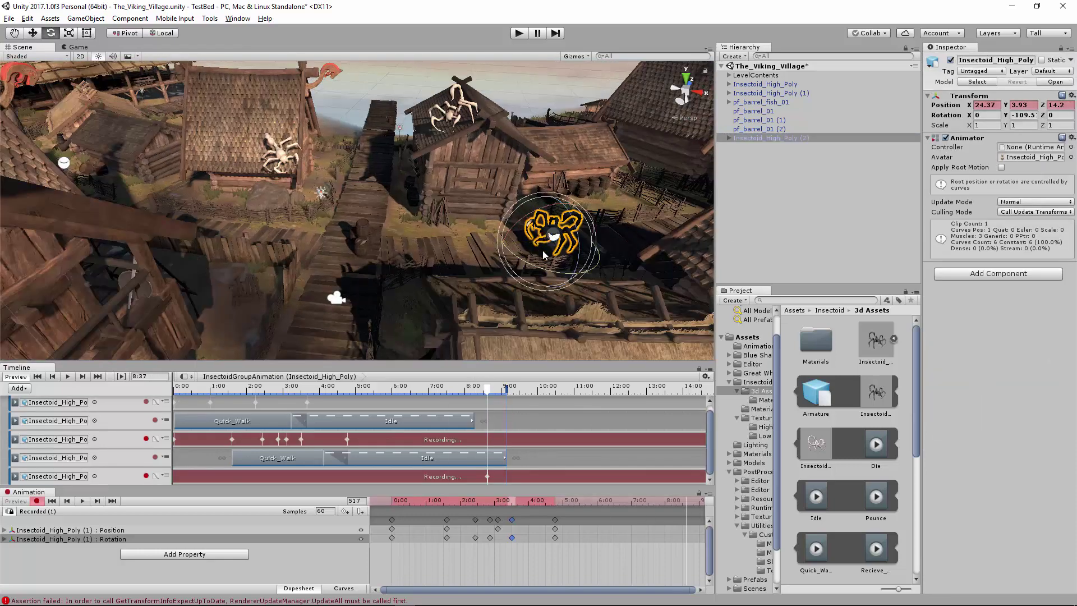
pyautogui.click(67, 377)
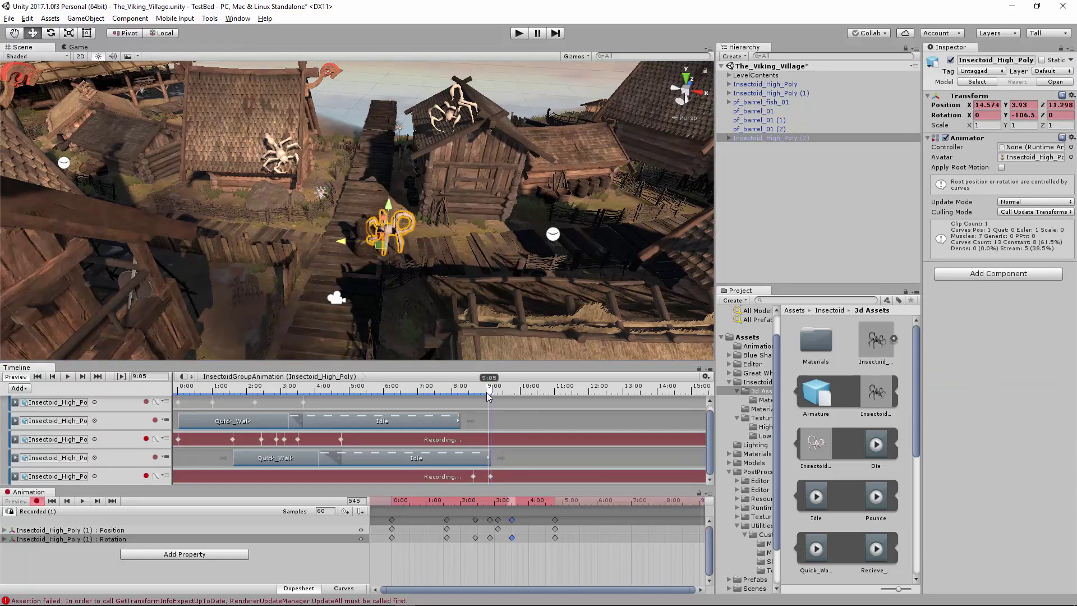
pyautogui.click(118, 476)
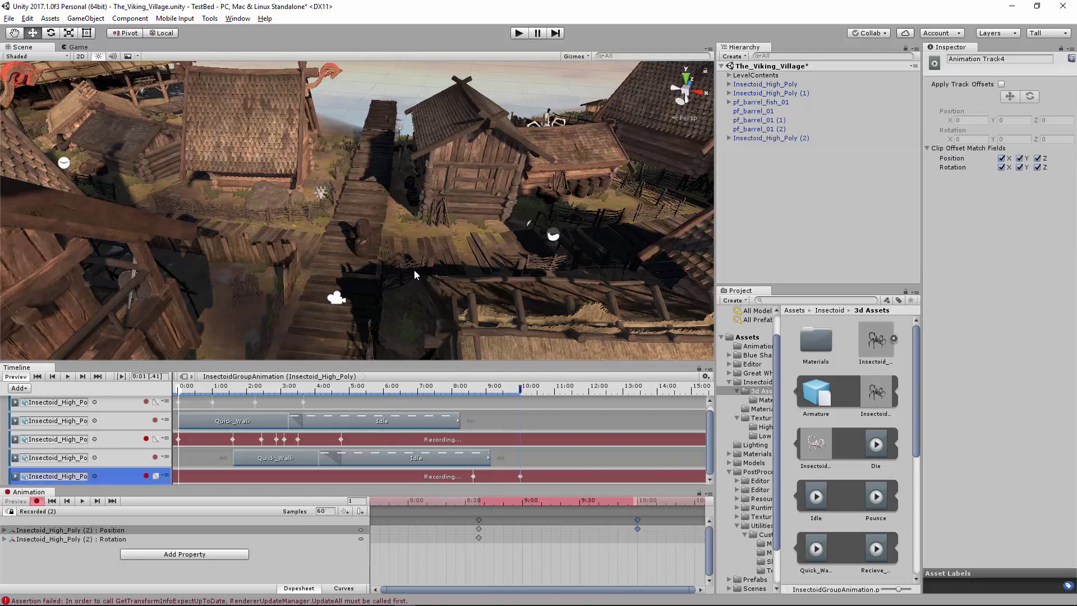
pyautogui.click(617, 391)
pyautogui.moveTo(621, 392); pyautogui.dragTo(520, 390)
pyautogui.click(414, 234)
# Enlarge the timeline area and add an animation track bound to pf_barrel_01 (2), ready for recording
pyautogui.moveTo(480, 361); pyautogui.dragTo(480, 309)
pyautogui.rightClick(70, 452)
pyautogui.click(101, 486)
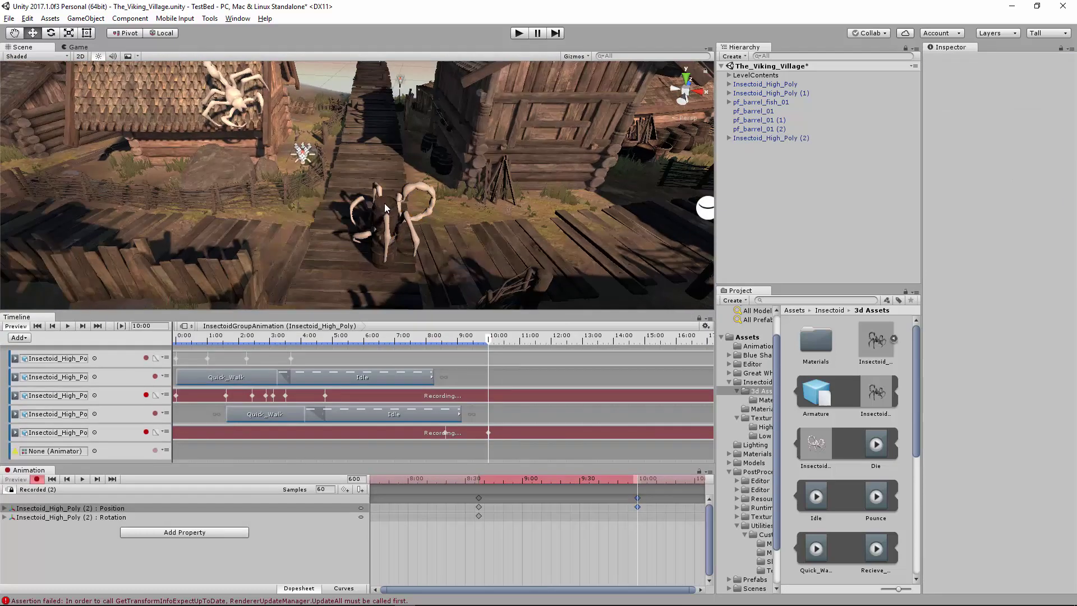
pyautogui.click(385, 203)
pyautogui.moveTo(748, 128); pyautogui.dragTo(74, 452)
pyautogui.click(139, 458)
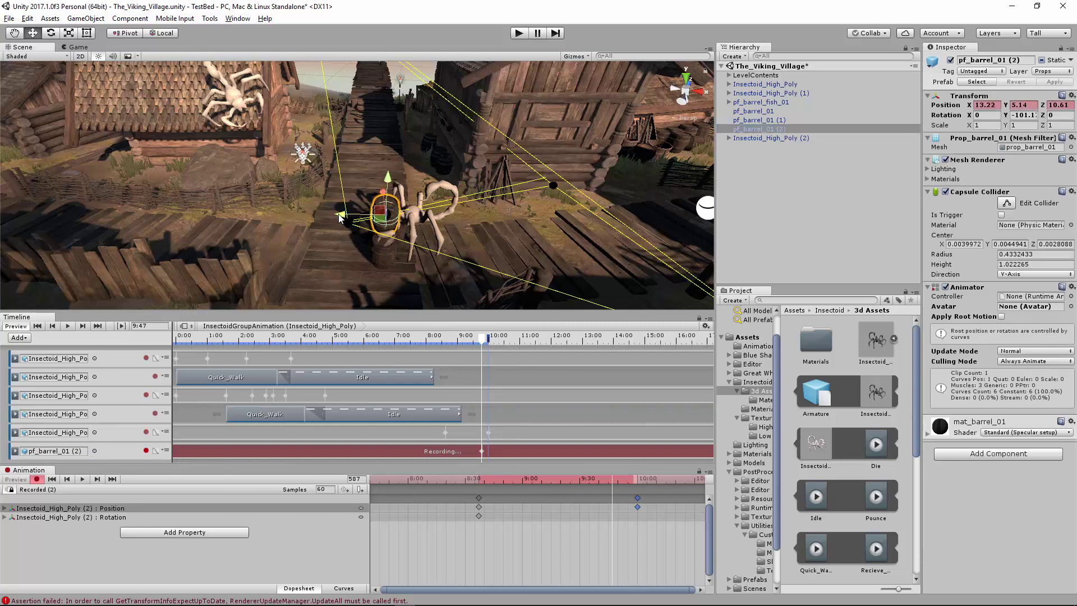
# Record pf_barrel_01 (2) being knocked off the stack, moving and rotating it onto the walkway by 10:08
pyautogui.click(490, 341)
pyautogui.moveTo(378, 209); pyautogui.dragTo(301, 212)
pyautogui.press('e')
pyautogui.moveTo(300, 190); pyautogui.dragTo(342, 208)
pyautogui.press('w')
pyautogui.moveTo(492, 340); pyautogui.dragTo(493, 349)
pyautogui.moveTo(324, 224); pyautogui.dragTo(313, 231)
pyautogui.press('x')
# Add another animation track to the timeline bound to pf_barrel_01
pyautogui.click(424, 227)
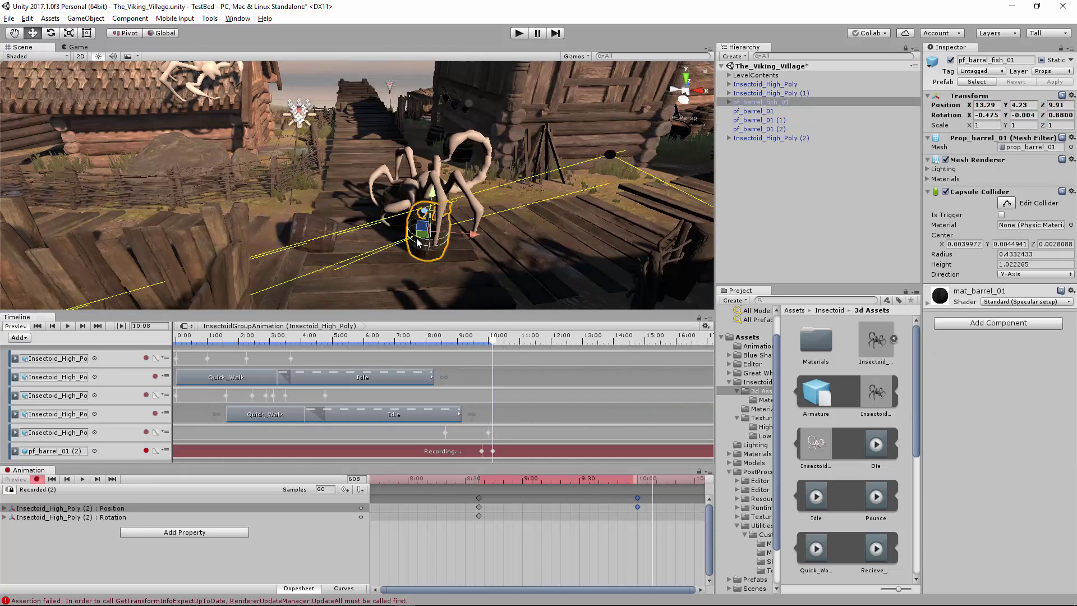
pyautogui.scroll(-5, 420, 447)
pyautogui.click(421, 447)
pyautogui.click(753, 110)
pyautogui.moveTo(753, 110); pyautogui.dragTo(73, 454)
pyautogui.click(112, 458)
# Record pf_barrel_01 being thrown from the stack, with moved and rotated keys at about 10:07
pyautogui.click(395, 386)
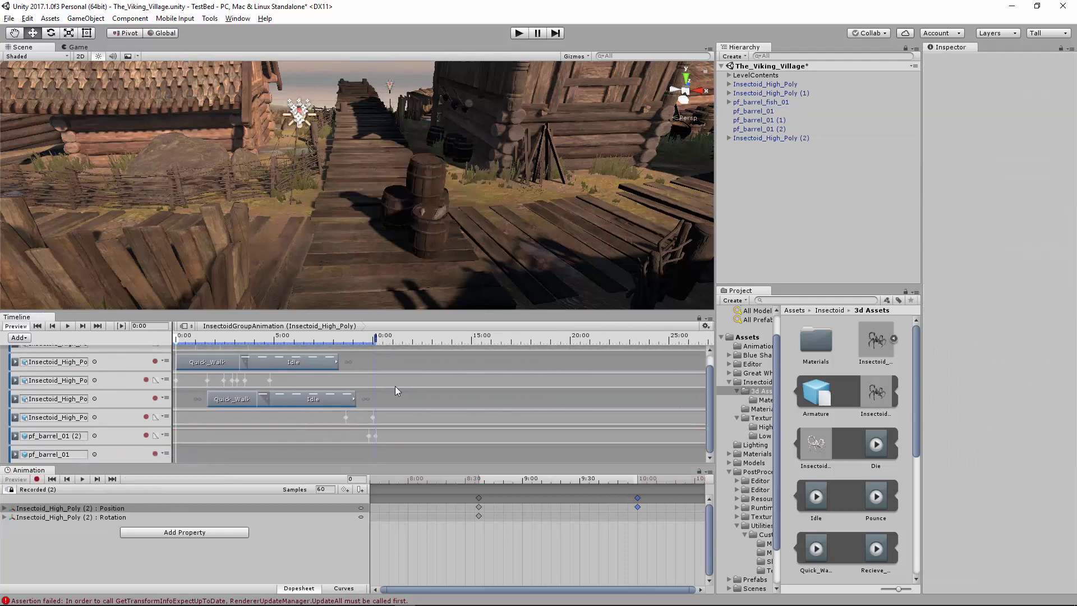
pyautogui.click(369, 340)
pyautogui.click(753, 110)
pyautogui.keyDown('alt'); pyautogui.moveTo(449, 191); pyautogui.dragTo(468, 250); pyautogui.keyUp('alt')
pyautogui.click(154, 454)
pyautogui.moveTo(369, 339); pyautogui.dragTo(375, 340)
pyautogui.moveTo(466, 244); pyautogui.dragTo(414, 221)
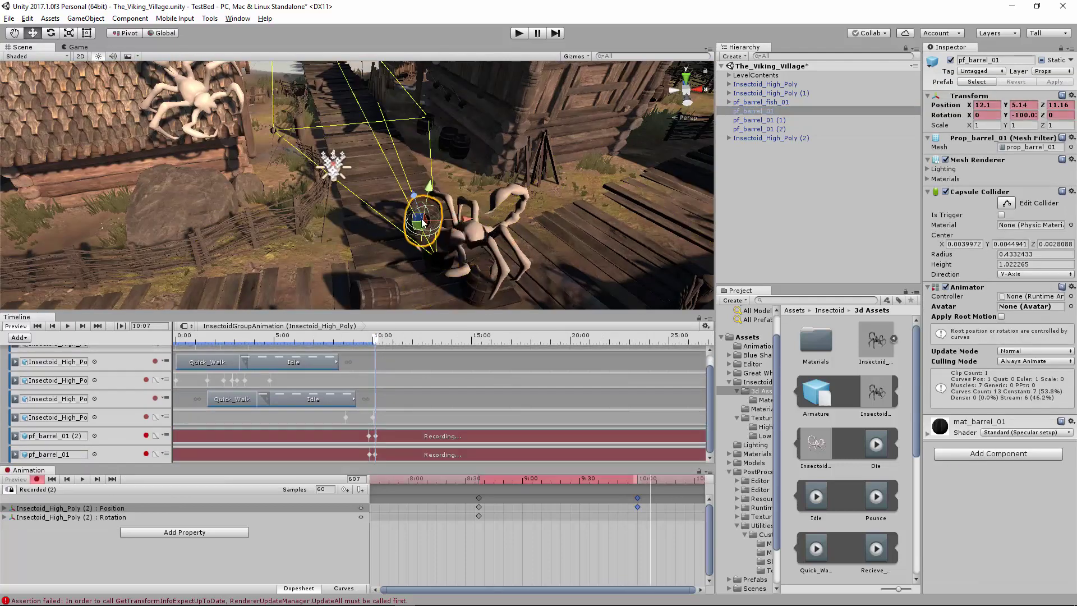
pyautogui.moveTo(375, 340); pyautogui.dragTo(375, 340)
pyautogui.press('e')
pyautogui.moveTo(392, 175); pyautogui.dragTo(376, 177)
# Add an animation track bound to pf_barrel_01 (1) and set it recording
pyautogui.moveTo(374, 339); pyautogui.dragTo(364, 340)
pyautogui.click(759, 119)
pyautogui.scroll(-3, 171, 409)
pyautogui.click(175, 405)
pyautogui.click(759, 120)
pyautogui.moveTo(758, 119); pyautogui.dragTo(88, 455)
pyautogui.click(90, 462)
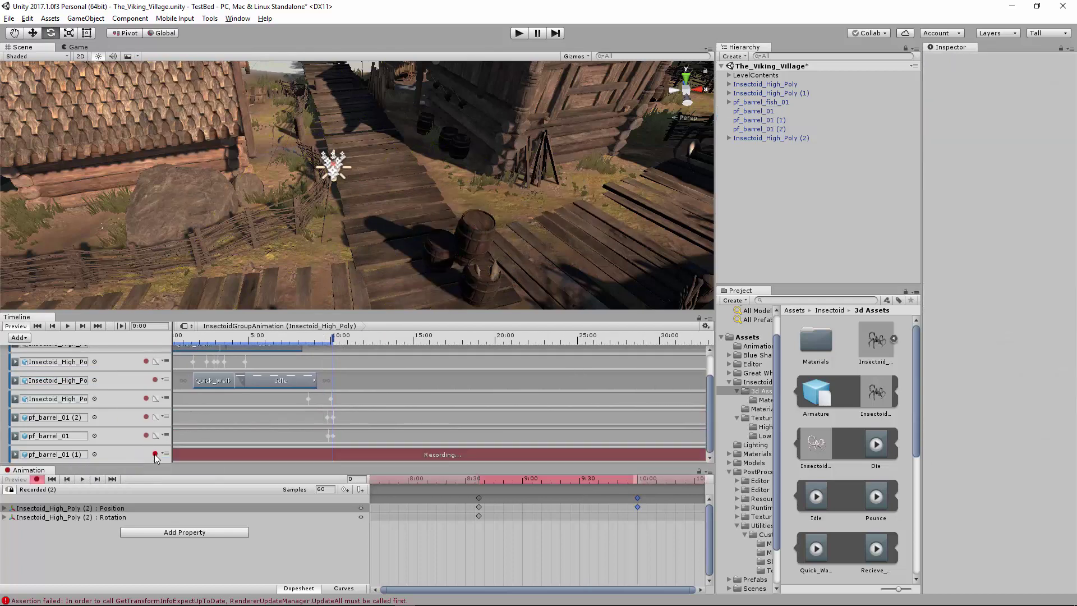
# Record pf_barrel_01 (1) tumbling away from the stack by 10:18, and end its recording
pyautogui.press('w')
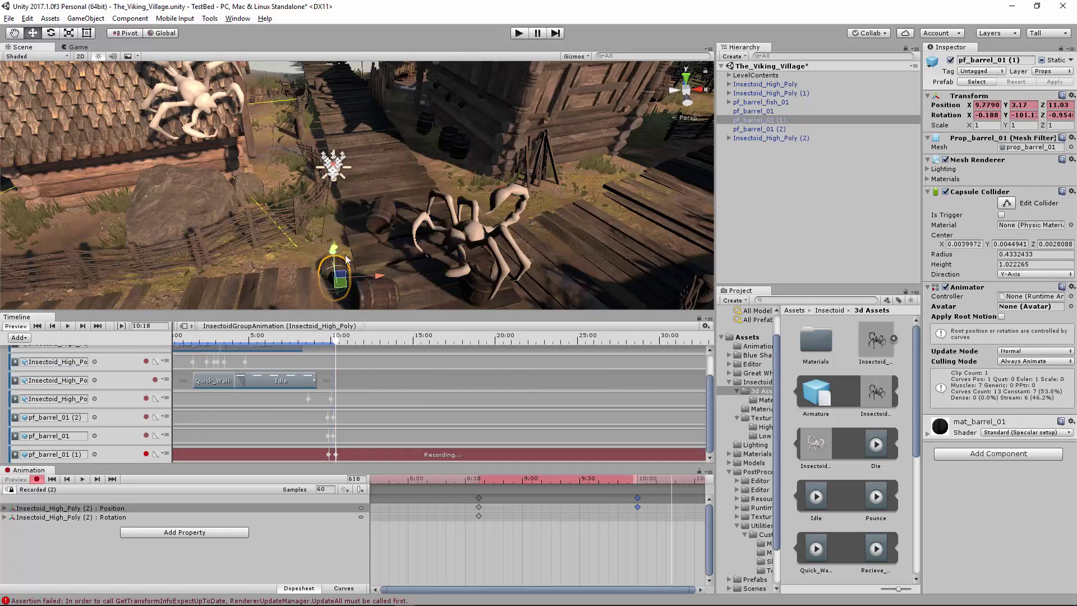
pyautogui.press('e')
pyautogui.keyDown('alt'); pyautogui.moveTo(345, 259); pyautogui.dragTo(331, 238); pyautogui.keyUp('alt')
pyautogui.moveTo(335, 340)
pyautogui.mouseDown()
pyautogui.moveTo(316, 339)
pyautogui.moveTo(335, 339)
pyautogui.mouseUp()
pyautogui.click(146, 454)
# Add an animation track bound to pf_barrel_fish_01 and start recording it at 9:55
pyautogui.click(20, 337)
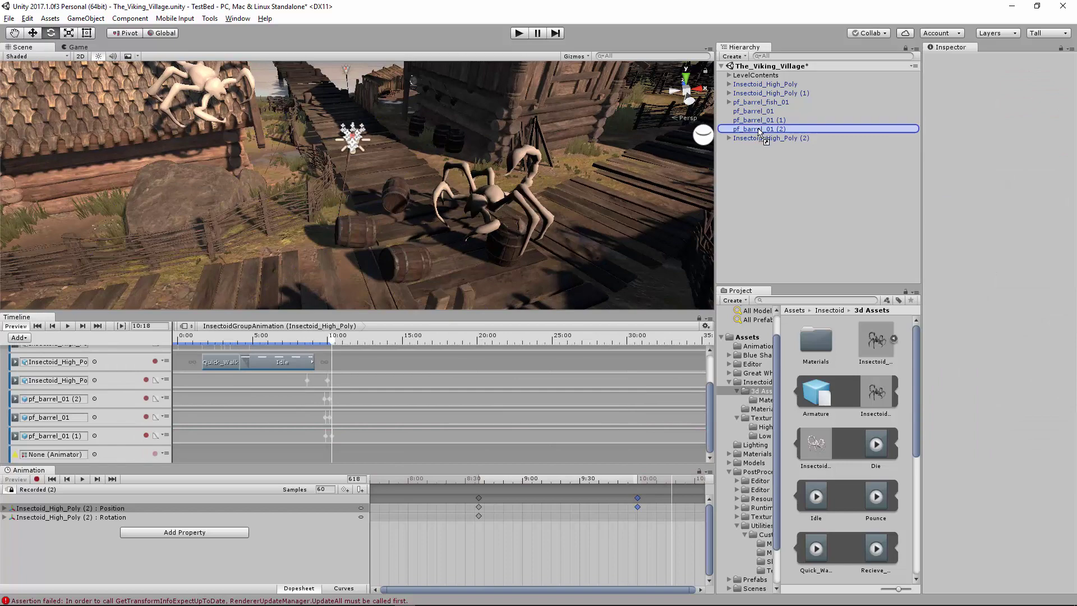
pyautogui.moveTo(758, 132); pyautogui.dragTo(67, 455)
pyautogui.click(89, 462)
pyautogui.moveTo(331, 339); pyautogui.dragTo(327, 339)
pyautogui.click(508, 241)
pyautogui.click(155, 453)
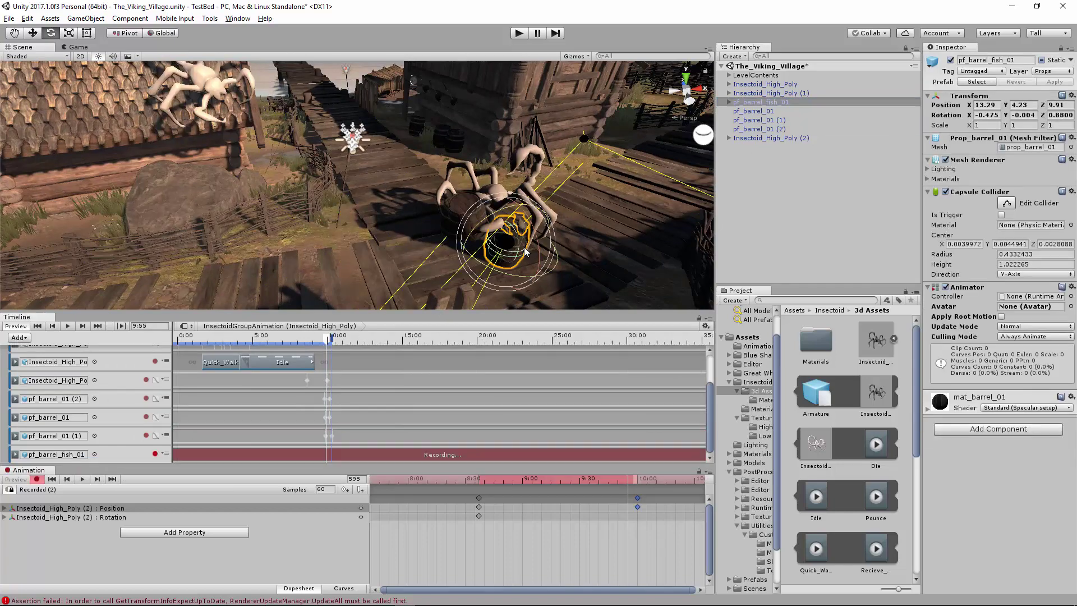
# Record pf_barrel_fish_01 from its standing pose at 9:55 to lying on its side in front of the insectoid at 10:27
pyautogui.moveTo(524, 252); pyautogui.dragTo(527, 257)
pyautogui.press('w')
pyautogui.moveTo(327, 339); pyautogui.dragTo(335, 339)
pyautogui.moveTo(505, 241); pyautogui.dragTo(438, 284)
pyautogui.press('e')
pyautogui.keyDown('alt'); pyautogui.moveTo(437, 283); pyautogui.dragTo(389, 297); pyautogui.keyUp('alt')
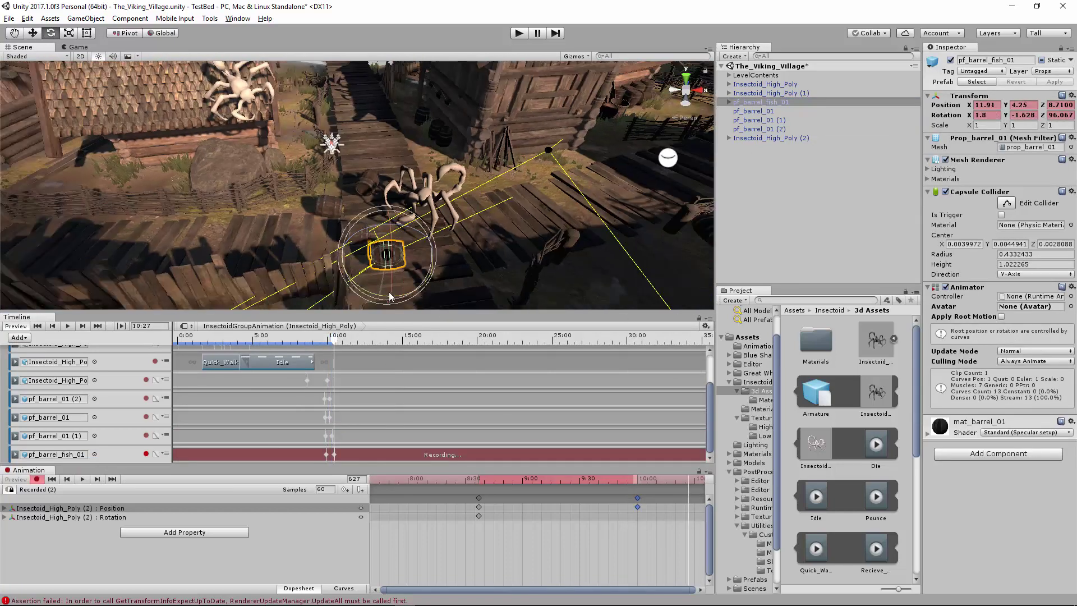
# Review the barrel impact in the Game view and shift pf_barrel_01's keys earlier
pyautogui.click(78, 47)
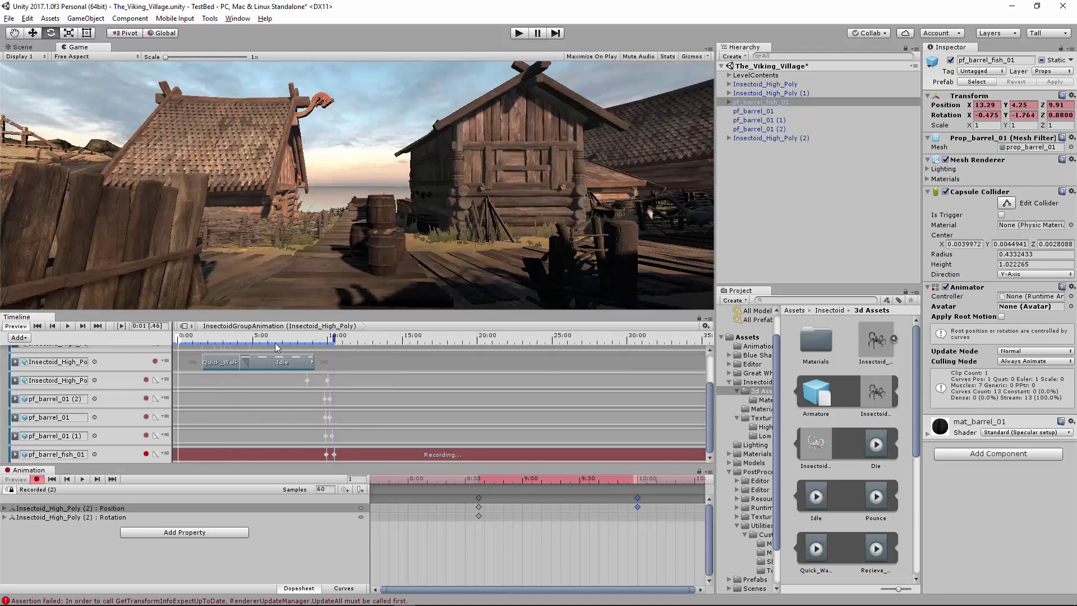
pyautogui.moveTo(314, 339); pyautogui.dragTo(326, 339)
pyautogui.scroll(5, 327, 392)
pyautogui.doubleClick(326, 417)
pyautogui.click(372, 498)
pyautogui.keyDown('shift'); pyautogui.moveTo(483, 499); pyautogui.dragTo(437, 499); pyautogui.keyUp('shift')
# Move both keys of pf_barrel_01 (1) earlier and check the impact around 9:53
pyautogui.doubleClick(331, 436)
pyautogui.click(392, 498)
pyautogui.keyDown('shift'); pyautogui.click(682, 499); pyautogui.keyUp('shift')
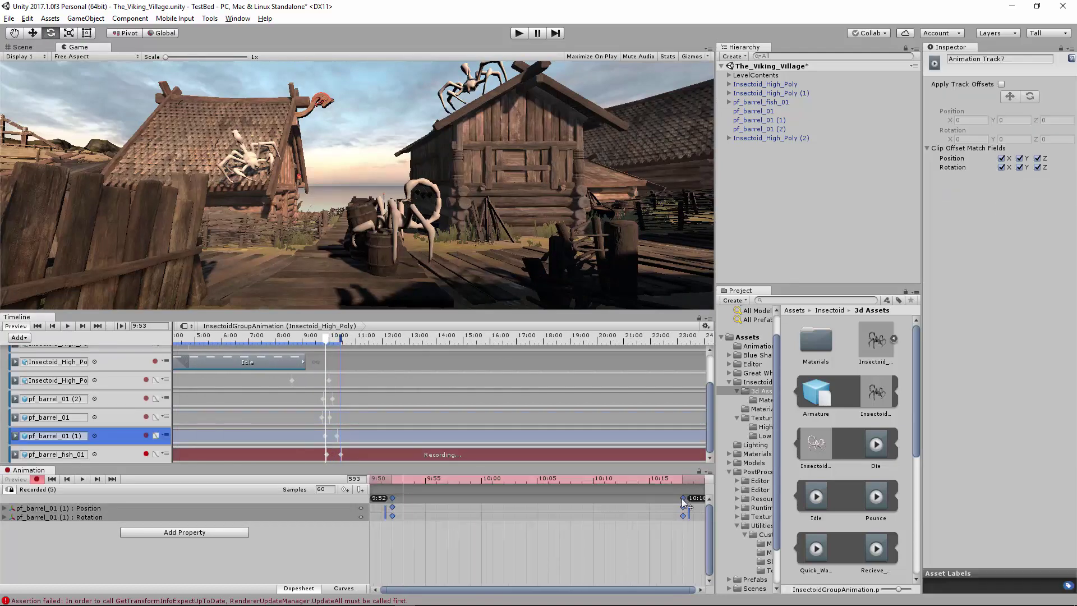
pyautogui.moveTo(682, 498); pyautogui.dragTo(570, 498)
pyautogui.moveTo(325, 340); pyautogui.dragTo(326, 351)
# Move both keys of pf_barrel_fish_01 earlier and replay the timeline from 7:52
pyautogui.doubleClick(327, 454)
pyautogui.click(418, 498)
pyautogui.keyDown('shift'); pyautogui.click(562, 498); pyautogui.keyUp('shift')
pyautogui.moveTo(561, 498); pyautogui.dragTo(512, 498)
pyautogui.click(271, 339)
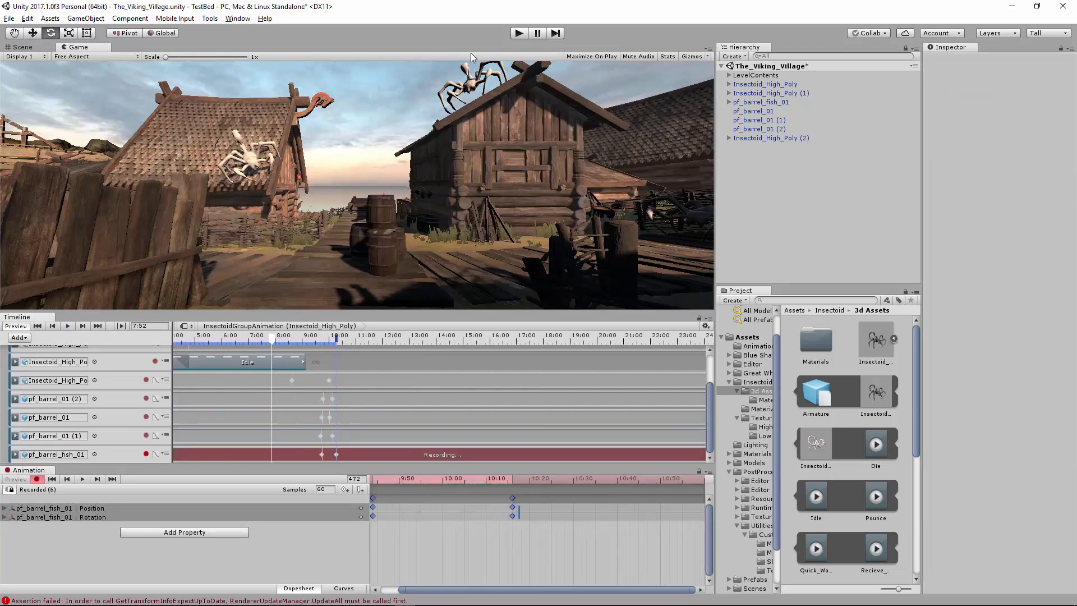
pyautogui.click(67, 326)
# Add another animation track bound to the third insectoid for its animation clips
pyautogui.scroll(-5, 109, 379)
pyautogui.click(19, 337)
pyautogui.click(42, 362)
pyautogui.moveTo(746, 94); pyautogui.dragTo(54, 453)
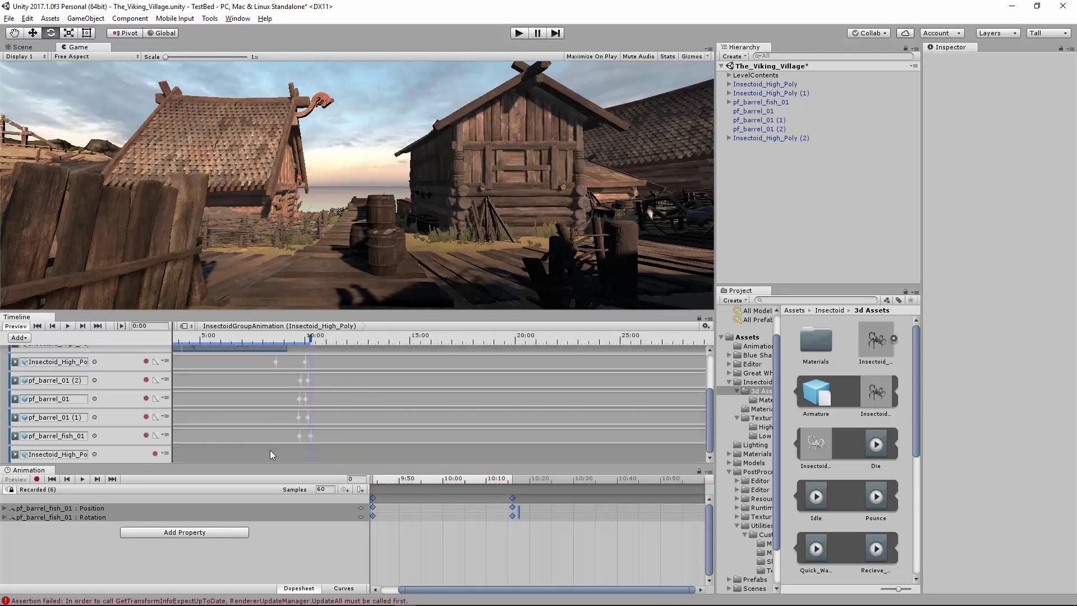
# Place an Idle clip from 0 to about 8:22 on the third insectoid's clip track and set it to half speed
pyautogui.scroll(-3, 271, 451)
pyautogui.click(289, 338)
pyautogui.click(185, 453)
pyautogui.rightClick(224, 455)
pyautogui.moveTo(253, 559)
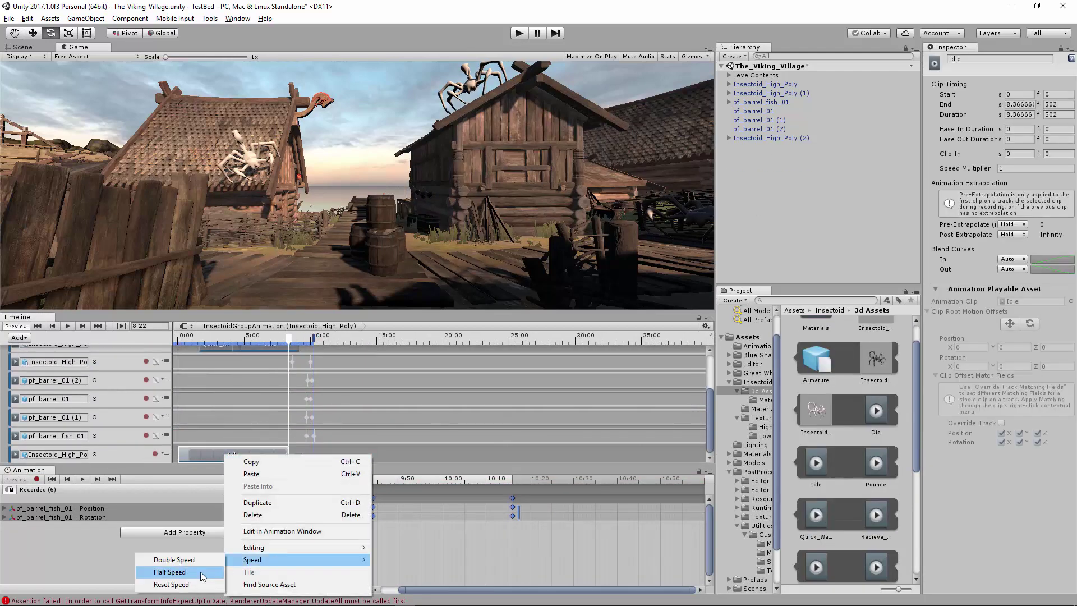
pyautogui.click(201, 571)
pyautogui.moveTo(399, 454); pyautogui.dragTo(289, 454)
# Add a Quick_Walk clip after the third insectoid's Idle clip, overlapping to blend and trimmed to about 10:00
pyautogui.scroll(-1, 842, 448)
pyautogui.moveTo(815, 481); pyautogui.dragTo(277, 454)
pyautogui.scroll(1, 280, 454)
pyautogui.moveTo(209, 339); pyautogui.dragTo(319, 361)
pyautogui.moveTo(336, 454); pyautogui.dragTo(316, 454)
# Add a Die clip starting at about 9.63 s to blend with Quick_Walk, and rewind the timeline to the start
pyautogui.moveTo(875, 377); pyautogui.dragTo(324, 454)
pyautogui.moveTo(314, 340); pyautogui.dragTo(319, 339)
pyautogui.click(37, 326)
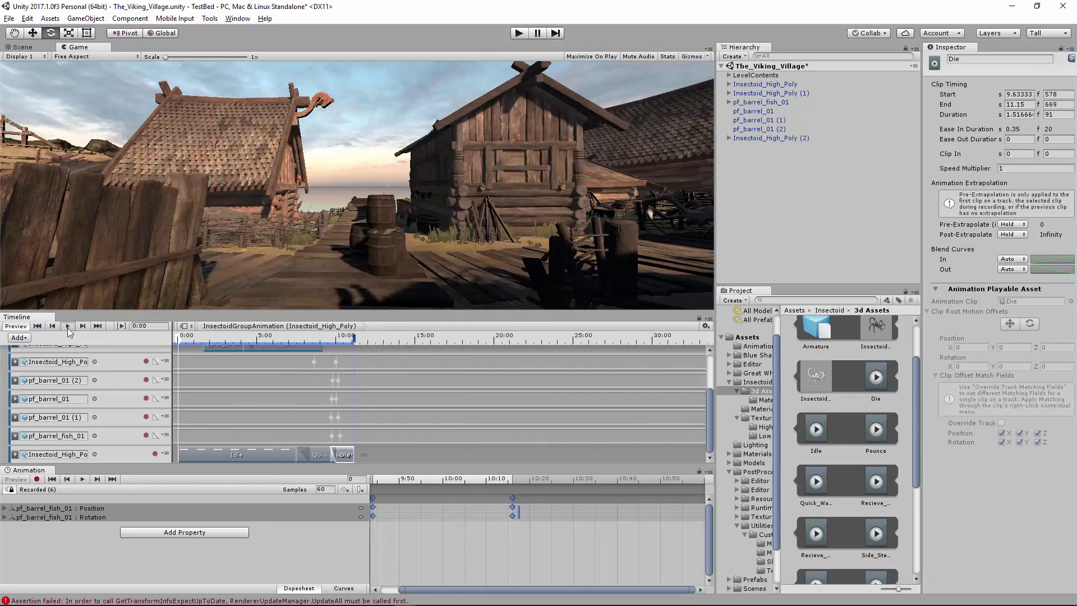
# Try to move the third insectoid farther back in the Scene view at the start of its recorded movement
pyautogui.click(104, 364)
pyautogui.scroll(2, 105, 364)
pyautogui.click(22, 46)
pyautogui.moveTo(359, 185); pyautogui.dragTo(359, 224, button='right')
pyautogui.moveTo(343, 337); pyautogui.dragTo(342, 337)
pyautogui.moveTo(359, 185); pyautogui.dragTo(314, 213, button='right')
pyautogui.click(283, 242)
pyautogui.press('w')
pyautogui.moveTo(286, 245); pyautogui.dragTo(414, 198)
pyautogui.click(77, 47)
pyautogui.moveTo(341, 339); pyautogui.dragTo(332, 360)
# Show the curves of the third insectoid's recorded track, start recording on it, and select the insectoid in the scene
pyautogui.click(22, 47)
pyautogui.scroll(-2, 152, 364)
pyautogui.click(155, 361)
pyautogui.click(146, 361)
pyautogui.click(283, 242)
# Shift the first pf_barrel_fish_01 keyframe to about 9:00 and scrub to the third insectoid's first key
pyautogui.scroll(-4, 439, 510)
pyautogui.scroll(-2, 440, 514)
pyautogui.moveTo(440, 513); pyautogui.dragTo(542, 510, button='middle')
pyautogui.moveTo(503, 498); pyautogui.dragTo(399, 498)
pyautogui.moveTo(332, 338); pyautogui.dragTo(332, 361)
pyautogui.scroll(3, 333, 370)
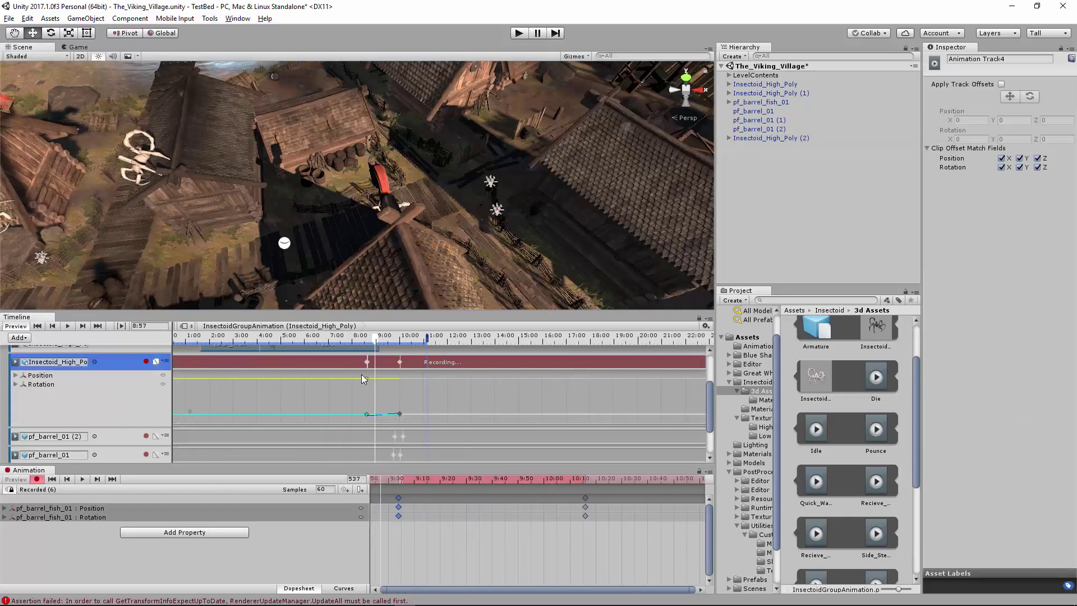
# Delete the third insectoid's start keyframe at 8:37 and record a new start position much farther away in the village
pyautogui.click(327, 387)
pyautogui.scroll(-1, 326, 393)
pyautogui.scroll(4, 341, 415)
pyautogui.doubleClick(361, 396)
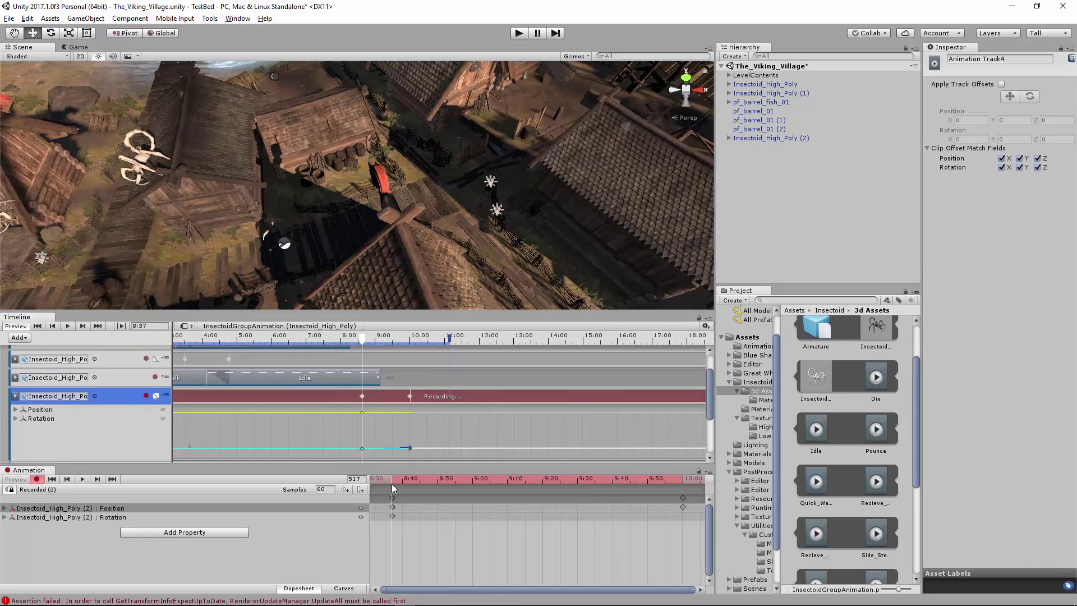
pyautogui.click(391, 498)
pyautogui.press('Delete')
pyautogui.click(115, 277)
pyautogui.moveTo(104, 286); pyautogui.dragTo(500, 179)
# Shift the third insectoid's position keyframes earlier to run from about 4:30 to about 6:00, previewing the motion
pyautogui.scroll(-6, 430, 530)
pyautogui.moveTo(581, 498); pyautogui.dragTo(396, 498)
pyautogui.moveTo(361, 338); pyautogui.dragTo(331, 338)
pyautogui.moveTo(486, 498); pyautogui.dragTo(382, 498)
pyautogui.moveTo(331, 337); pyautogui.dragTo(265, 351)
pyautogui.click(68, 325)
pyautogui.click(67, 326)
pyautogui.moveTo(668, 498); pyautogui.dragTo(443, 503)
pyautogui.moveTo(341, 337); pyautogui.dragTo(252, 340)
pyautogui.click(67, 326)
# Shorten the third insectoid's Idle clip to about 3.92 s and bring Quick_Walk and Die forward, with Die starting around 6:00
pyautogui.moveTo(216, 457); pyautogui.dragTo(313, 467, button='middle')
pyautogui.scroll(-3, 313, 437)
pyautogui.scroll(-1, 313, 393)
pyautogui.moveTo(323, 337); pyautogui.dragTo(293, 342)
pyautogui.moveTo(298, 443); pyautogui.dragTo(291, 358, button='middle')
pyautogui.moveTo(300, 455); pyautogui.dragTo(262, 455)
pyautogui.moveTo(317, 454); pyautogui.dragTo(294, 454)
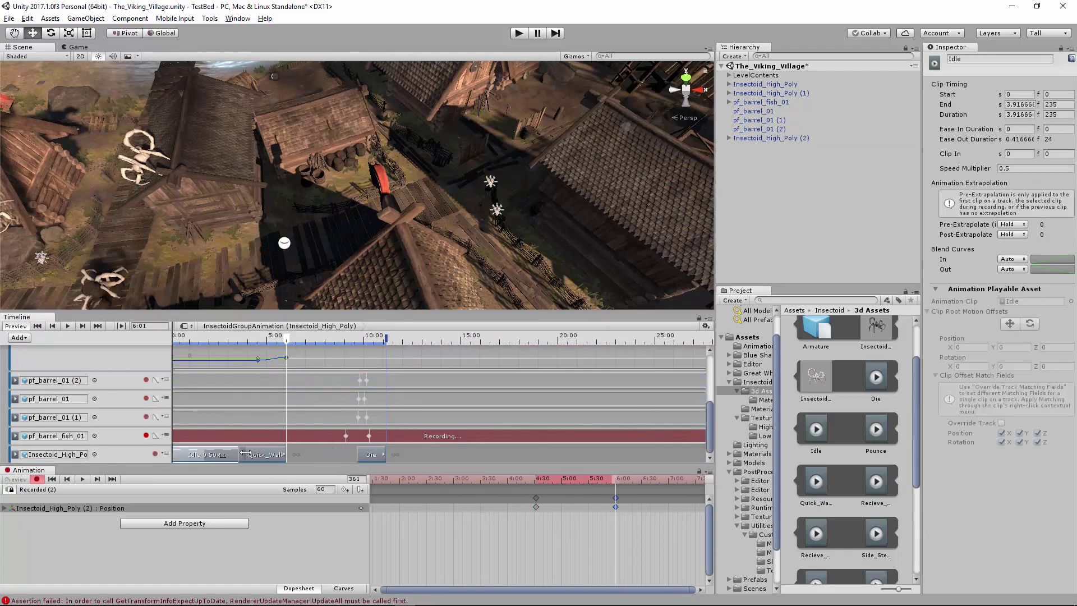
pyautogui.moveTo(286, 338); pyautogui.dragTo(290, 357)
pyautogui.moveTo(282, 353); pyautogui.dragTo(283, 354)
# Shift both pf_barrel_fish_01 keyframes earlier together so the barrel starts moving at about 5:45
pyautogui.click(345, 436)
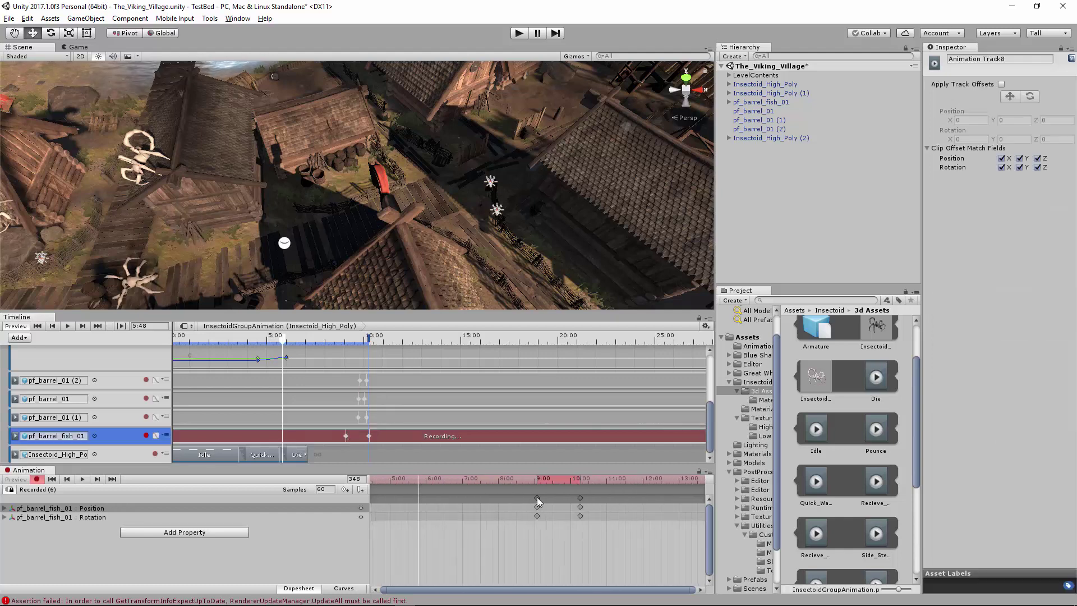
pyautogui.moveTo(531, 494); pyautogui.dragTo(586, 520)
pyautogui.moveTo(580, 508); pyautogui.dragTo(466, 509)
# Shift the keyframes of pf_barrel_01 (1), pf_barrel_01 and pf_barrel_01 (2) earlier to around 5:45 to 6:05
pyautogui.scroll(-5, 652, 505)
pyautogui.moveTo(687, 499); pyautogui.dragTo(477, 573)
pyautogui.scroll(-6, 607, 507)
pyautogui.moveTo(600, 498); pyautogui.dragTo(461, 499)
pyautogui.click(348, 399)
pyautogui.scroll(-10, 435, 557)
pyautogui.click(352, 380)
pyautogui.scroll(-10, 613, 553)
pyautogui.moveTo(566, 507); pyautogui.dragTo(448, 508)
# Scrub through the retimed barrel collision and run the scene in Play mode to review the whole animation
pyautogui.moveTo(283, 338); pyautogui.dragTo(270, 342)
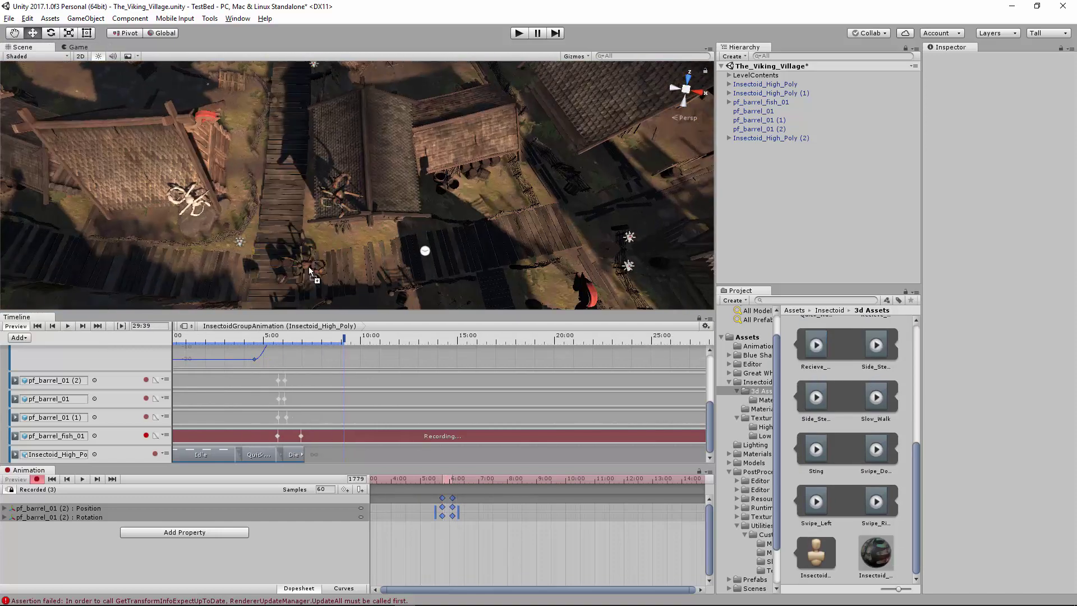
pyautogui.hotkey('ctrl', 'p')
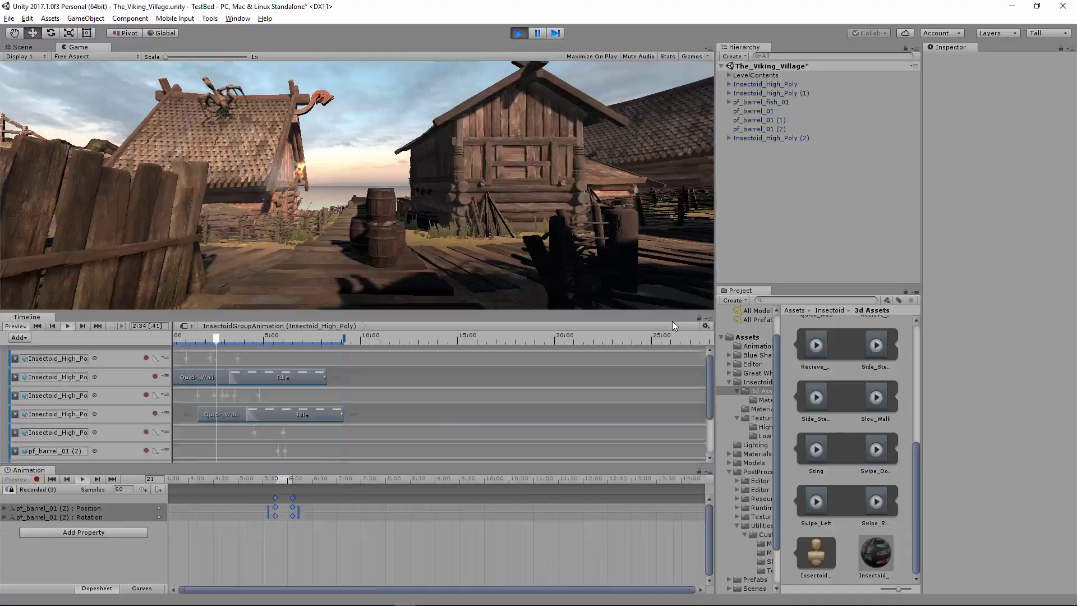